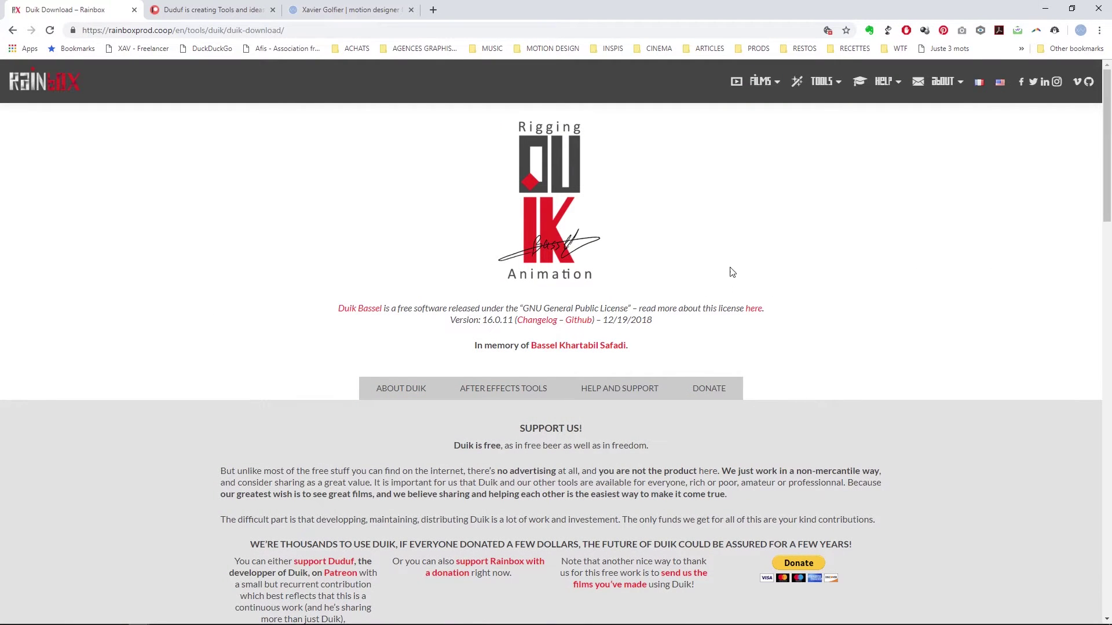
# - Examine the Duik Bassel download options and the ScriptUI Panels installation instructions on the download page
pyautogui.scroll(-10, 804, 322)
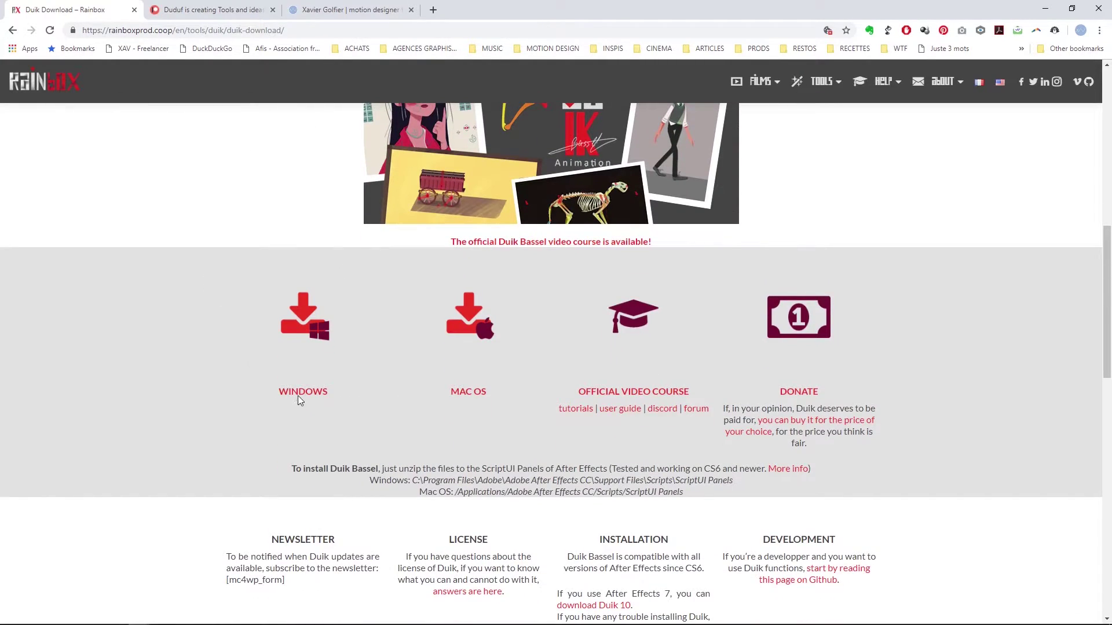
pyautogui.moveTo(291, 469); pyautogui.dragTo(696, 499)
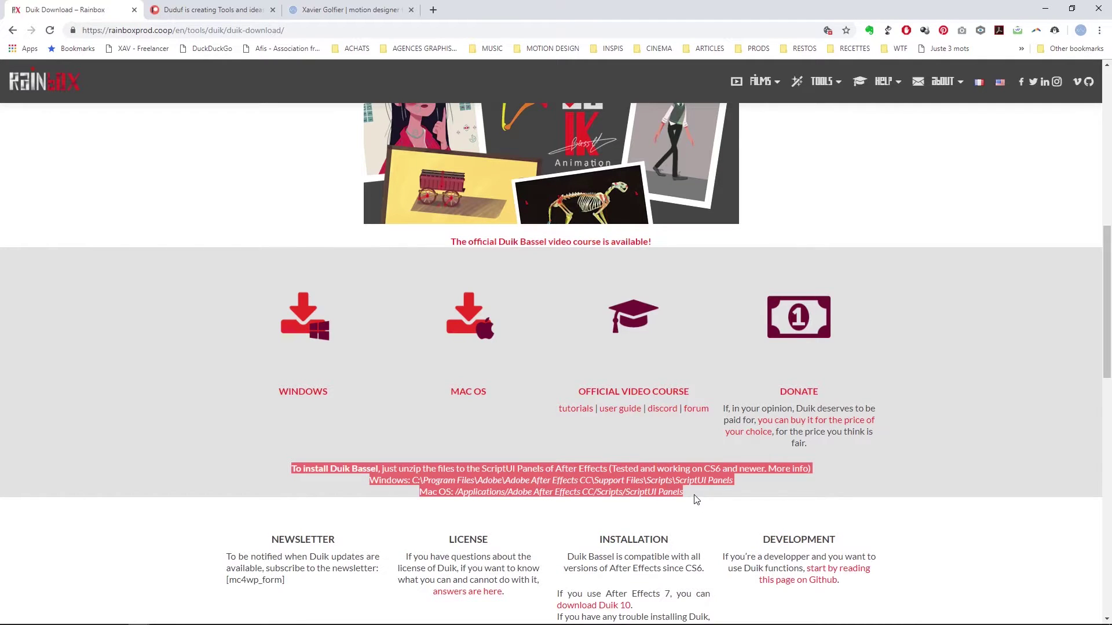
pyautogui.click(766, 489)
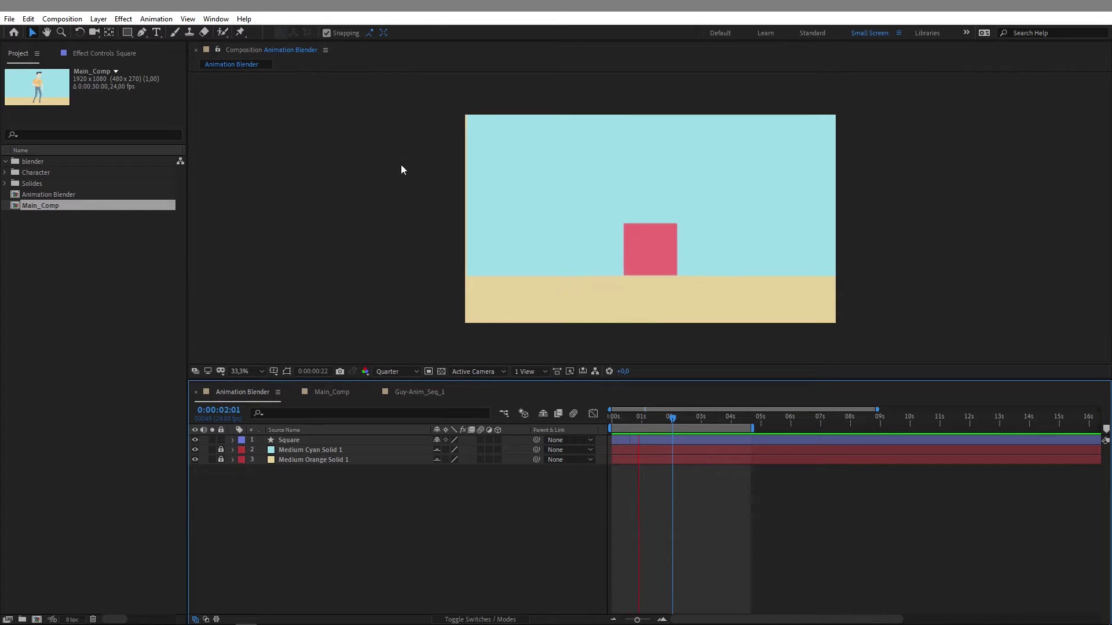
# - In After Effects, open the Duik Bassel script panel, dock it beside the composition viewer and adjust its width
pyautogui.click(212, 21)
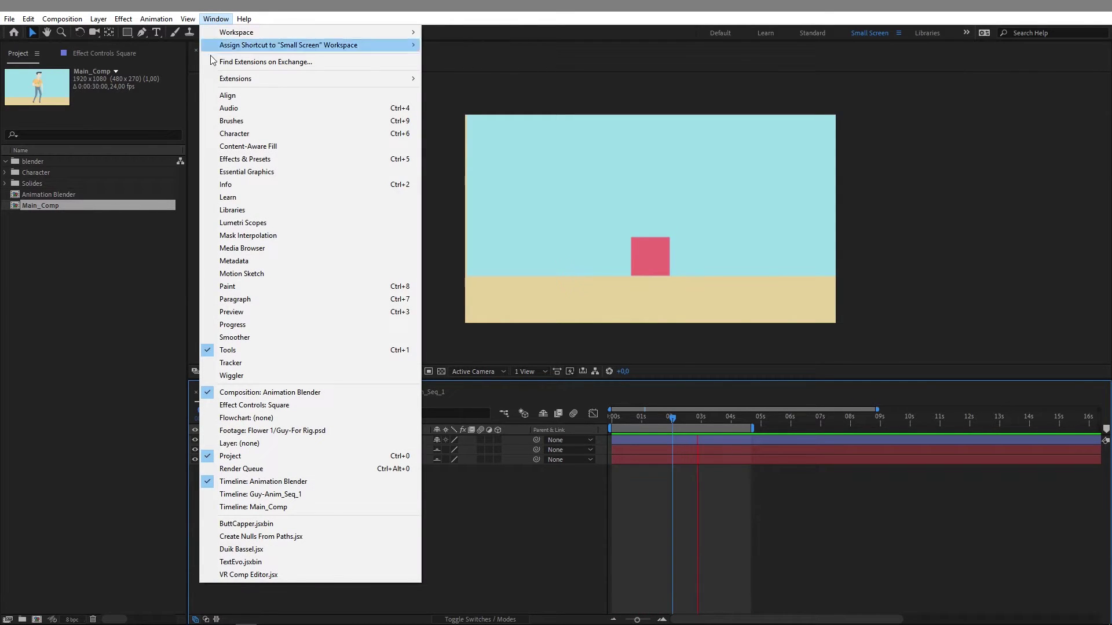
pyautogui.click(269, 550)
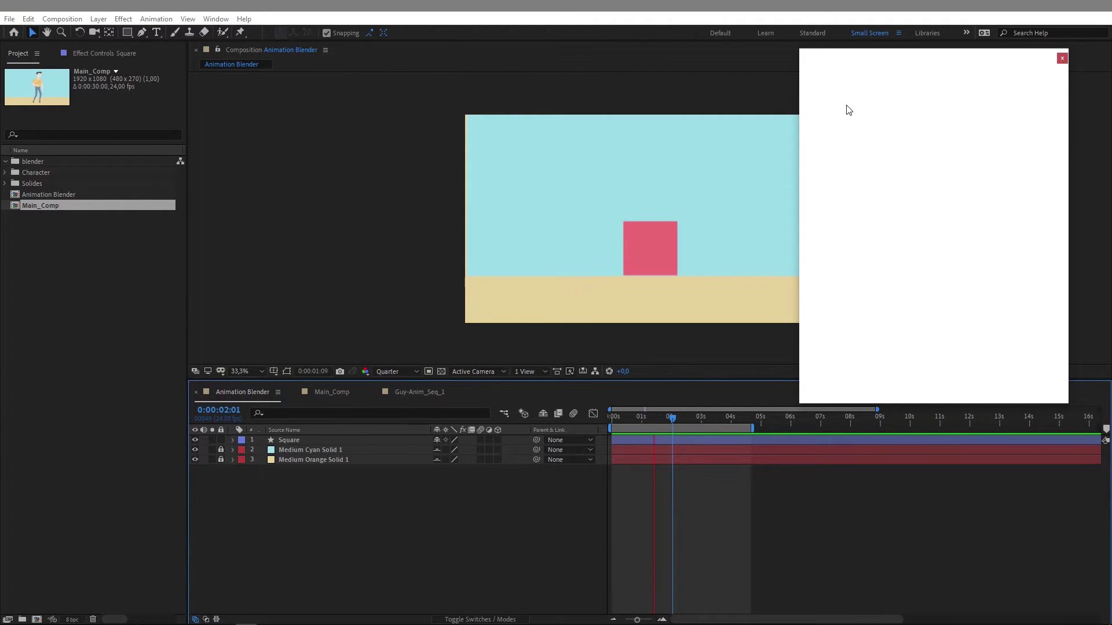
pyautogui.moveTo(825, 77); pyautogui.dragTo(1082, 157)
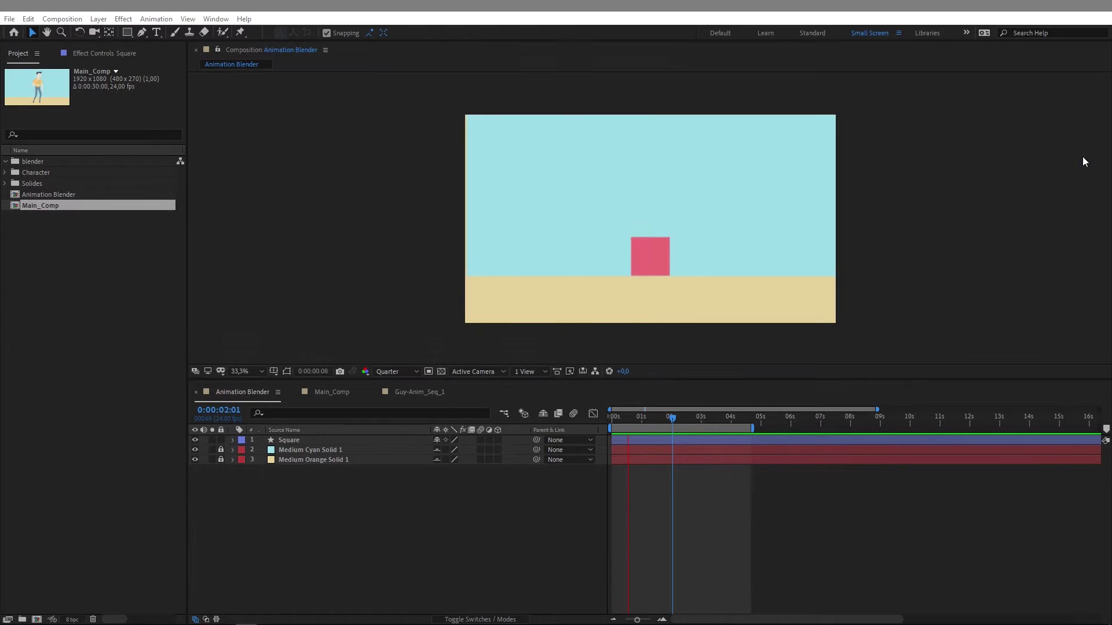
pyautogui.moveTo(649, 155); pyautogui.dragTo(842, 165)
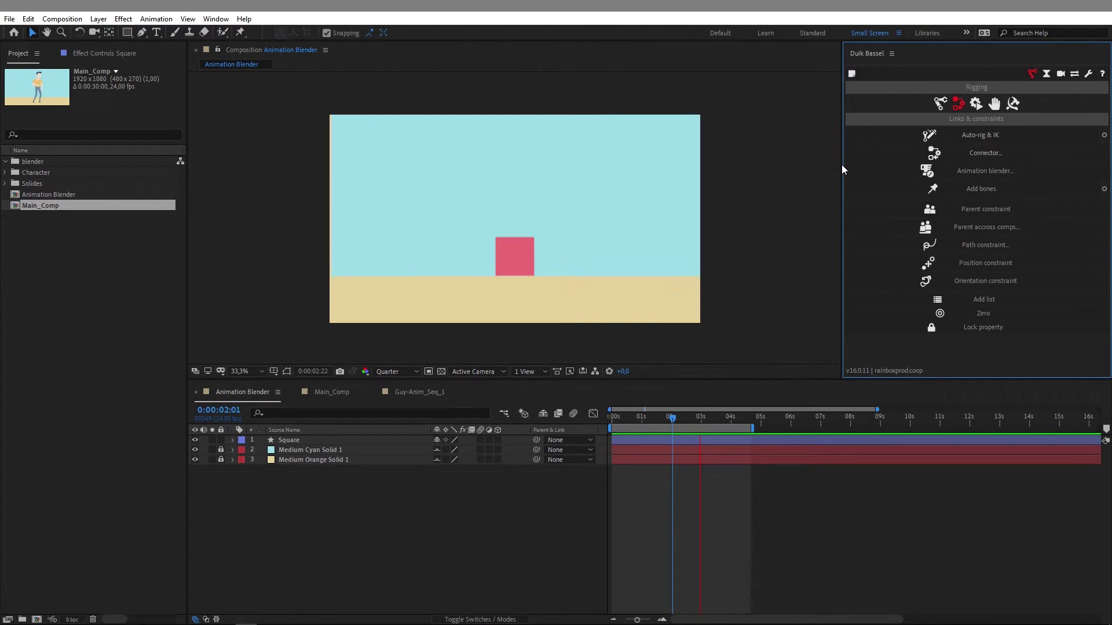
# - Apply the Duik settings with Normal mode and open the Animation blender from the rigging links and constraints tools
pyautogui.click(1088, 74)
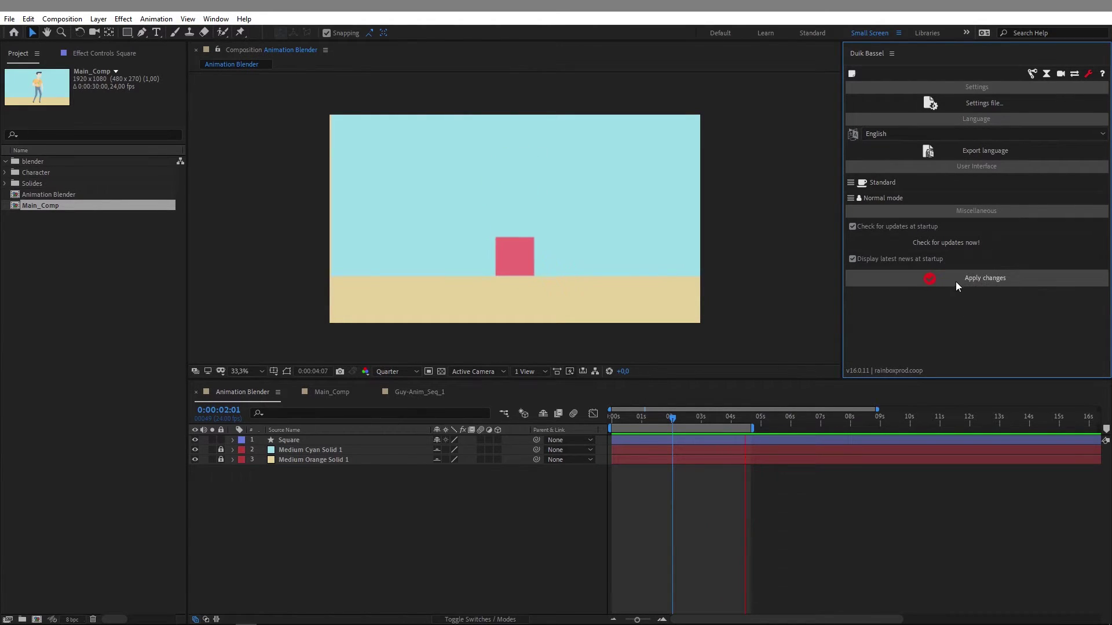
pyautogui.click(987, 283)
pyautogui.click(1030, 73)
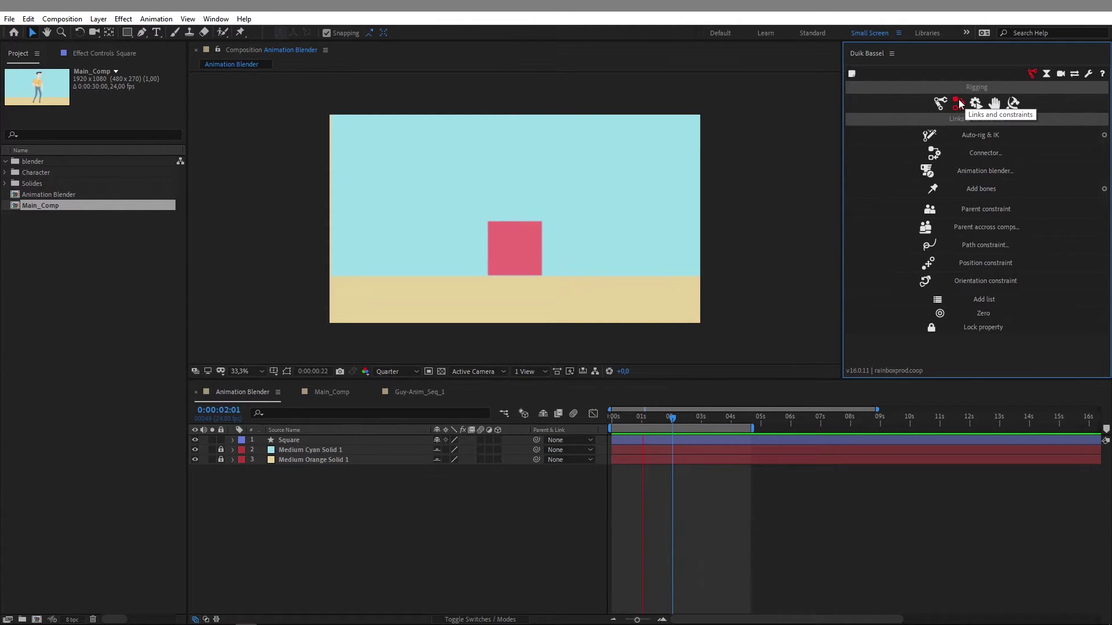
pyautogui.click(932, 170)
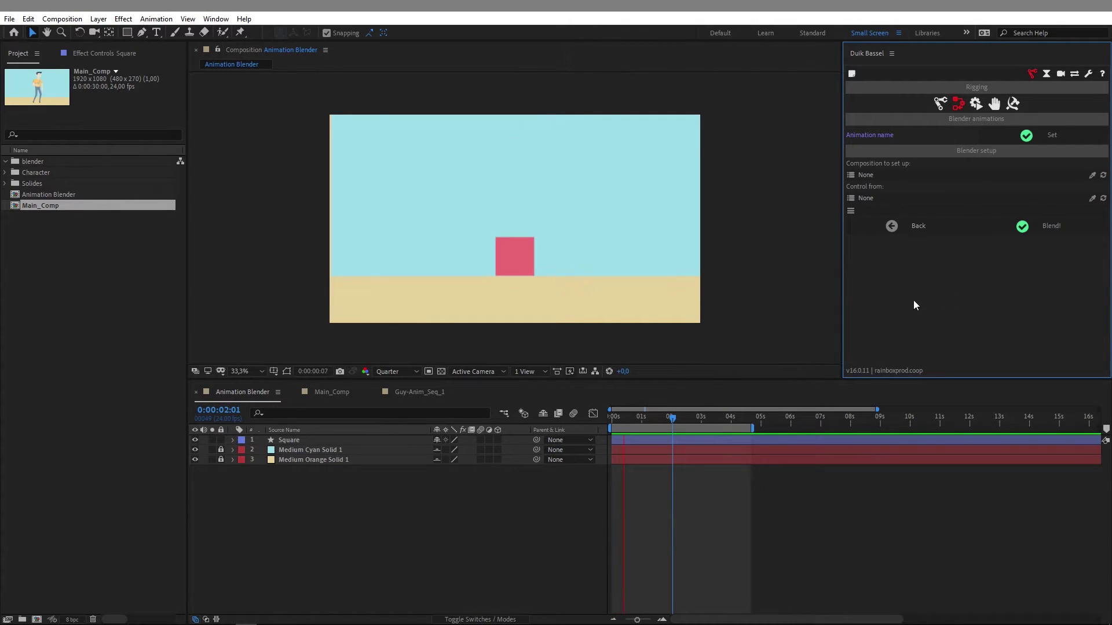
# - Reveal the keyframed properties of the Square layer in the timeline
pyautogui.click(454, 512)
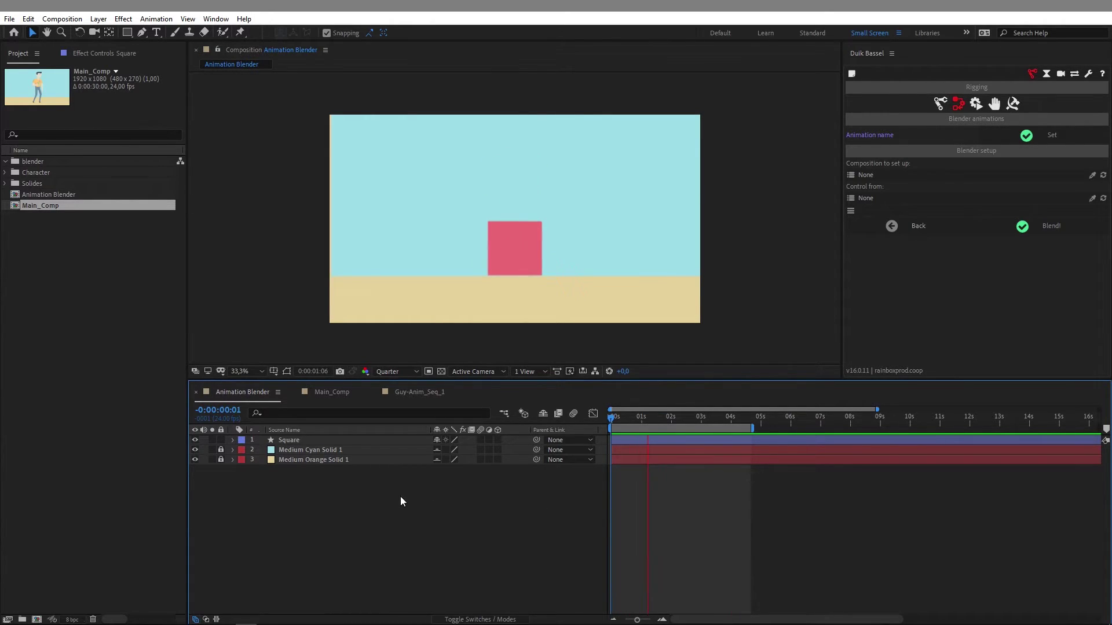
pyautogui.click(282, 439)
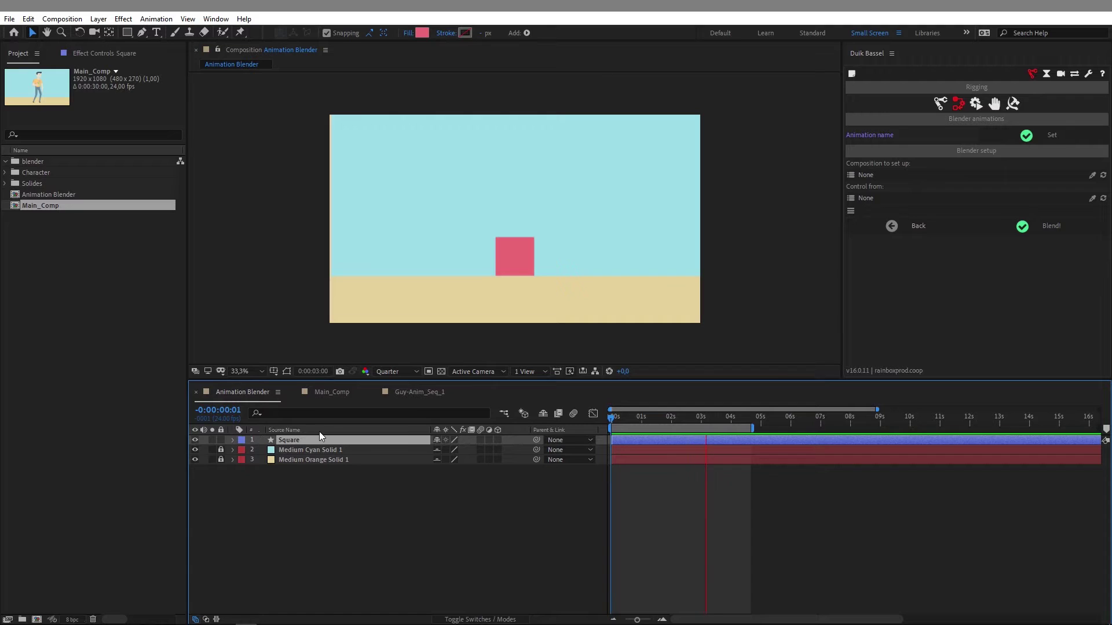
pyautogui.press('u')
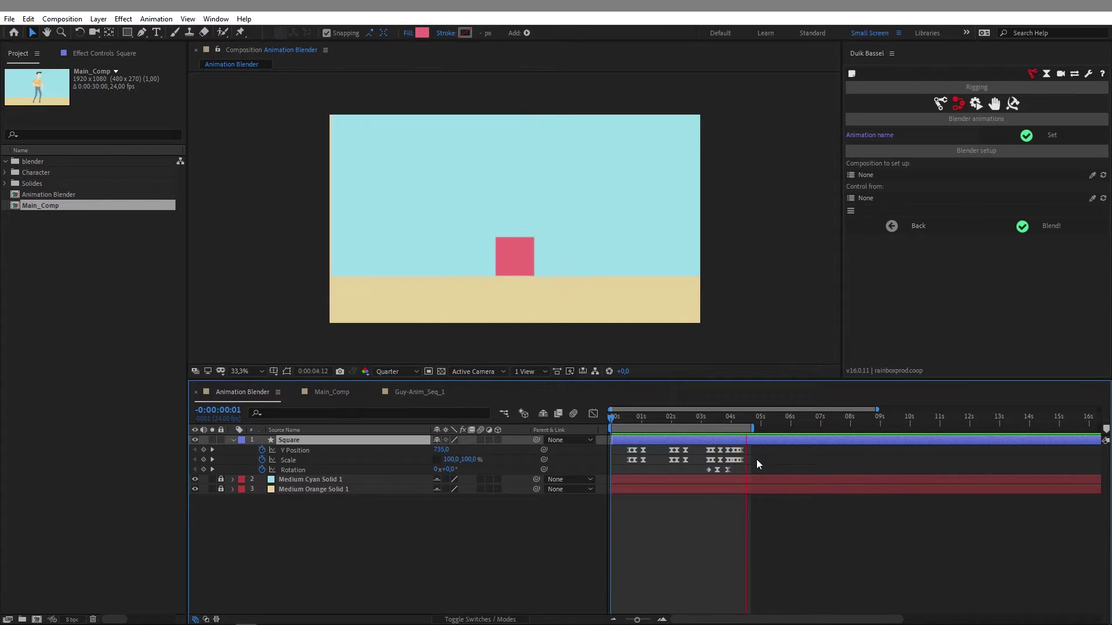
pyautogui.click(755, 540)
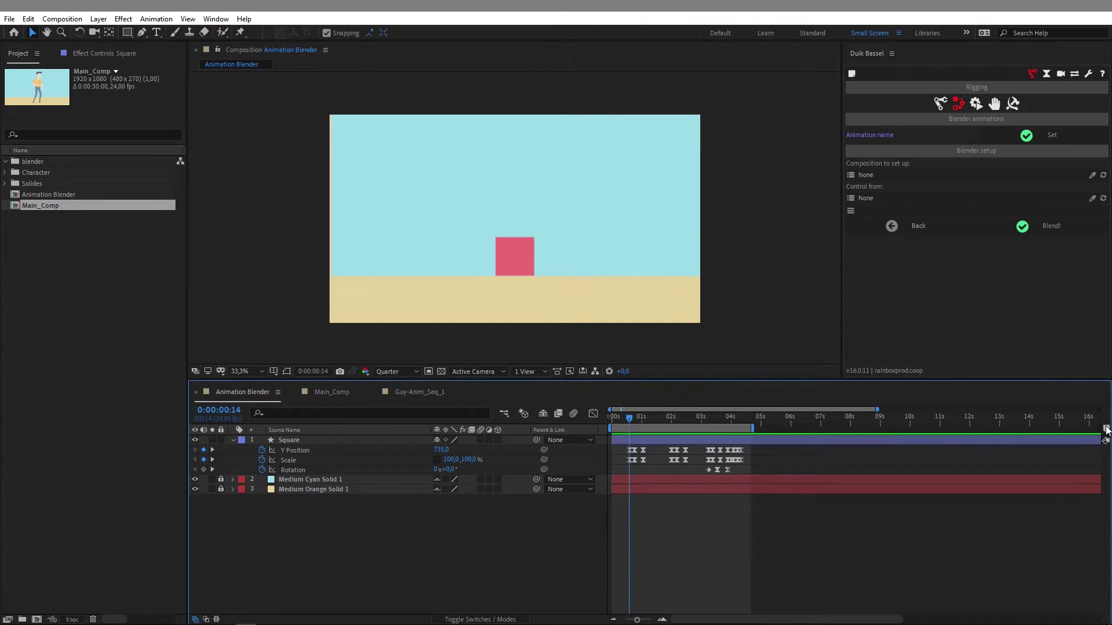
# - Add composition markers at 0:00:00:14 and 0:00:02:00, where the square's first two animations start
pyautogui.moveTo(1106, 430); pyautogui.dragTo(1076, 430)
pyautogui.moveTo(634, 417); pyautogui.dragTo(670, 417)
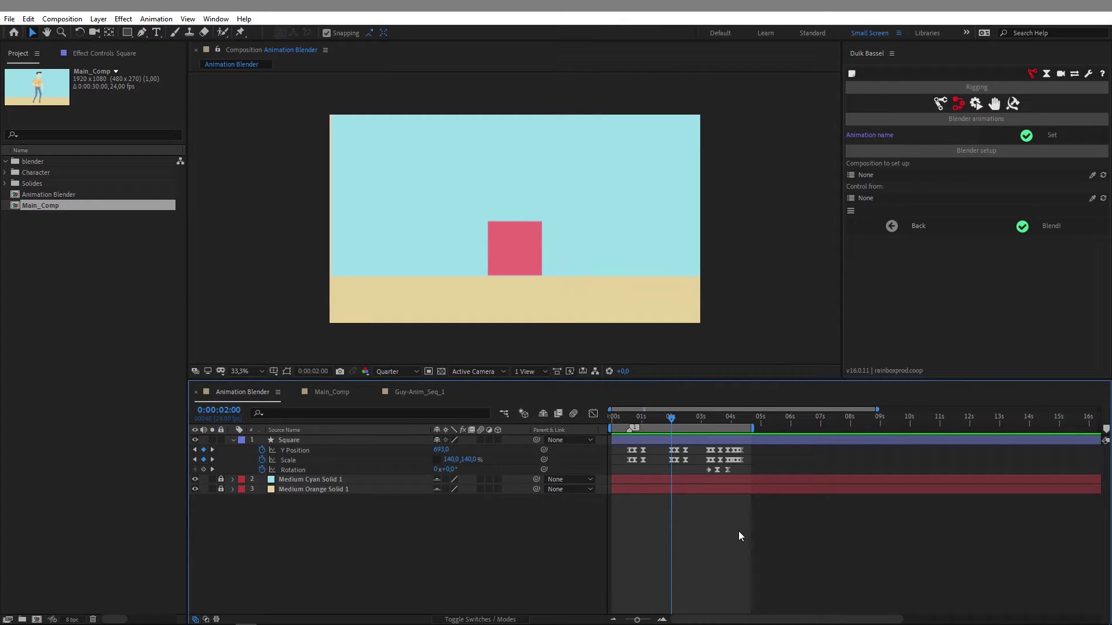
pyautogui.press('KP_Multiply')
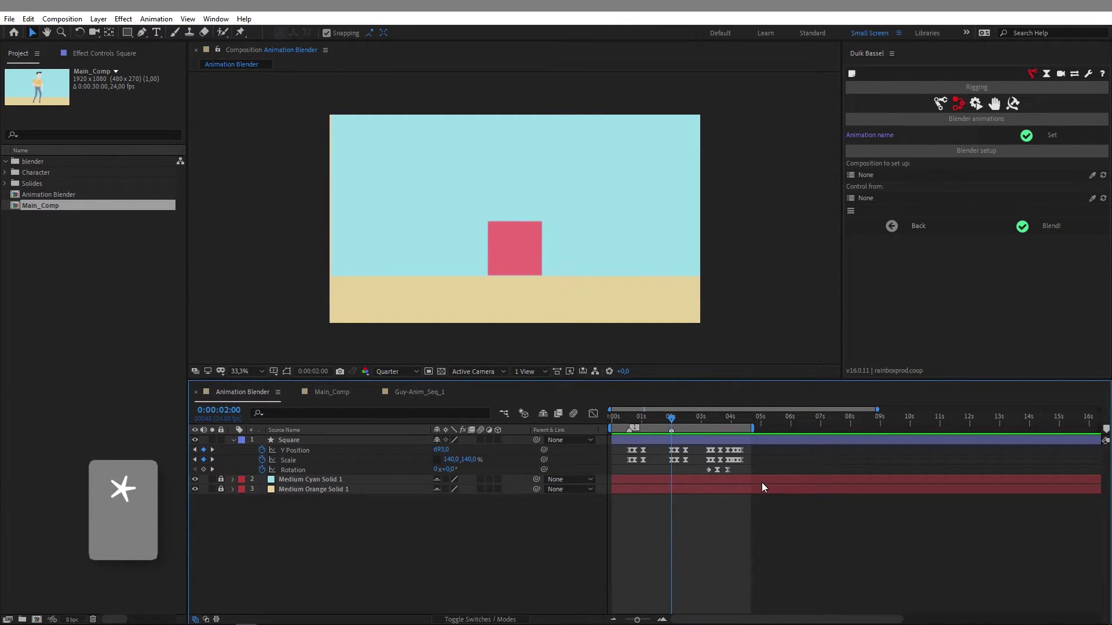
# - Comment the composition marker at 0:00:02:00 as "Shrink" and the one at 0:00:00:14 as "Grow"
pyautogui.doubleClick(672, 427)
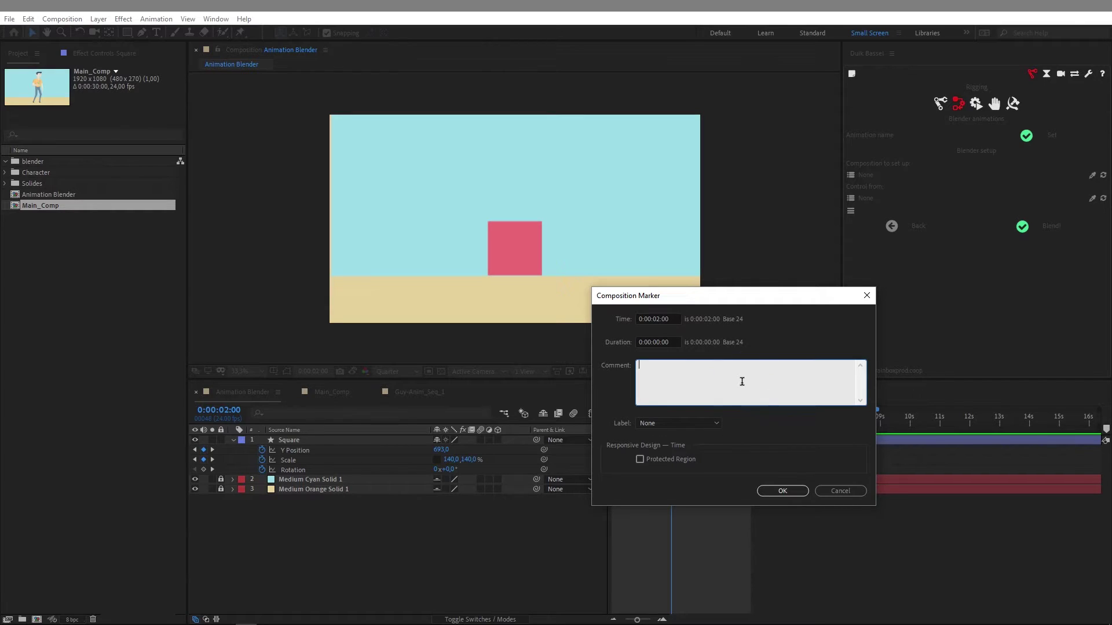
pyautogui.write('Shrink')
pyautogui.click(782, 490)
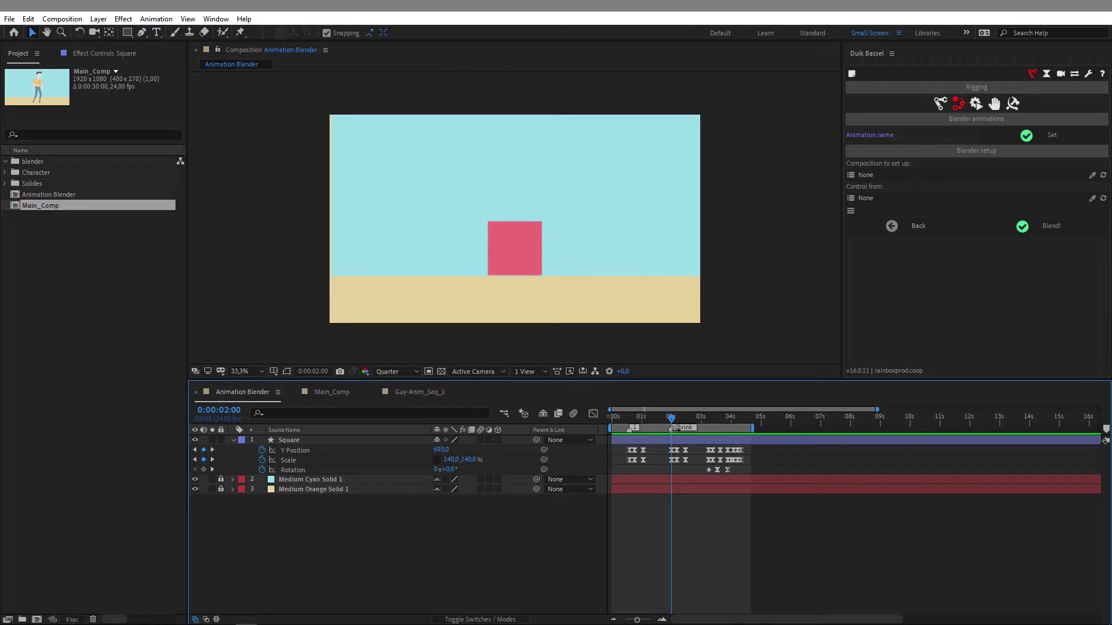
pyautogui.moveTo(698, 436)
pyautogui.mouseDown()
pyautogui.moveTo(717, 436)
pyautogui.moveTo(685, 436)
pyautogui.moveTo(724, 438)
pyautogui.moveTo(693, 437)
pyautogui.mouseUp()
pyautogui.doubleClick(632, 428)
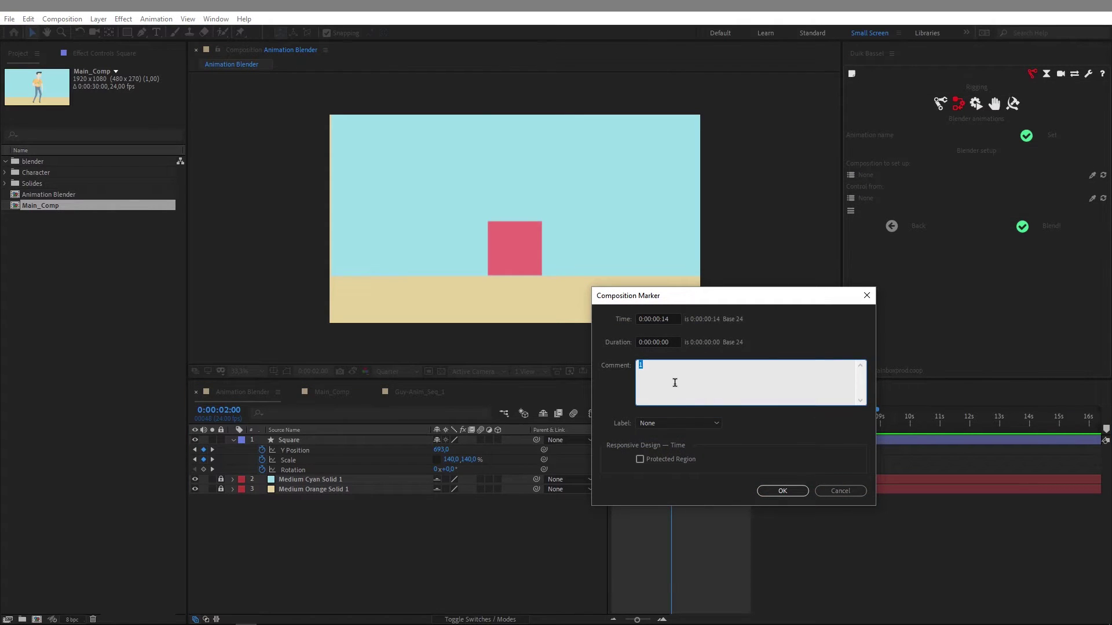
pyautogui.write('Grow')
pyautogui.click(782, 491)
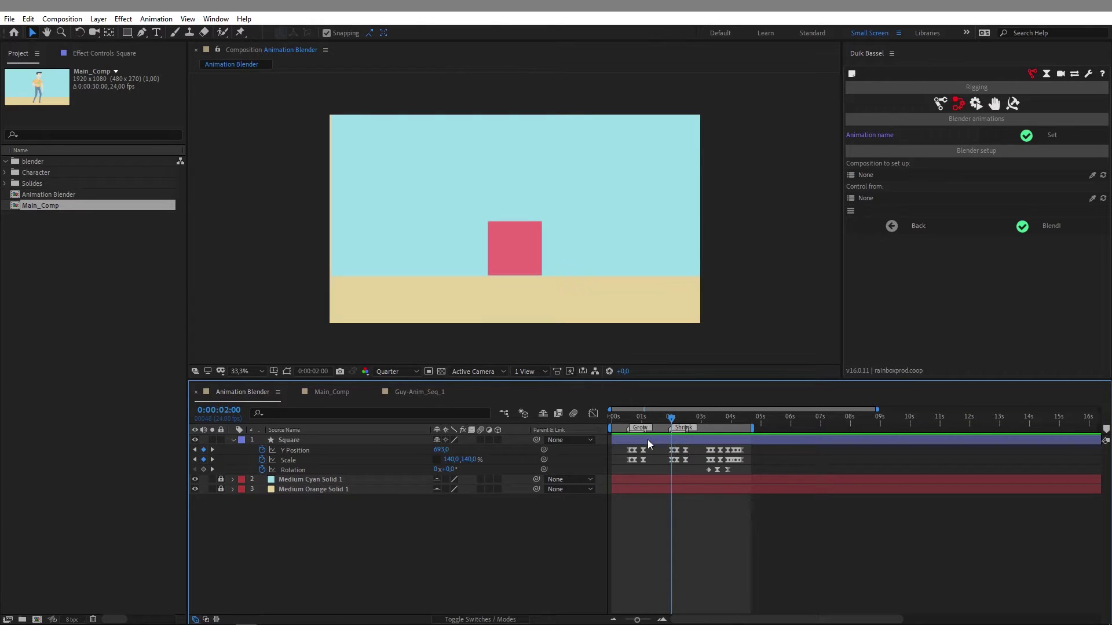
# - Fit the work area around the third animation starting at 0:00:03:06 and set it in the blender with the name "Jump"
pyautogui.moveTo(672, 419); pyautogui.dragTo(709, 426)
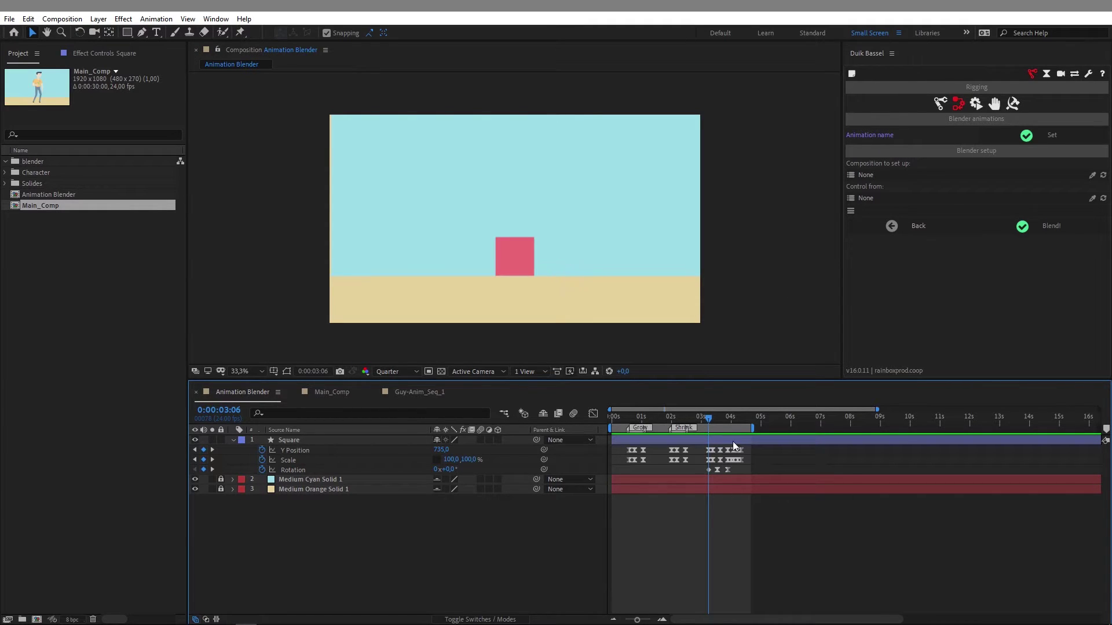
pyautogui.moveTo(608, 428); pyautogui.dragTo(743, 428)
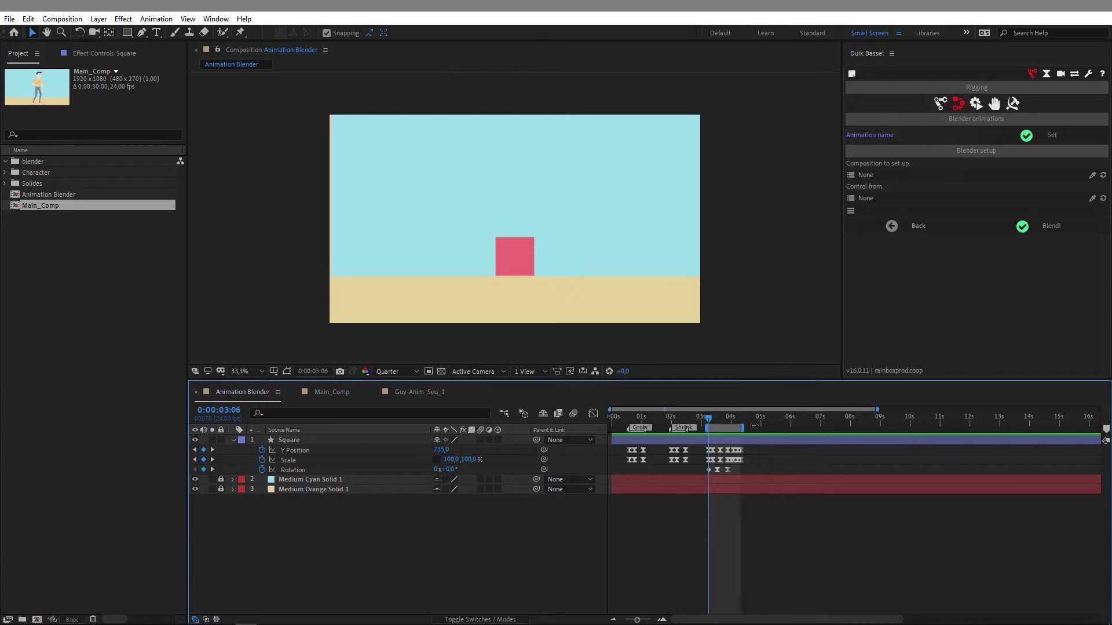
pyautogui.click(867, 136)
pyautogui.write('Jump')
pyautogui.click(1022, 136)
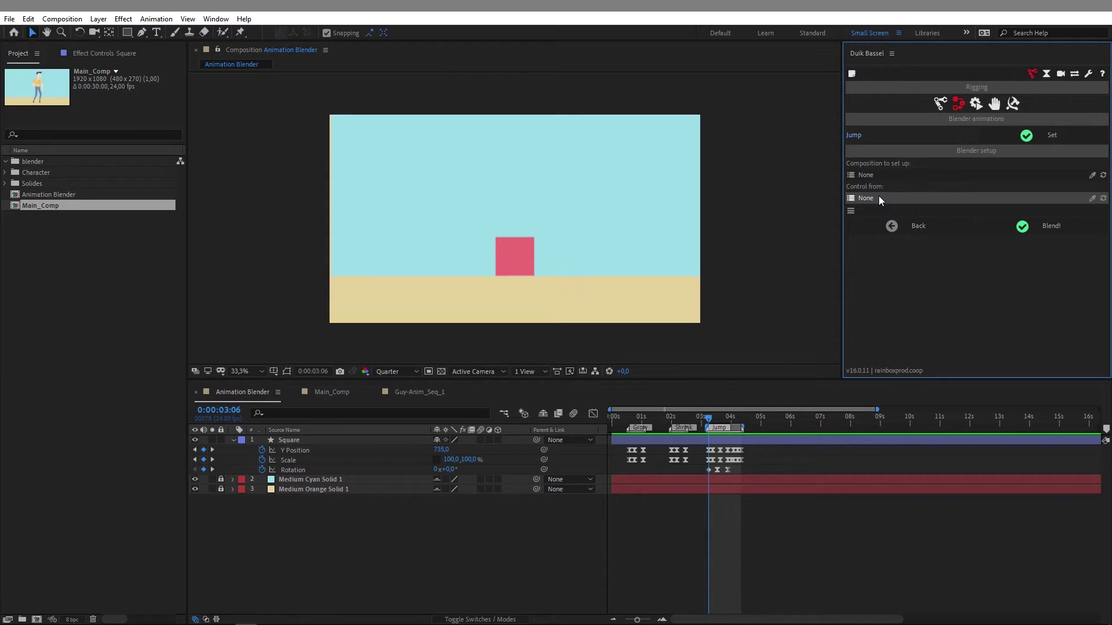
# - Blend the animations using the Animation Blender composition both as the composition to set up and as the control composition
pyautogui.click(473, 561)
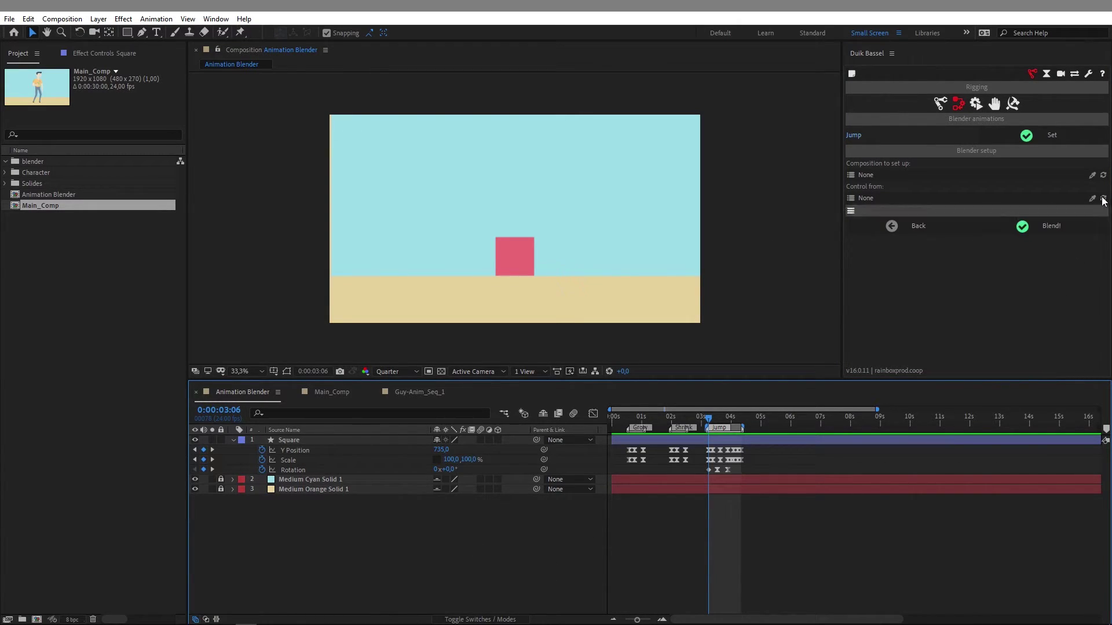
pyautogui.click(1091, 175)
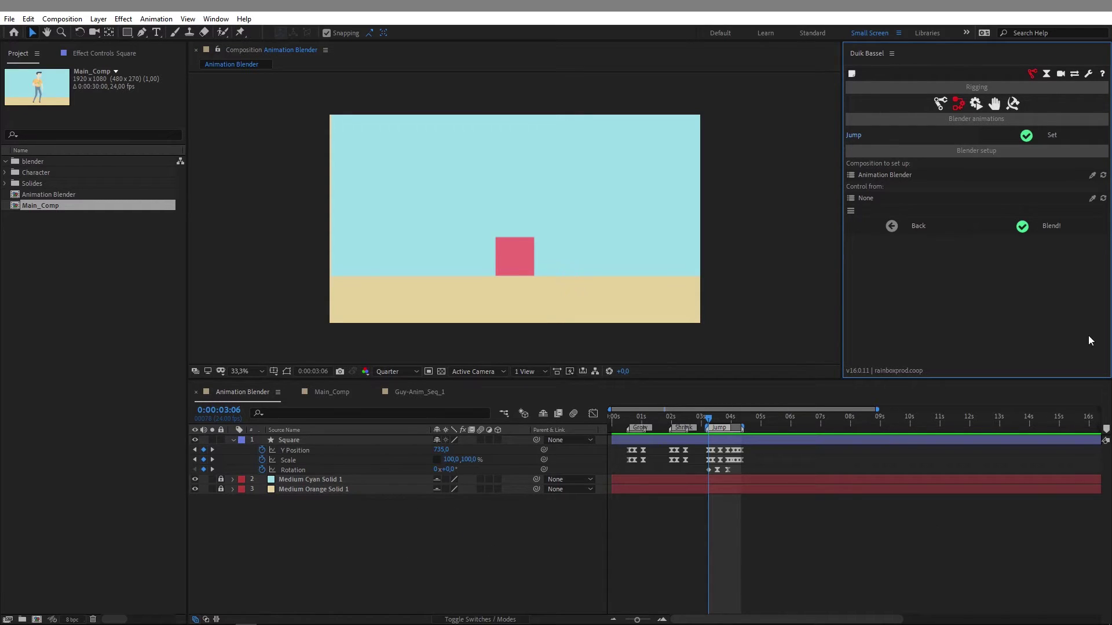
pyautogui.click(1092, 199)
pyautogui.click(1027, 227)
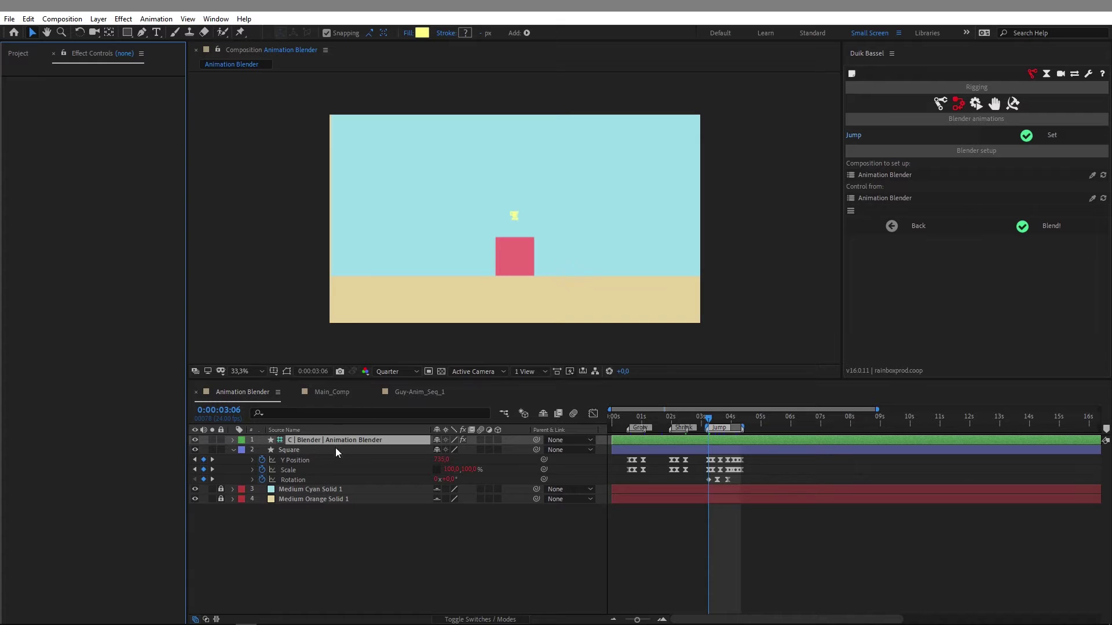
# - Start the work area at 0:00:00:00 and preview the composition from the beginning
pyautogui.click(377, 551)
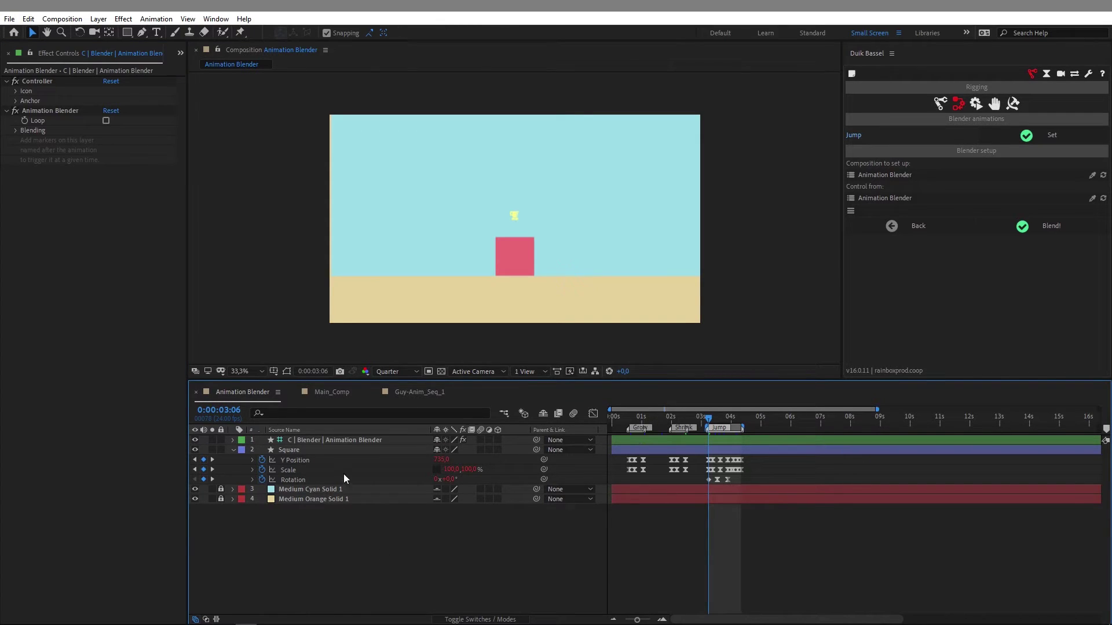
pyautogui.click(314, 450)
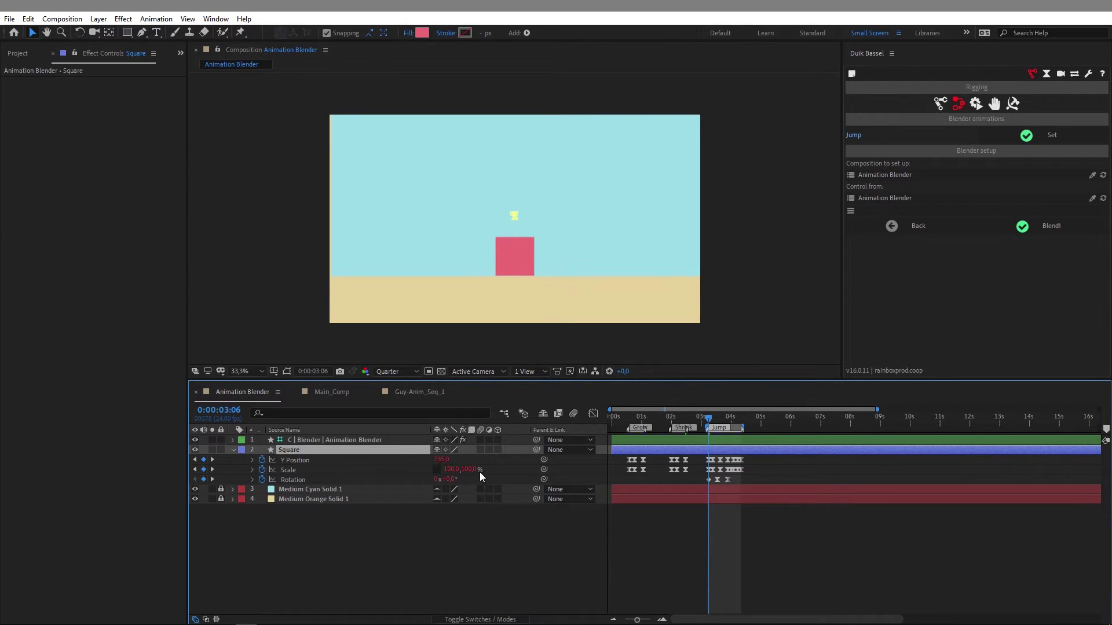
pyautogui.click(453, 539)
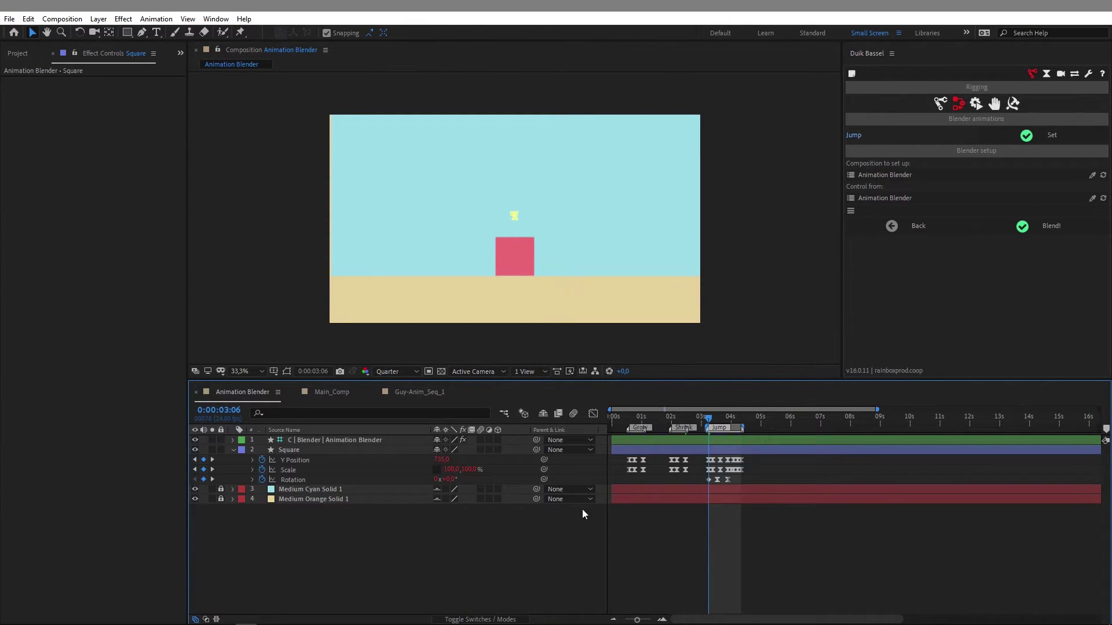
pyautogui.press('Home')
pyautogui.press('b')
pyautogui.press('space')
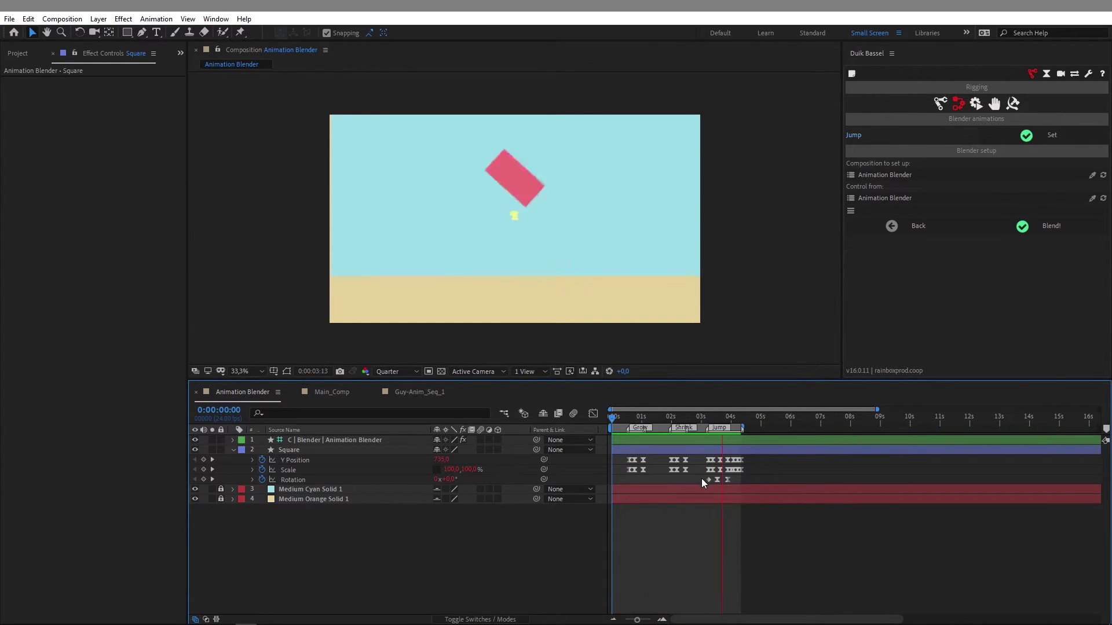
# - Add a layer marker commented "Jump" at 0:00:00:00 on the blender controller layer and preview the triggered animation
pyautogui.click(641, 439)
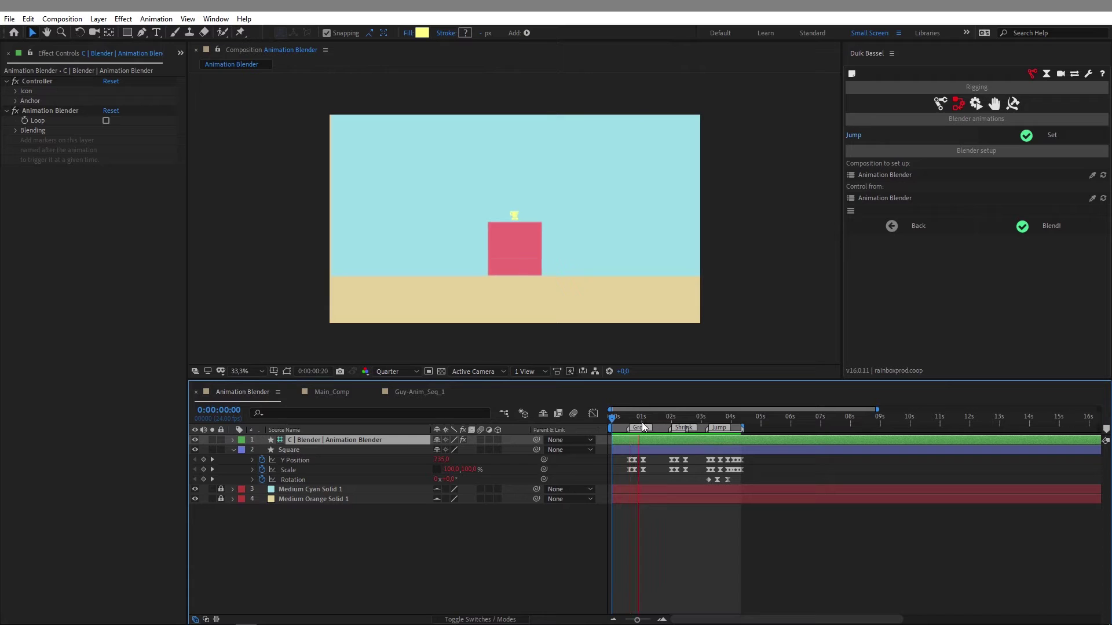
pyautogui.press('space')
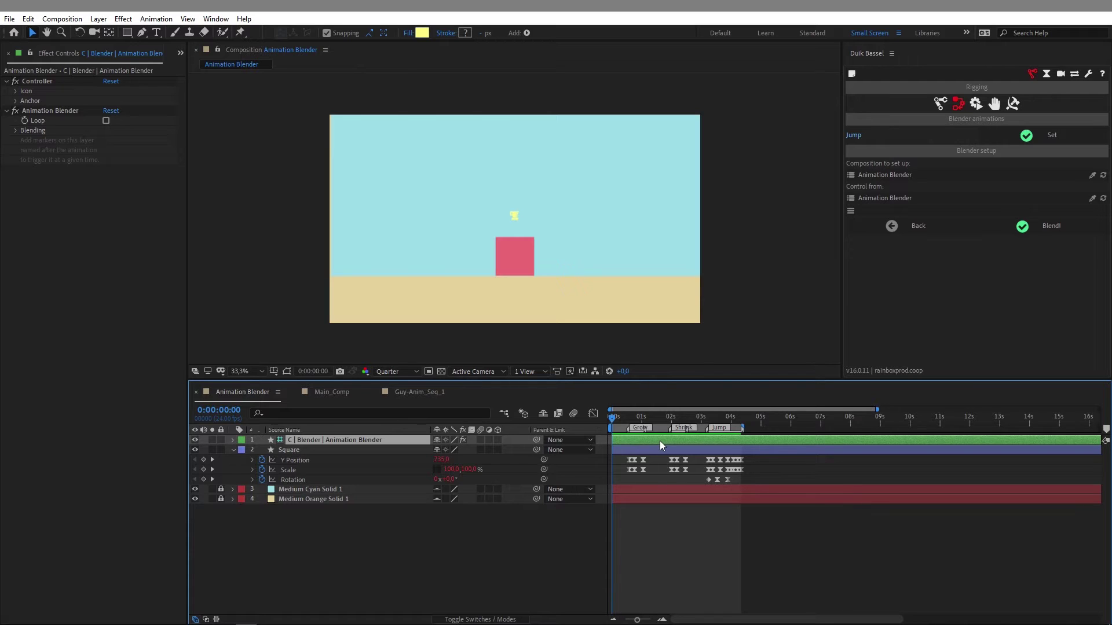
pyautogui.press('alt+KP_Multiply')
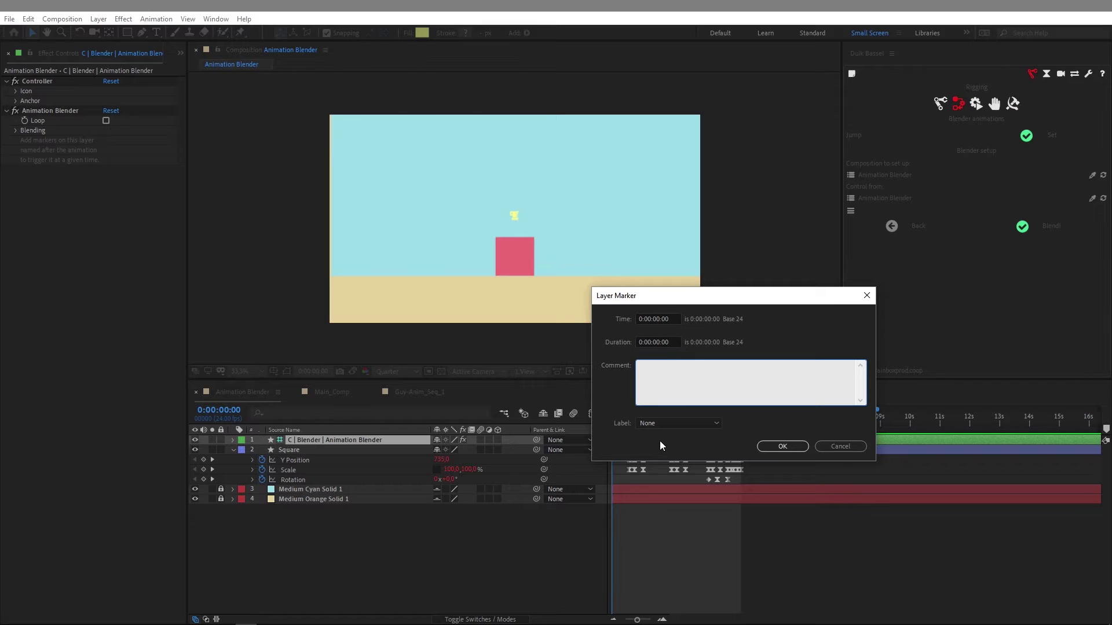
pyautogui.write('Jump')
pyautogui.click(793, 444)
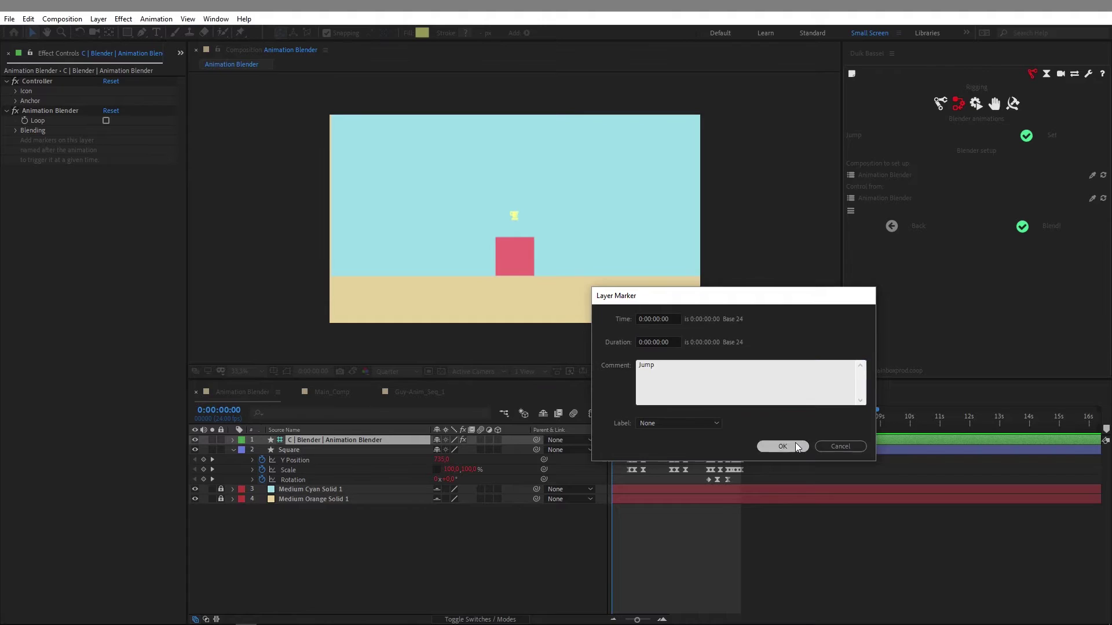
pyautogui.press('space')
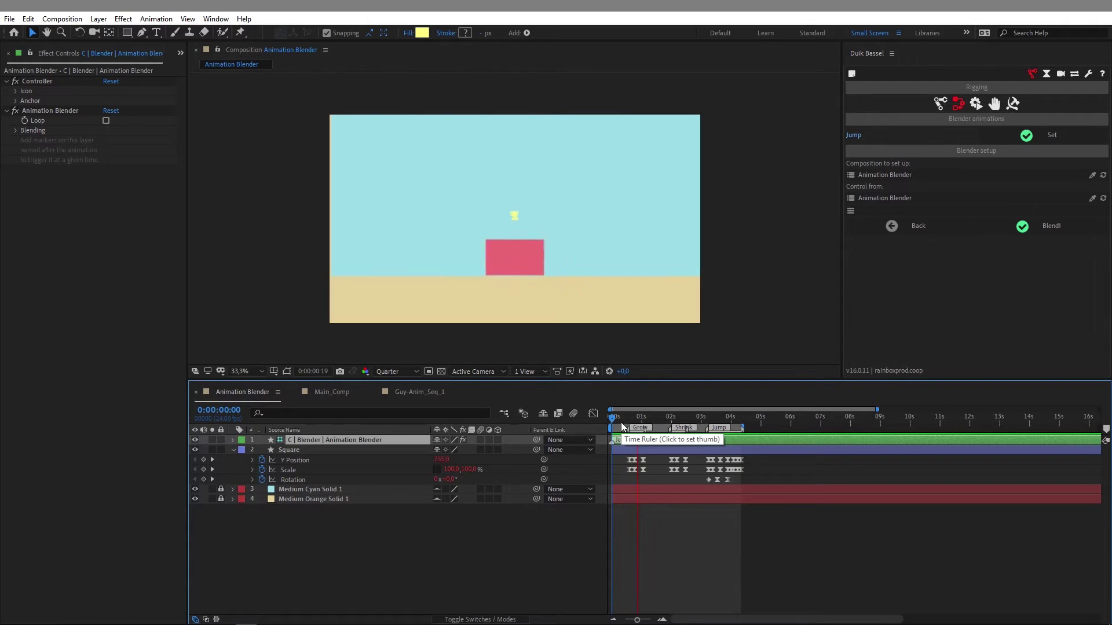
# - Stop the preview, move to 0:00:01:16 and open the Animation Blender from Duik's animation tools
pyautogui.press('space')
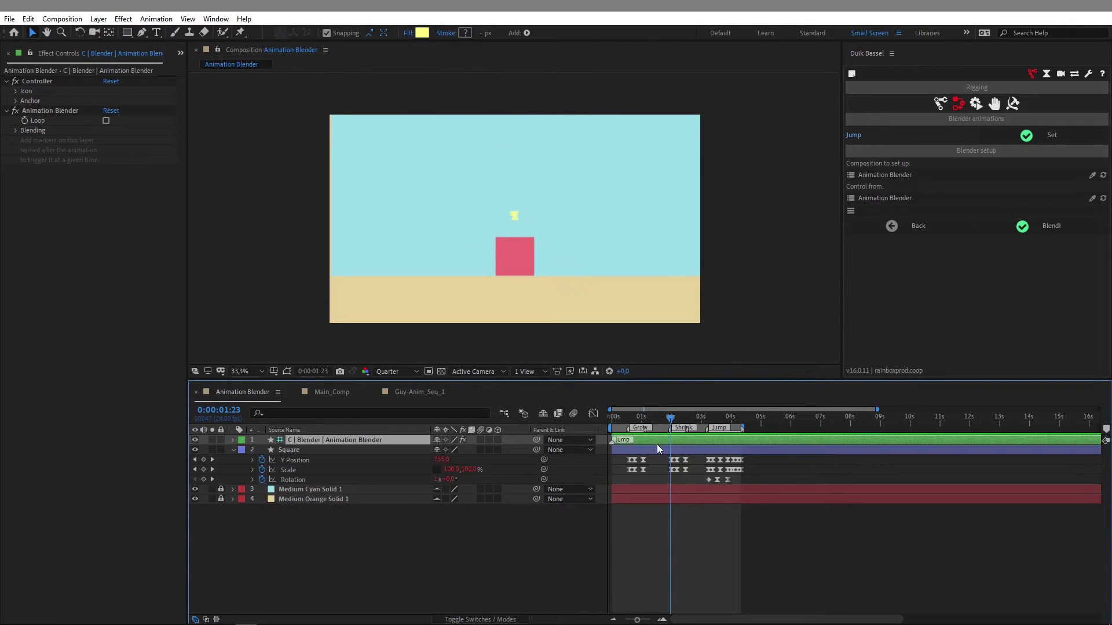
pyautogui.moveTo(668, 419); pyautogui.dragTo(661, 419)
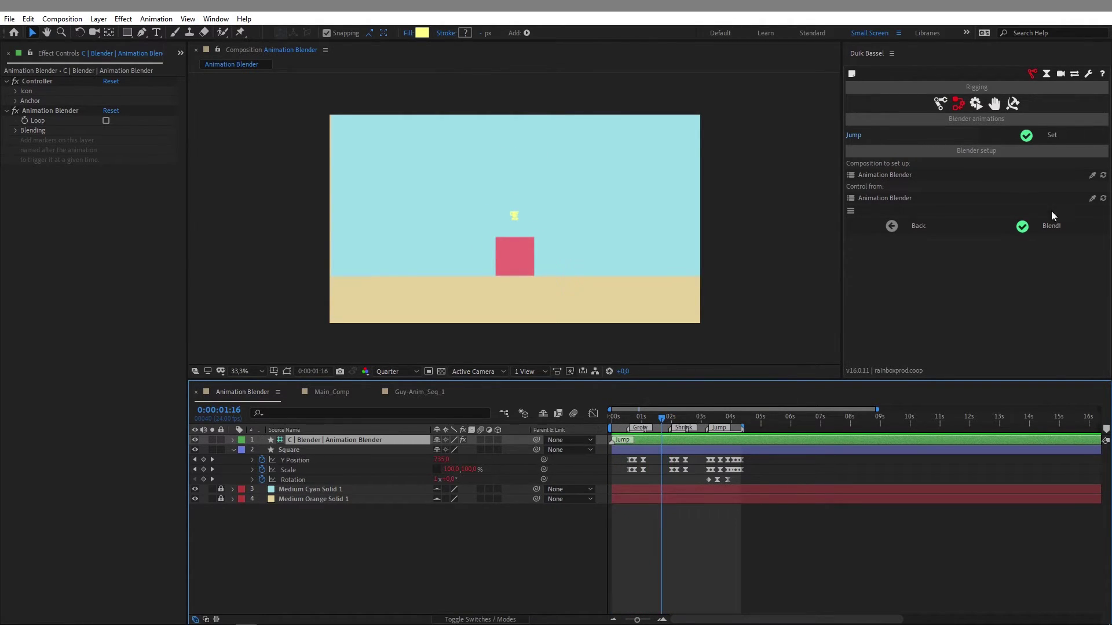
pyautogui.click(1047, 73)
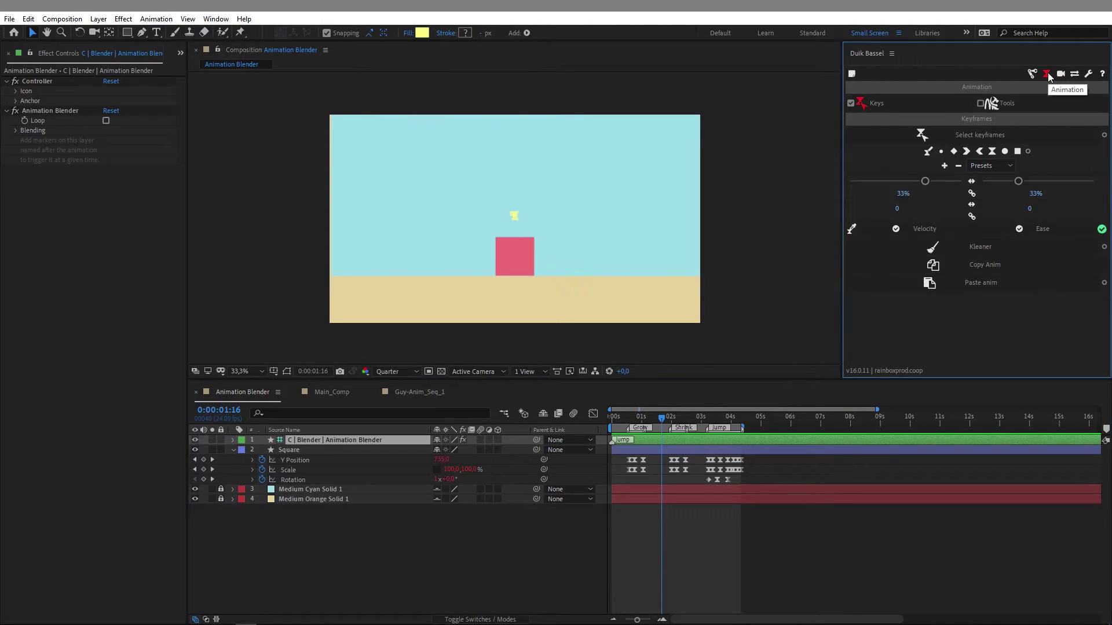
pyautogui.click(1000, 106)
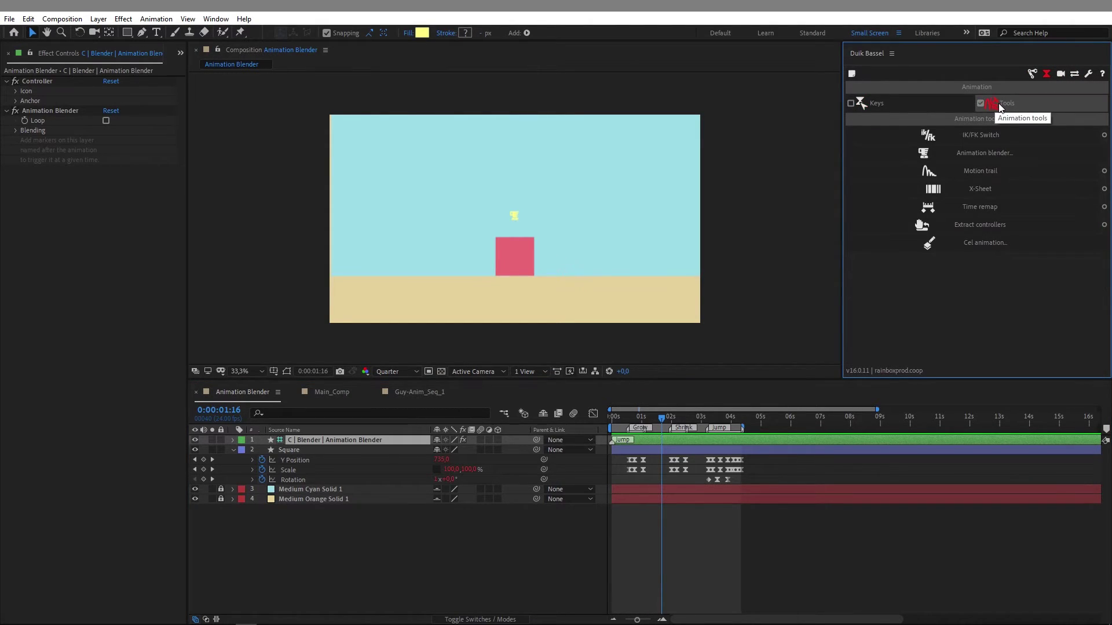
pyautogui.click(985, 154)
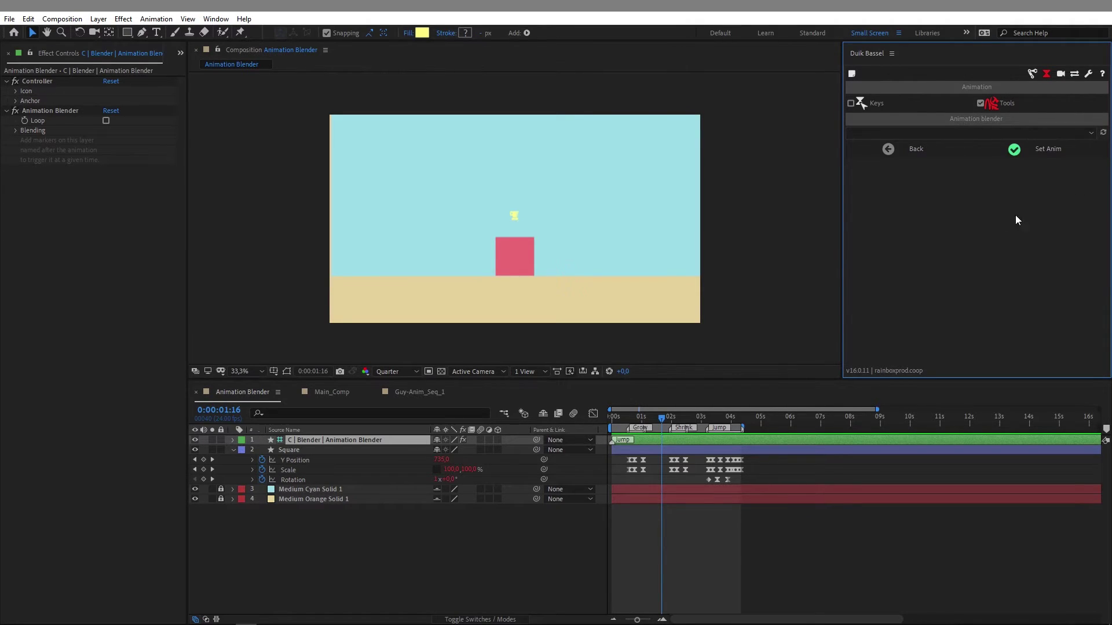
# - Set the Grow animation at the current time on the blender controller layer and preview the result
pyautogui.click(974, 132)
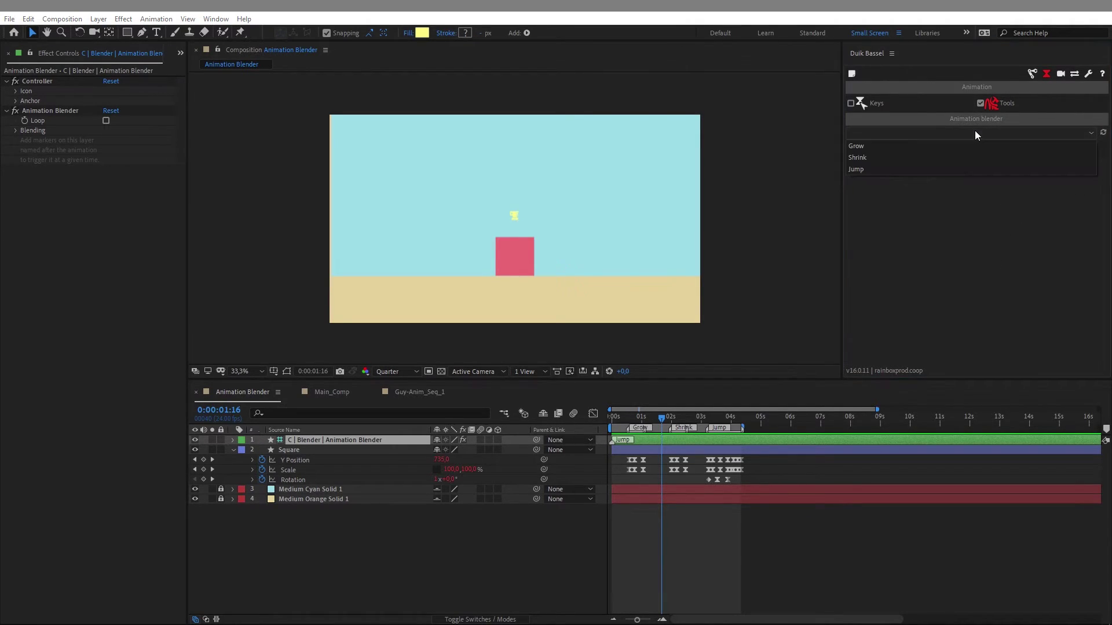
pyautogui.click(864, 147)
pyautogui.click(885, 130)
pyautogui.click(872, 145)
pyautogui.click(1016, 150)
pyautogui.click(568, 537)
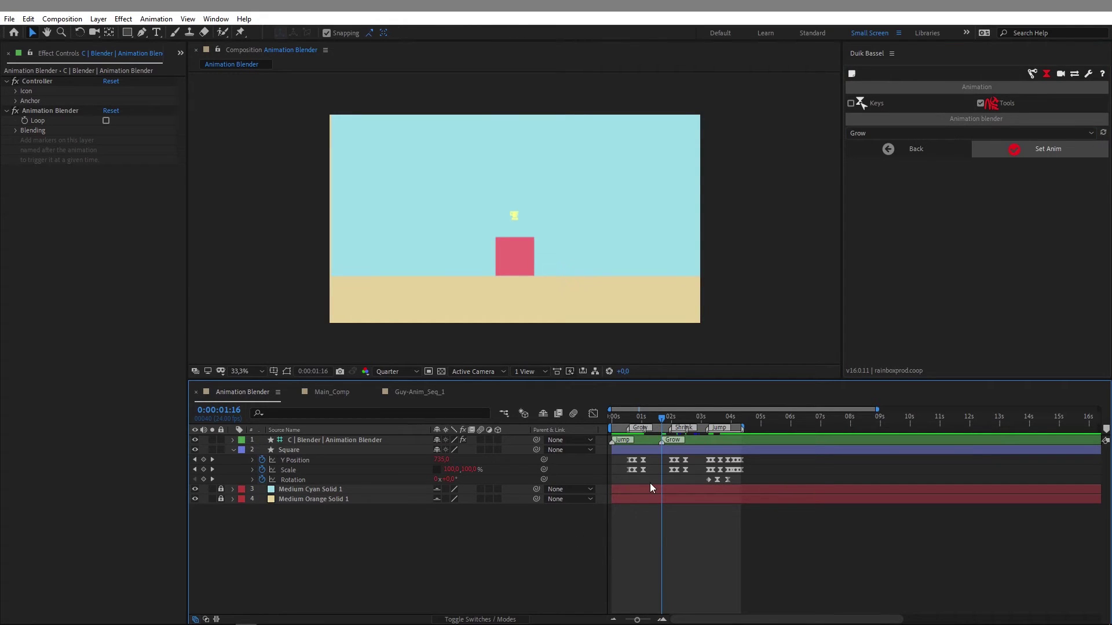
pyautogui.press('space')
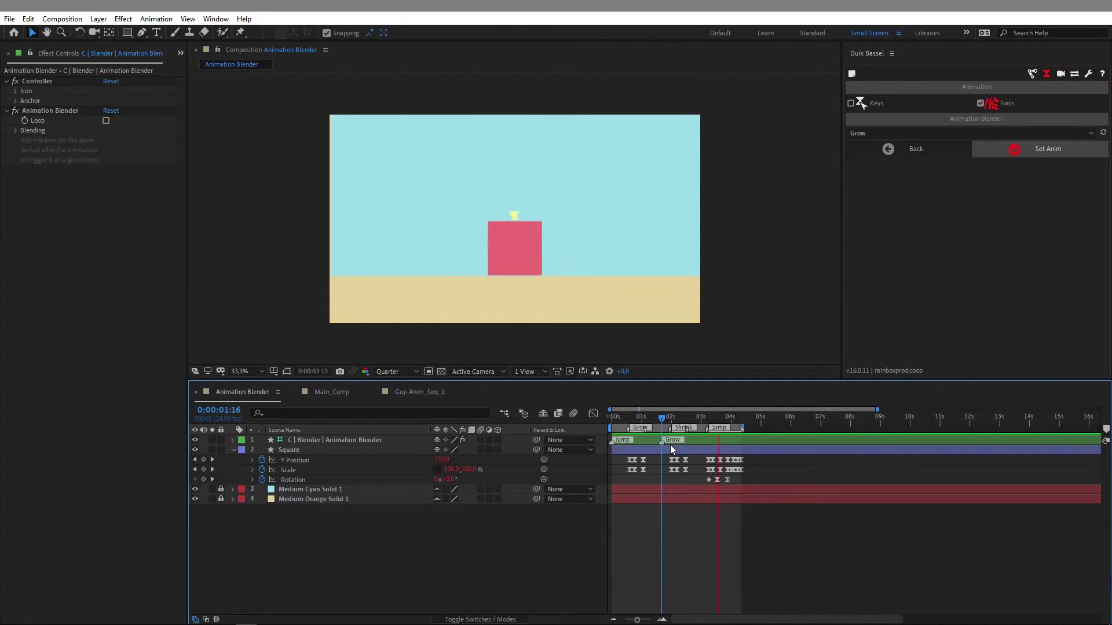
# - Set the Shrink animation at 0:00:03:01 on the blender controller layer
pyautogui.click(662, 415)
pyautogui.moveTo(666, 419); pyautogui.dragTo(702, 417)
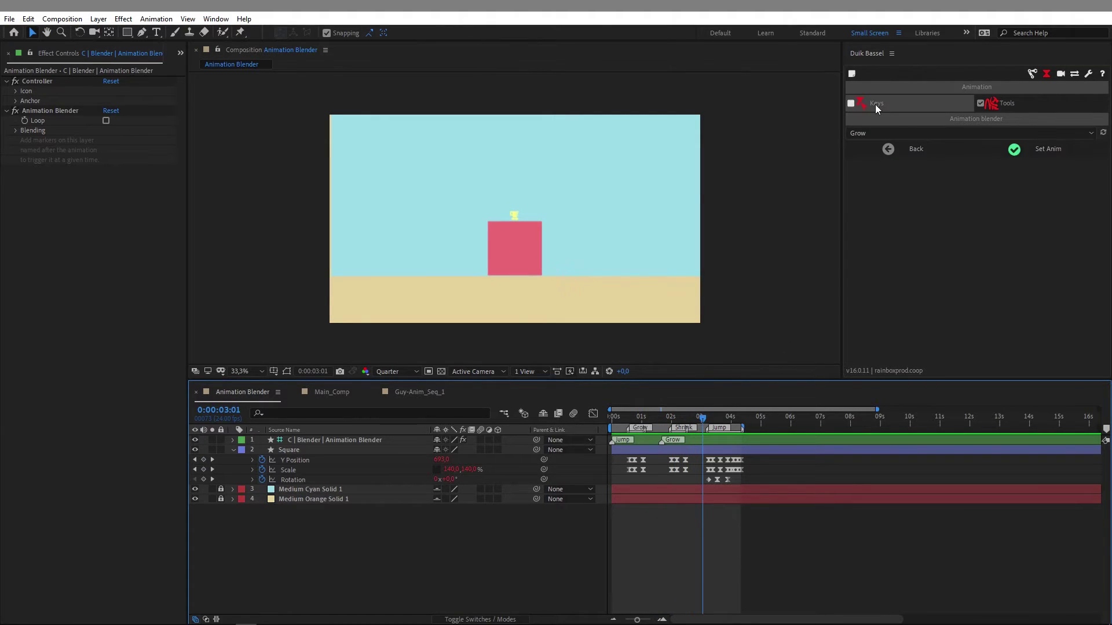
pyautogui.click(883, 134)
pyautogui.click(881, 155)
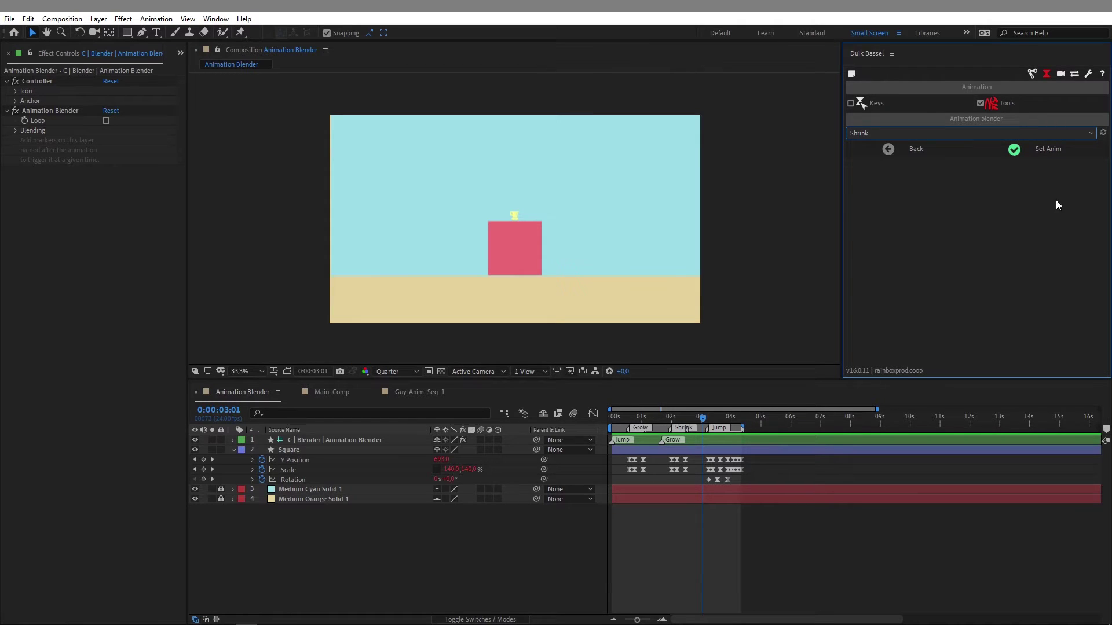
pyautogui.click(1039, 149)
pyautogui.click(751, 443)
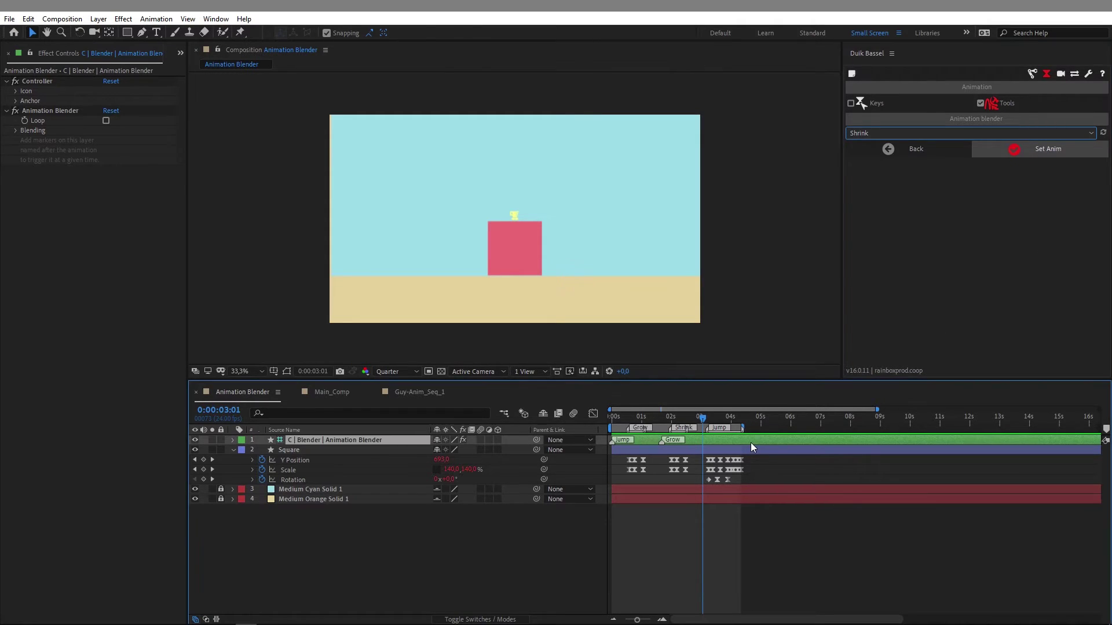
pyautogui.click(1018, 152)
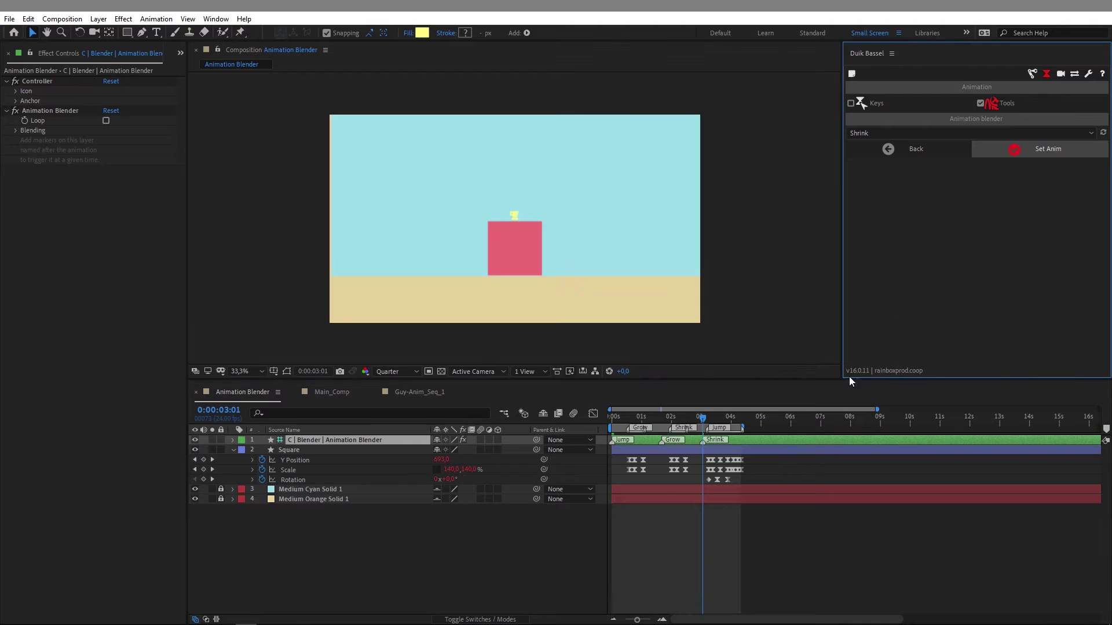
# - Extend the work area end to about 6 seconds, set the Jump animation at 0:00:04:13 and preview the sequence
pyautogui.moveTo(743, 428); pyautogui.dragTo(796, 427)
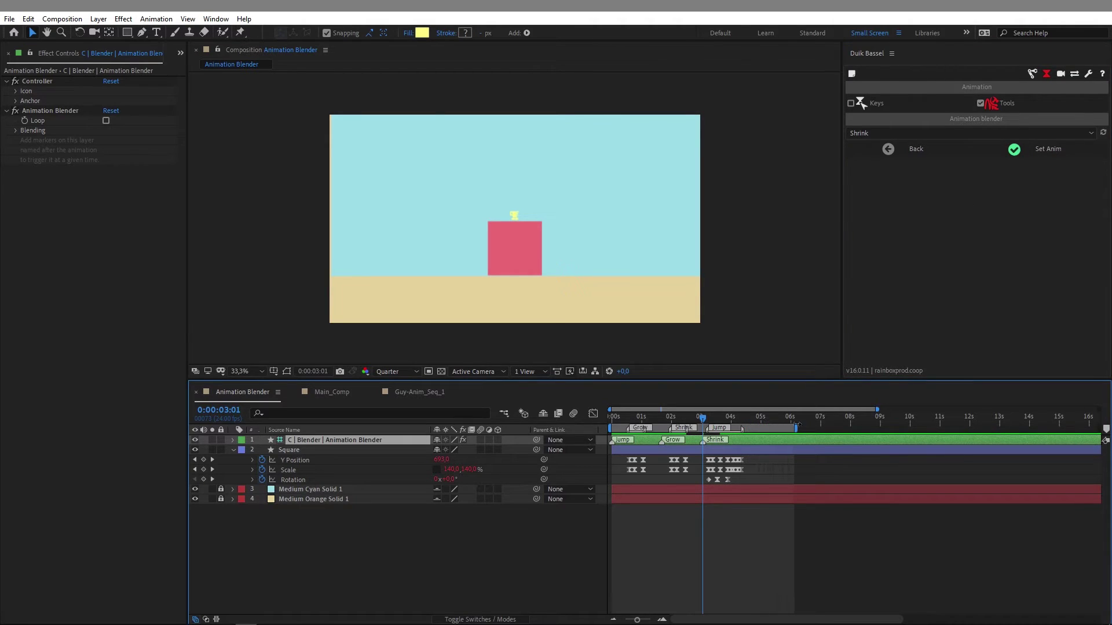
pyautogui.click(747, 418)
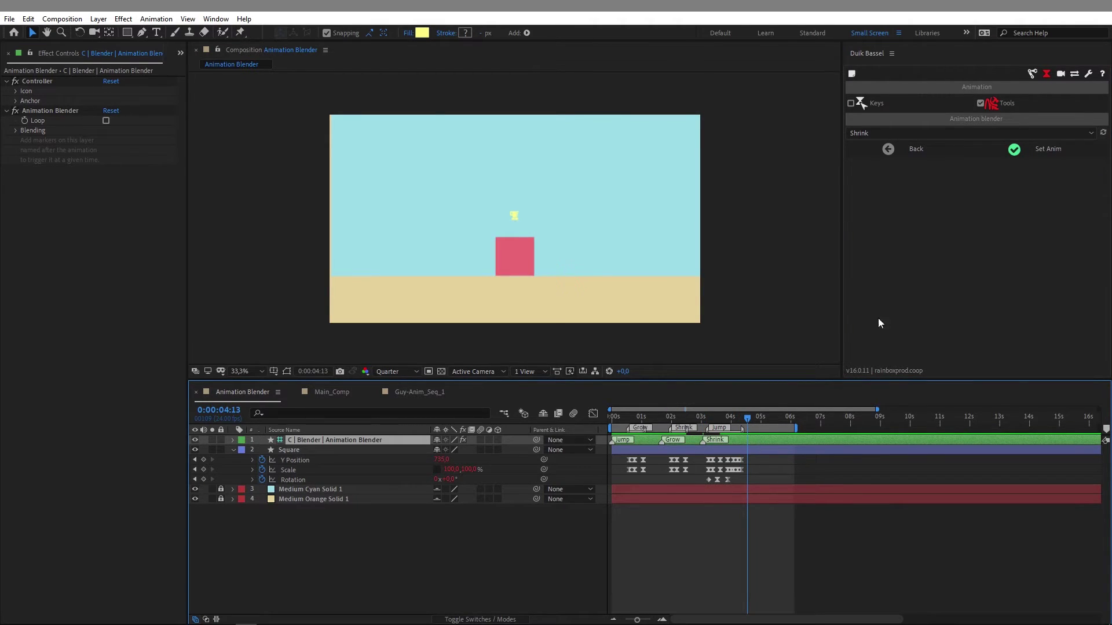
pyautogui.click(879, 135)
pyautogui.click(867, 169)
pyautogui.click(1017, 151)
pyautogui.press('space')
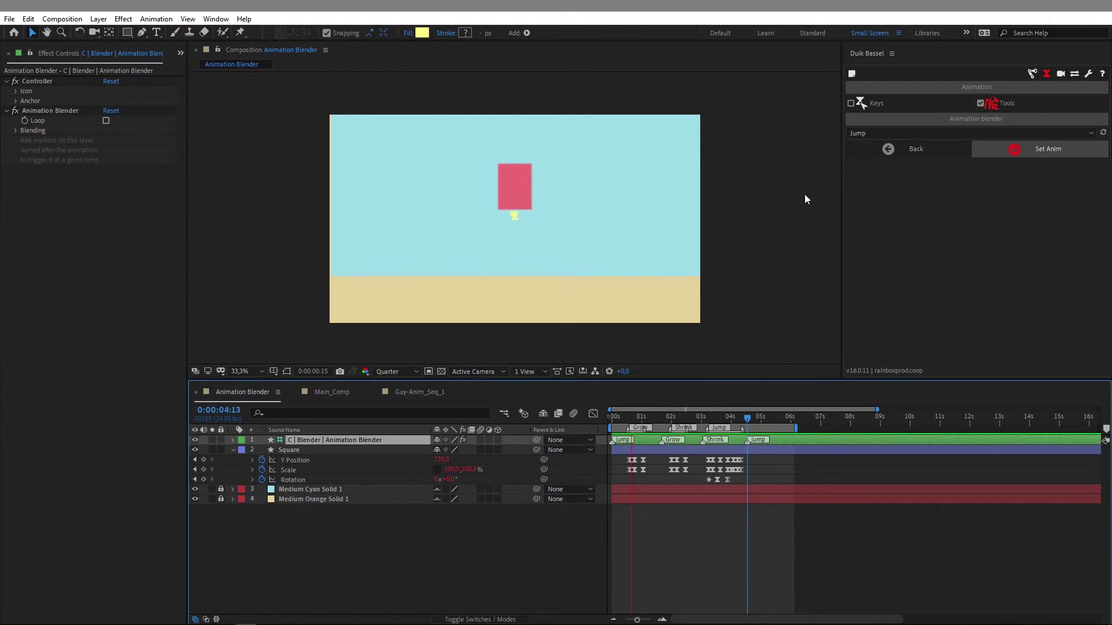
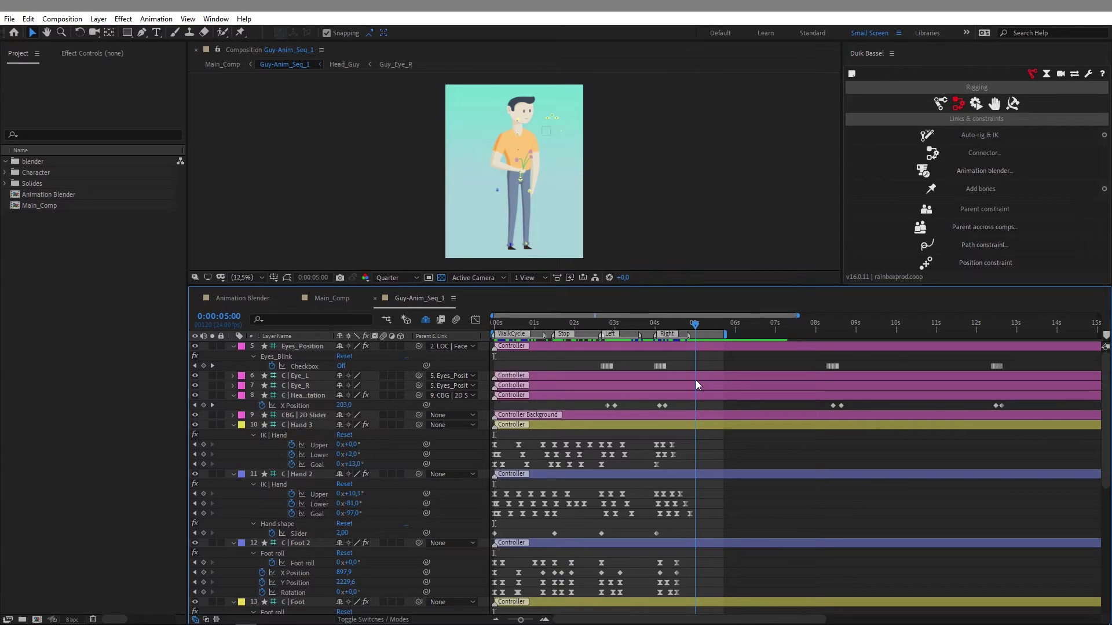
# - Open the Animation Blender setup for the Guy-Anim_Seq_1 composition and review the keyframes of the character's controllers
pyautogui.click(977, 171)
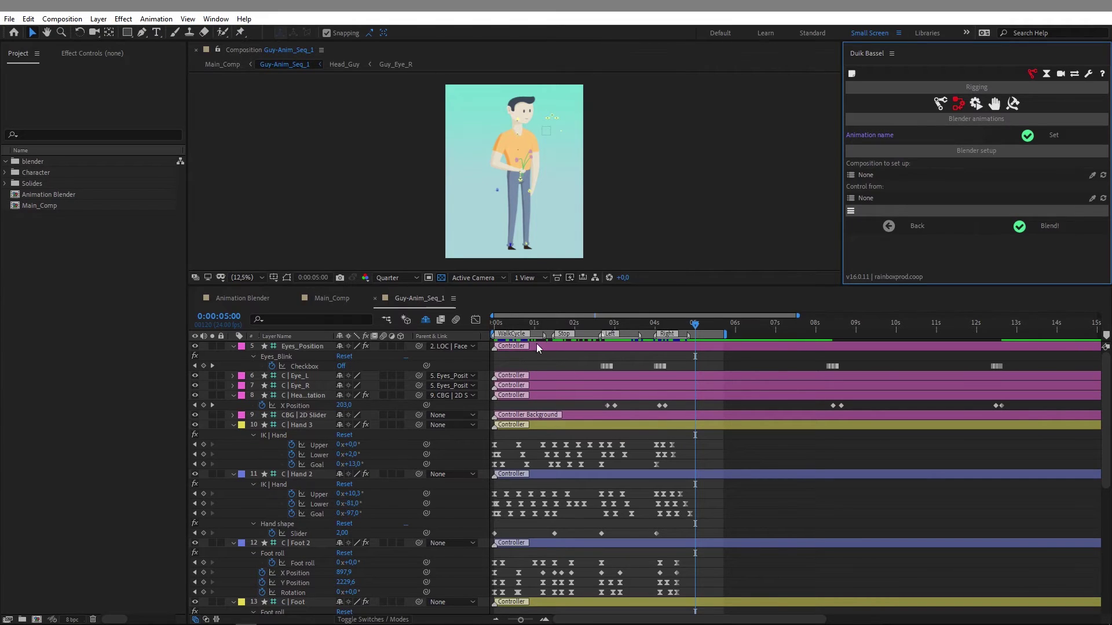
pyautogui.click(574, 323)
pyautogui.moveTo(582, 328); pyautogui.dragTo(694, 328)
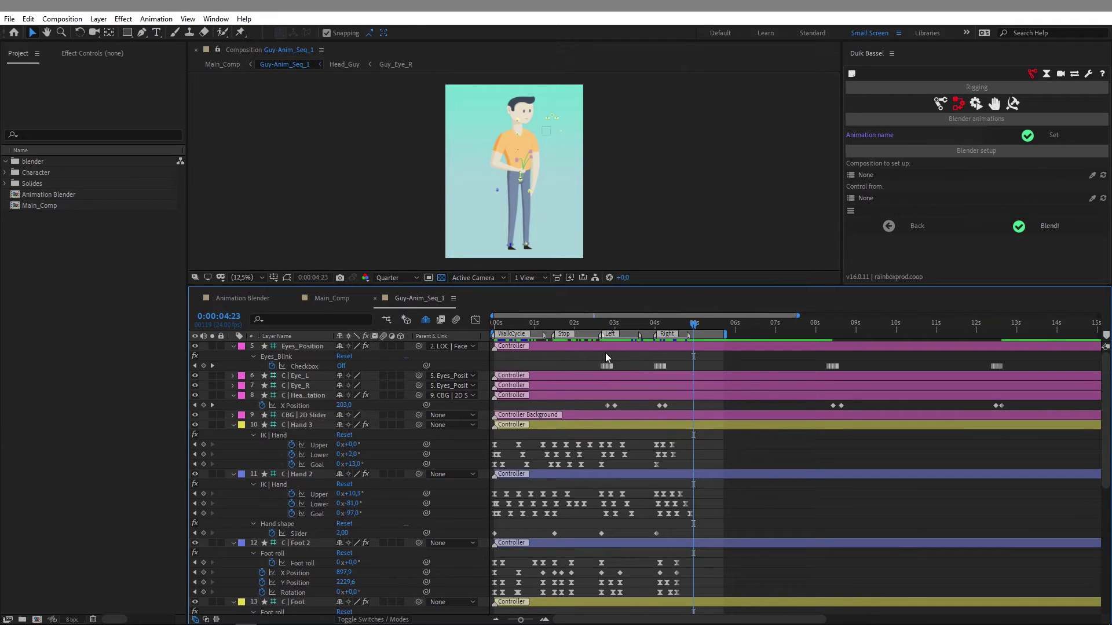
pyautogui.scroll(-9, 652, 491)
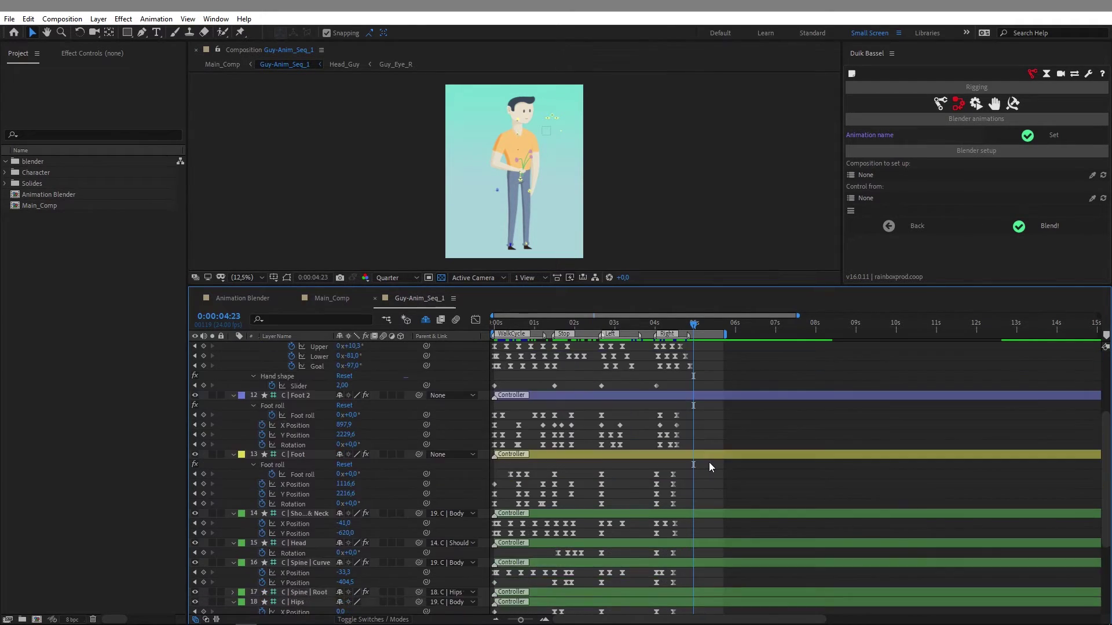
pyautogui.scroll(9, 714, 455)
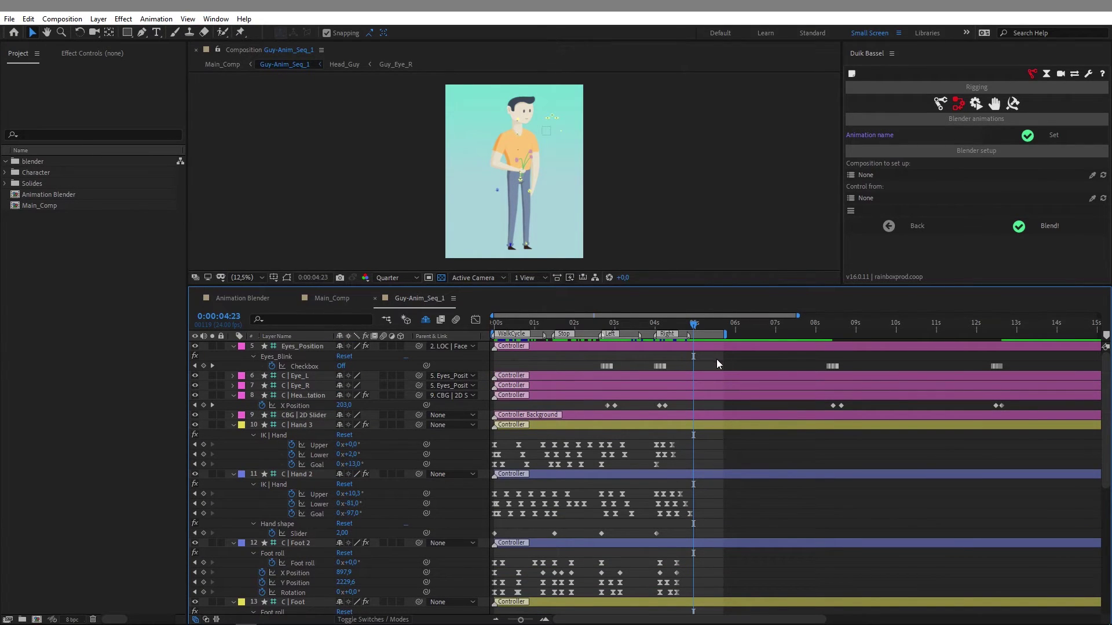
# - Examine the face controllers from Eyes_Position to CBG | 2D Slider up close in the viewer
pyautogui.click(552, 415)
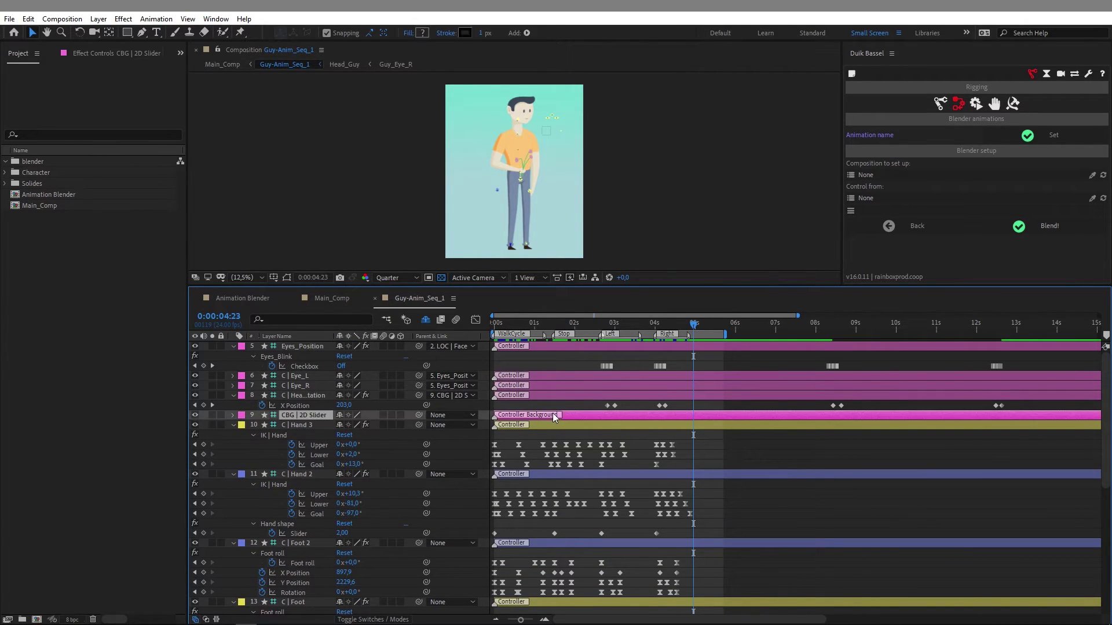
pyautogui.keyDown('shift'); pyautogui.click(561, 347); pyautogui.keyUp('shift')
pyautogui.press('.')
pyautogui.press('.')
pyautogui.press('.')
pyautogui.press('.')
pyautogui.moveTo(631, 70); pyautogui.dragTo(662, 190)
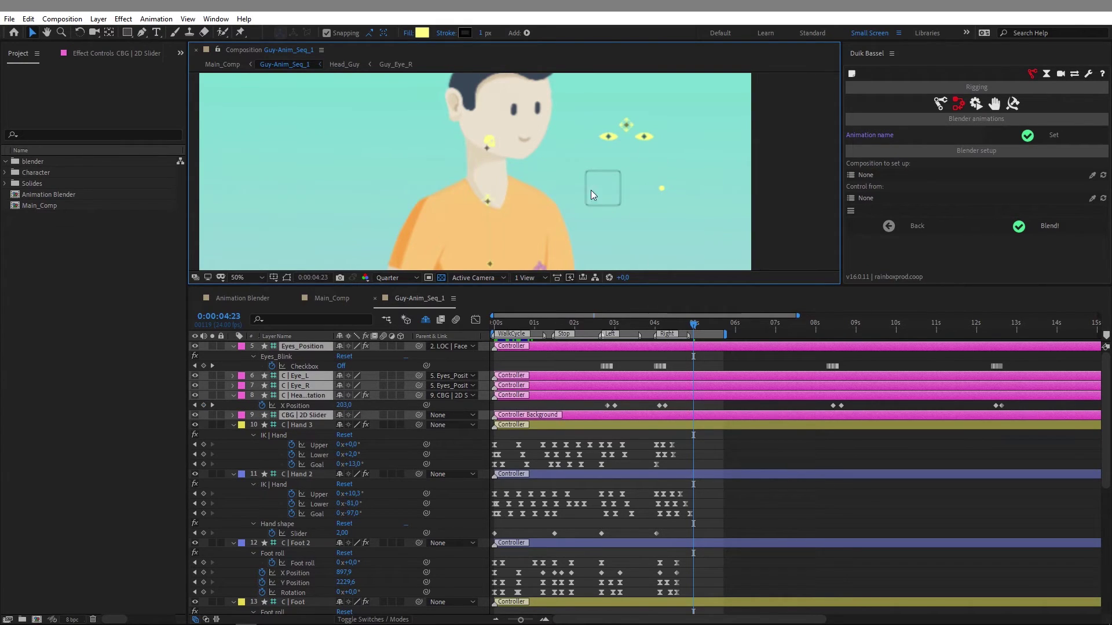
pyautogui.click(718, 363)
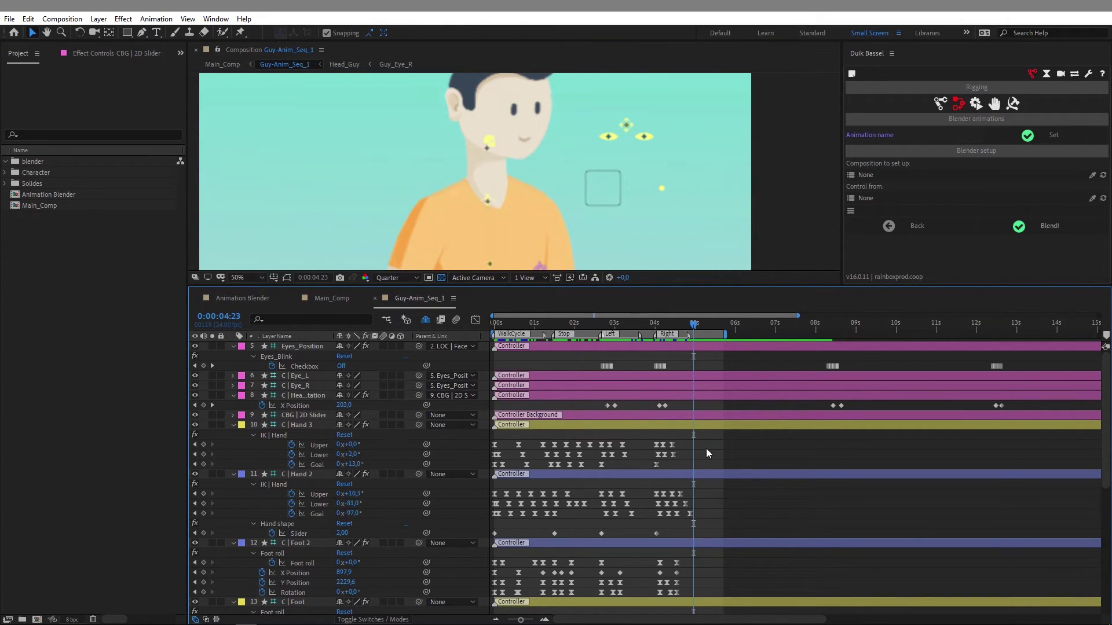
# - Limit the blender to selected properties and select the keyframed properties of the body controllers from C | Hand 3 downward
pyautogui.click(853, 210)
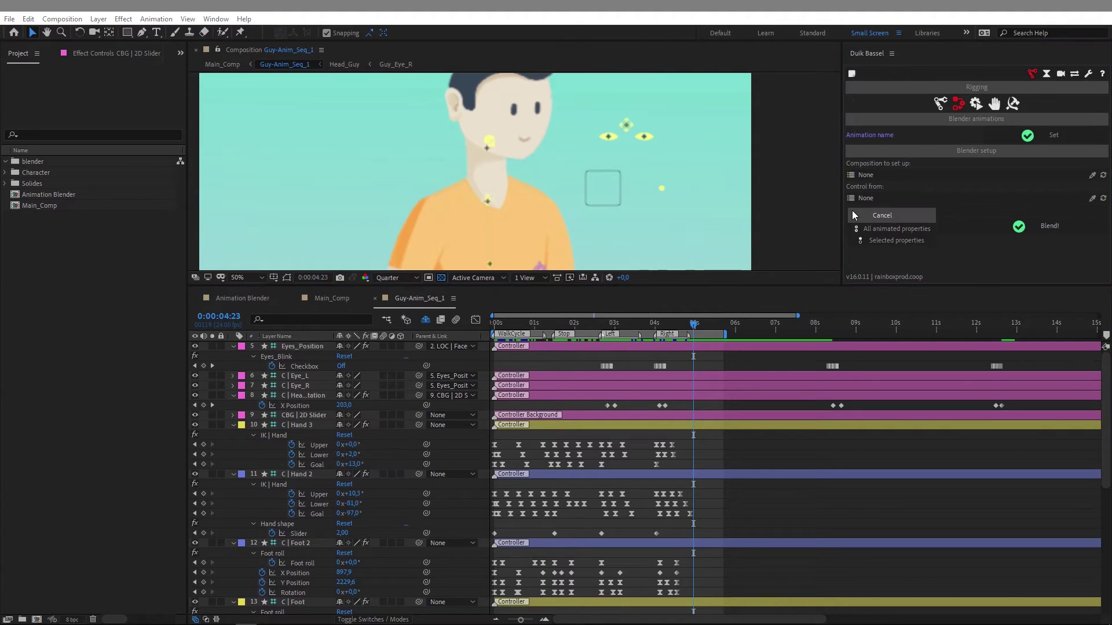
pyautogui.click(885, 239)
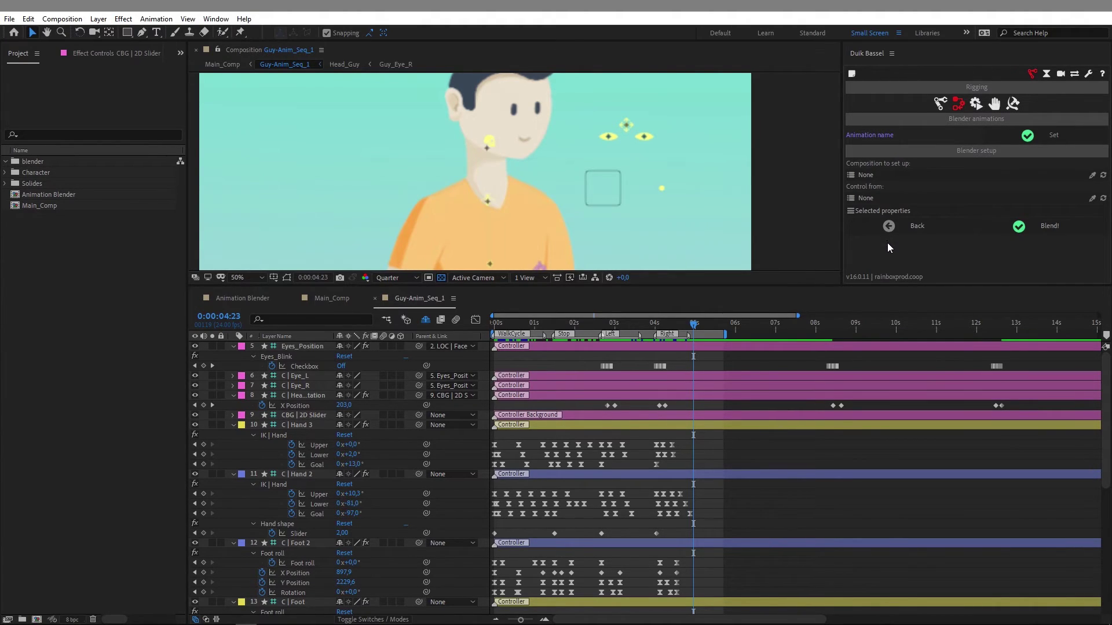
pyautogui.moveTo(746, 436); pyautogui.dragTo(359, 343)
pyautogui.scroll(5, 637, 439)
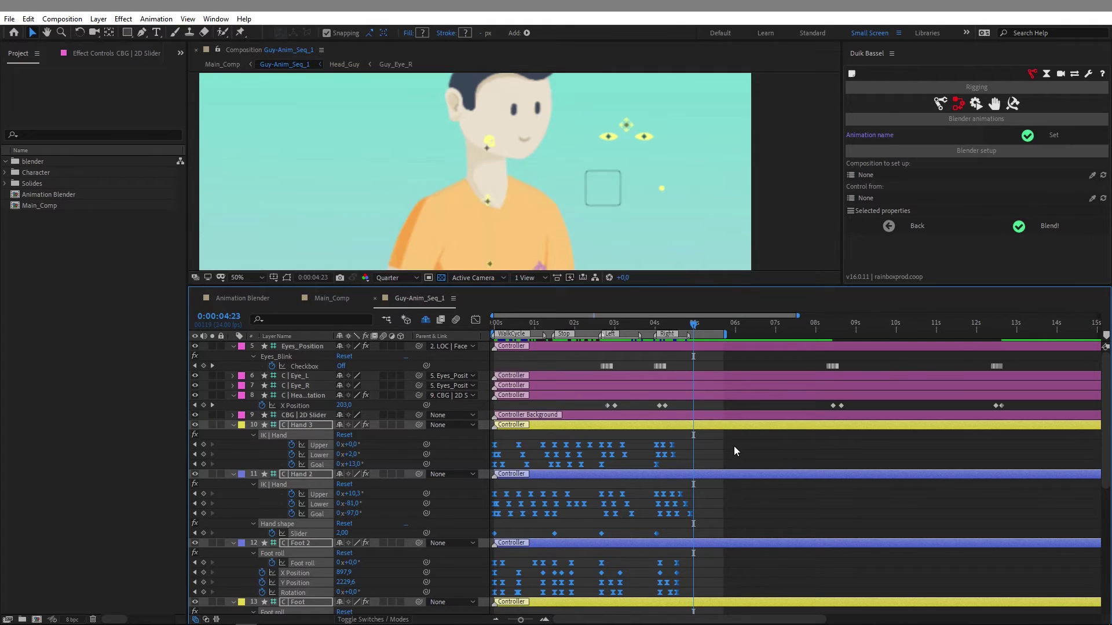
# - Blend Guy-Anim_Seq_1 as the composition to set up, controlled from Main_Comp, and preview Main_Comp
pyautogui.click(1092, 176)
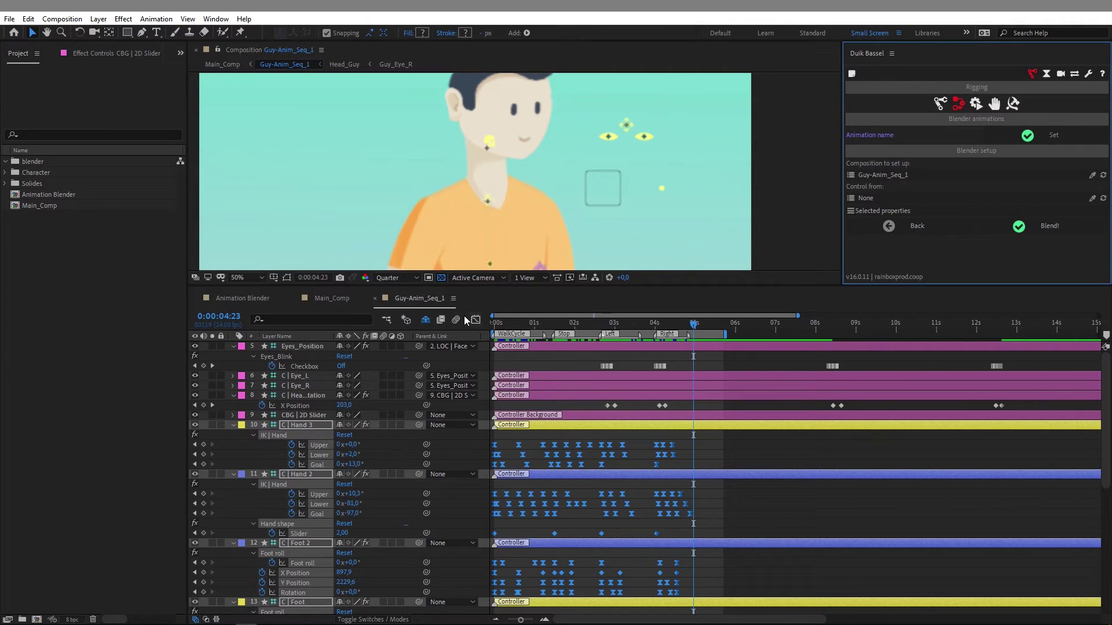
pyautogui.click(336, 299)
pyautogui.click(1093, 200)
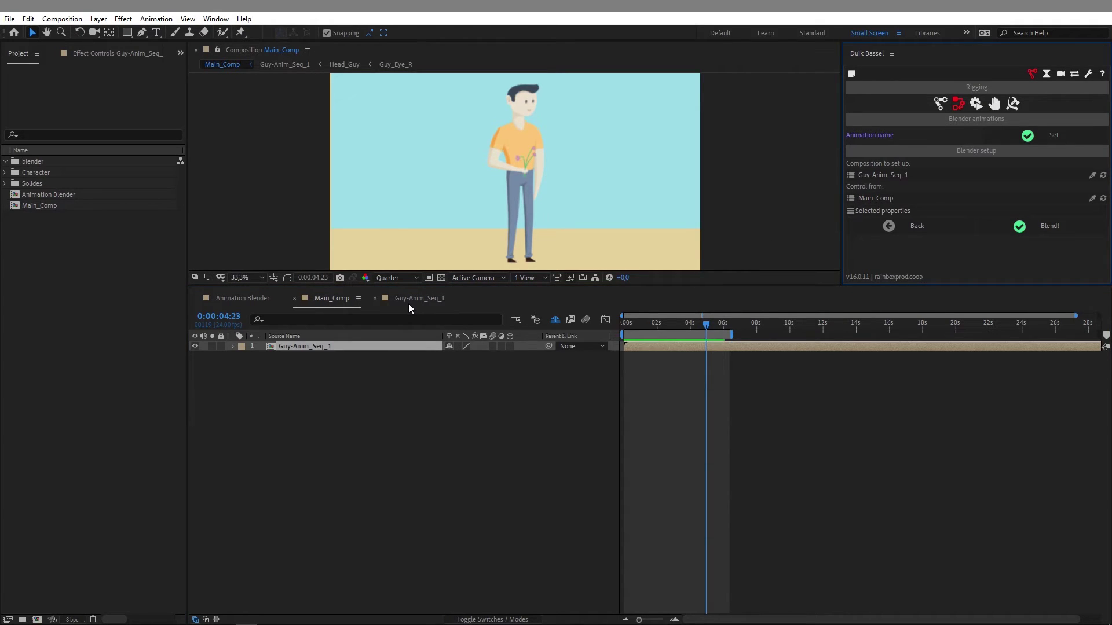
pyautogui.click(1014, 230)
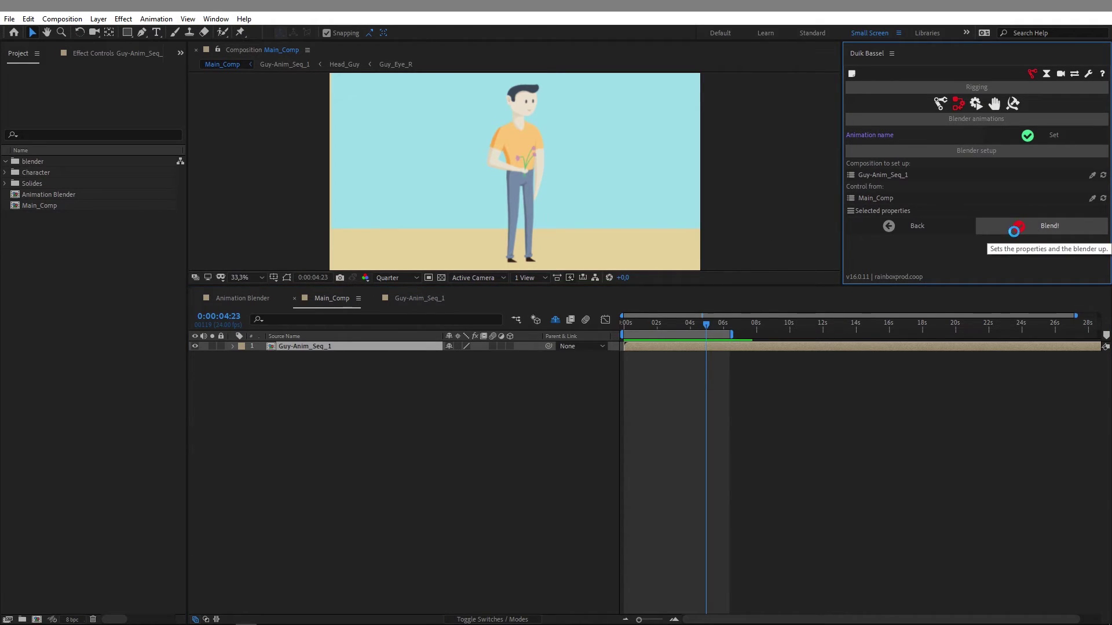
pyautogui.click(706, 328)
pyautogui.press('space')
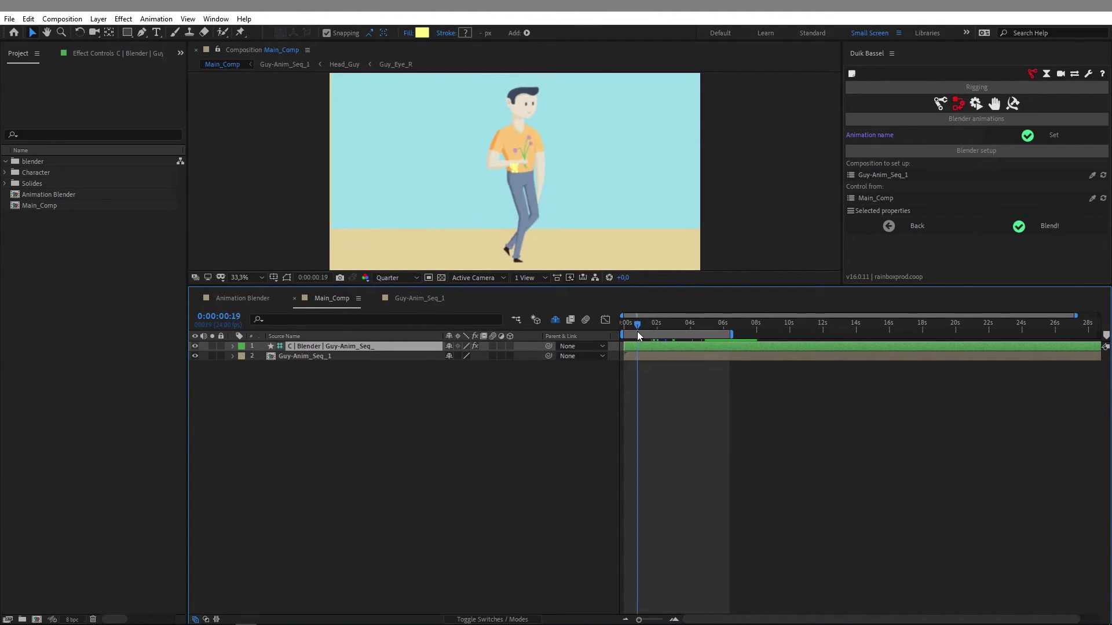
# - Check in Guy-Anim_Seq_1 which controller properties are driven by the blender's expressions
pyautogui.click(423, 298)
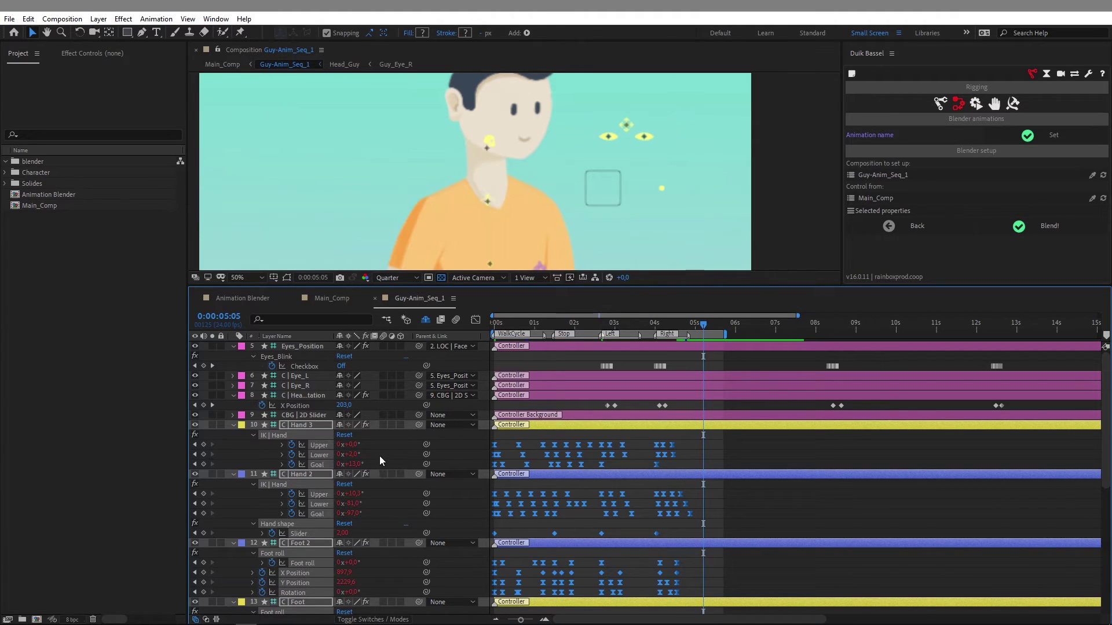
pyautogui.scroll(-2, 360, 457)
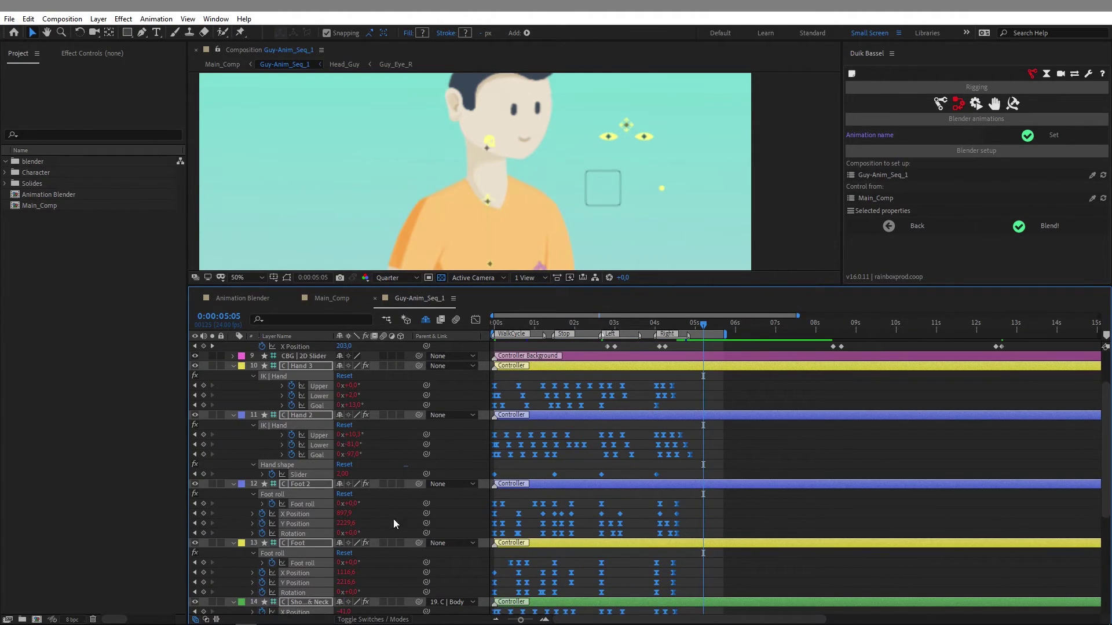
pyautogui.scroll(-5, 391, 521)
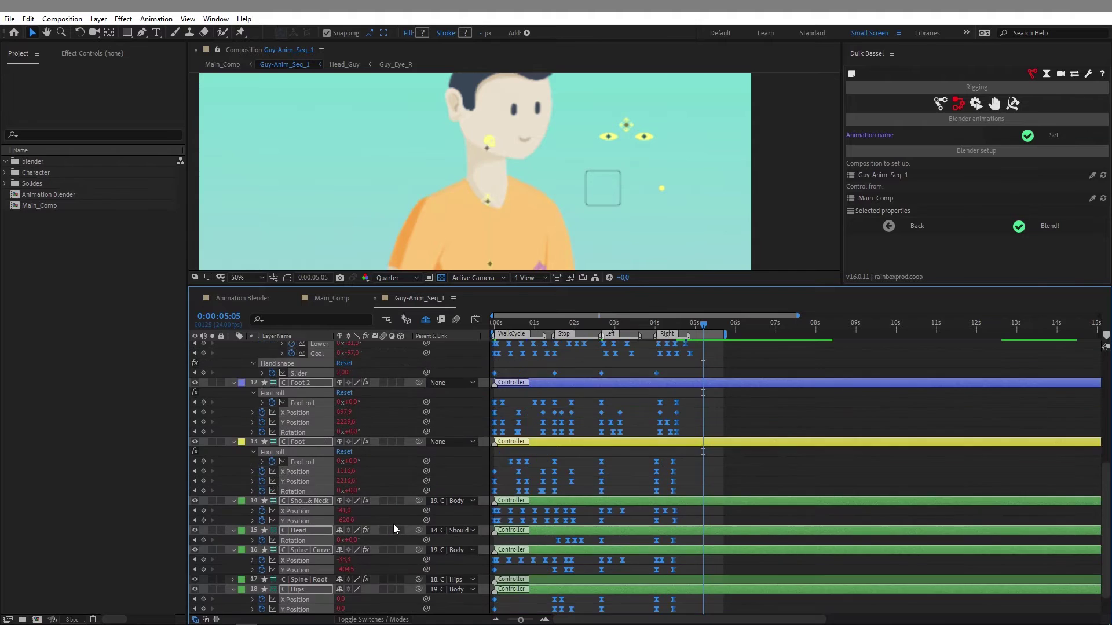
pyautogui.scroll(7, 393, 524)
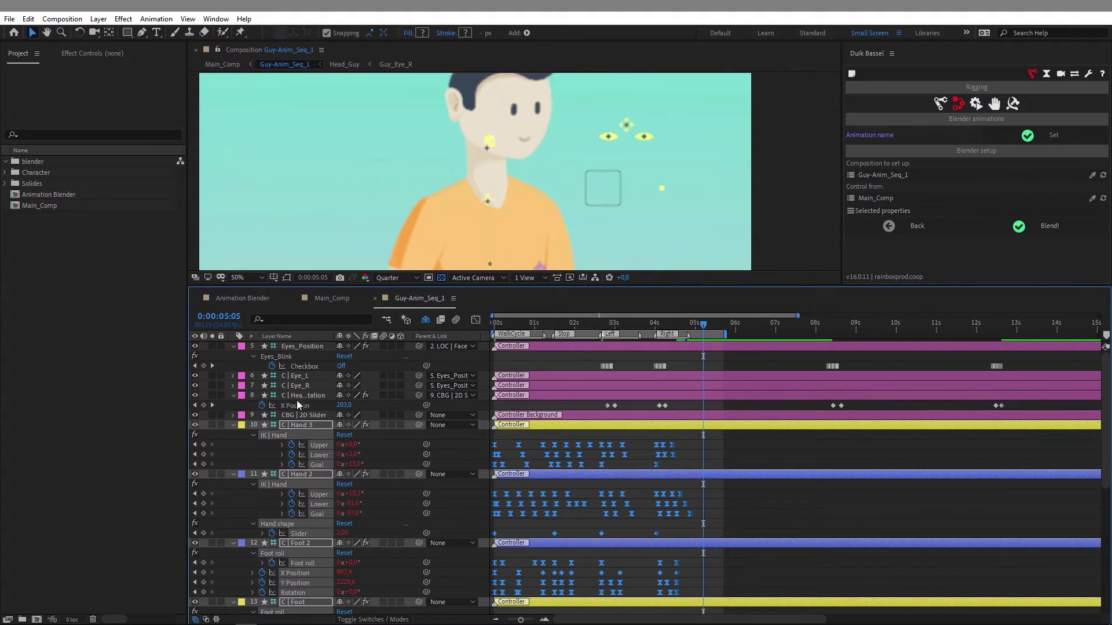
pyautogui.click(688, 363)
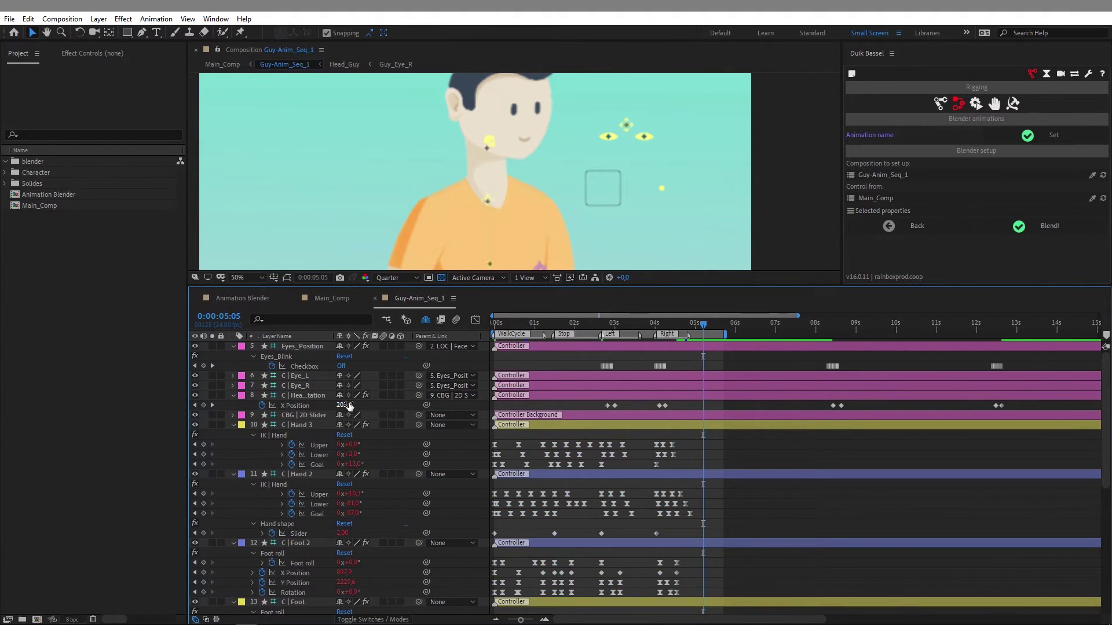
# - Try changing the head rotation controller's X Position at 0:00:05:05, then undo the change
pyautogui.moveTo(347, 407)
pyautogui.mouseDown()
pyautogui.moveTo(263, 406)
pyautogui.moveTo(362, 405)
pyautogui.mouseUp()
pyautogui.moveTo(230, 415); pyautogui.dragTo(312, 417)
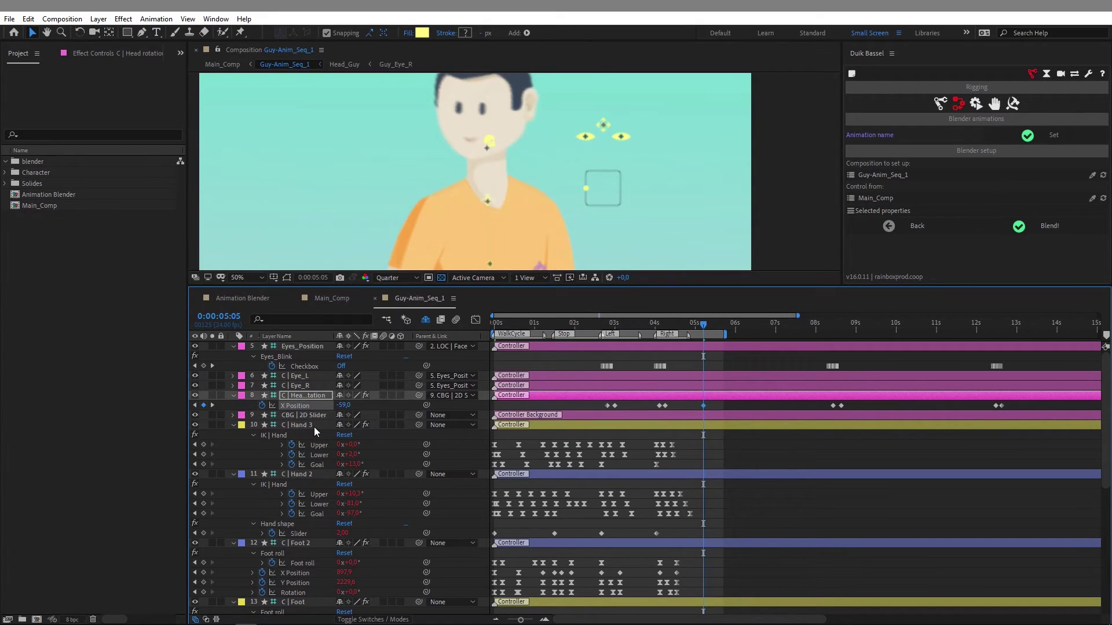
pyautogui.hotkey('ctrl', 'z')
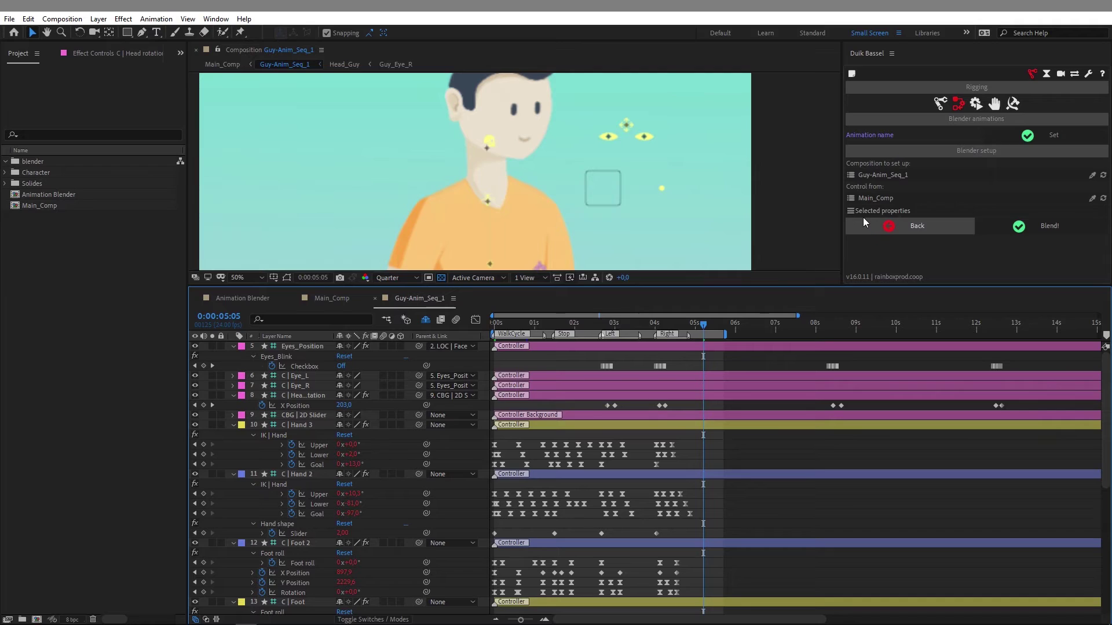
pyautogui.click(864, 214)
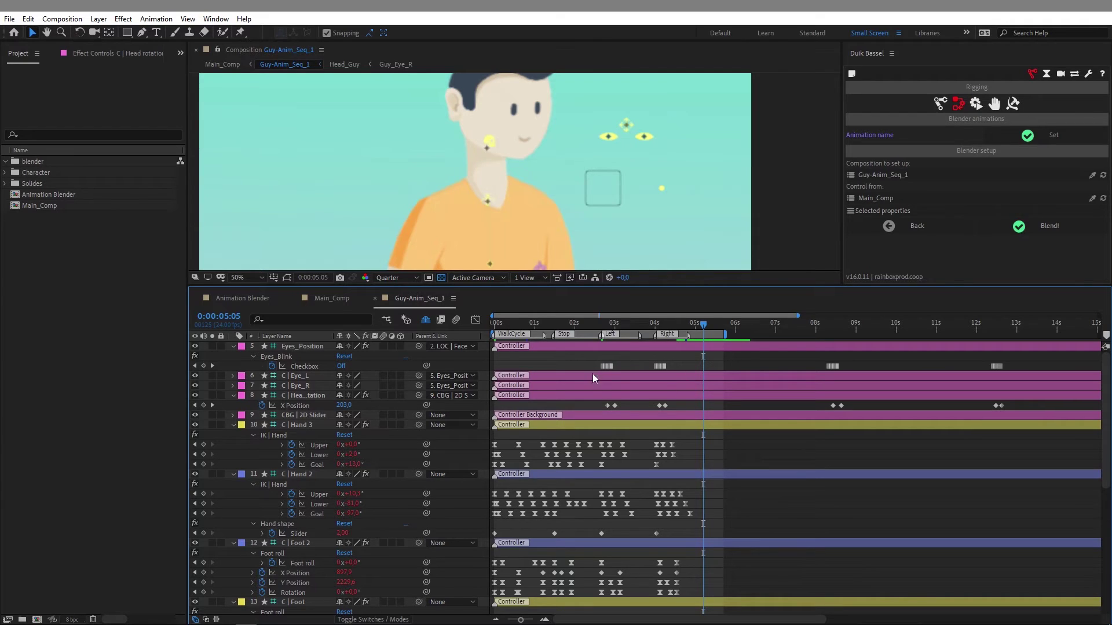
# - In Main_Comp, open Duik's Animation blender tool and set the WalkCycle animation on the blender controller at 0:00:00:00
pyautogui.click(336, 300)
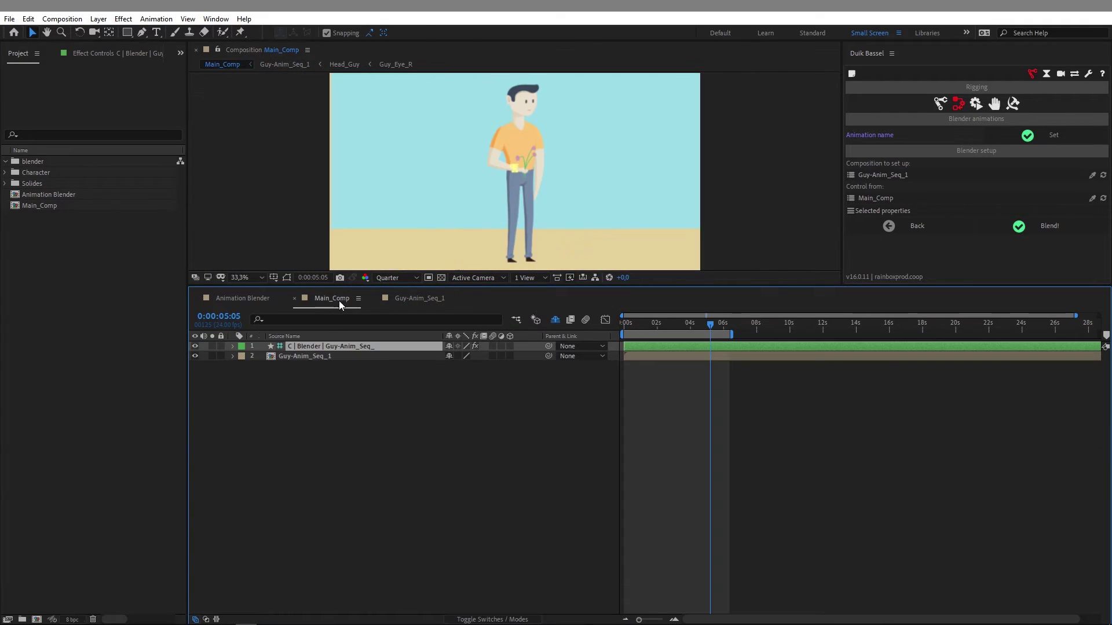
pyautogui.moveTo(655, 327); pyautogui.dragTo(577, 328)
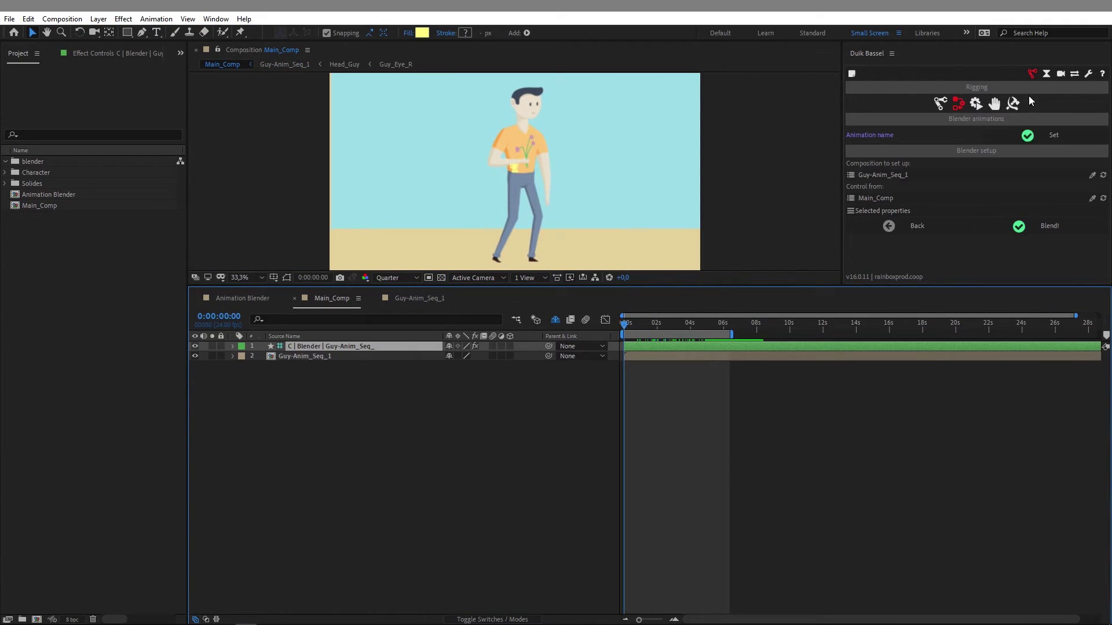
pyautogui.click(1047, 75)
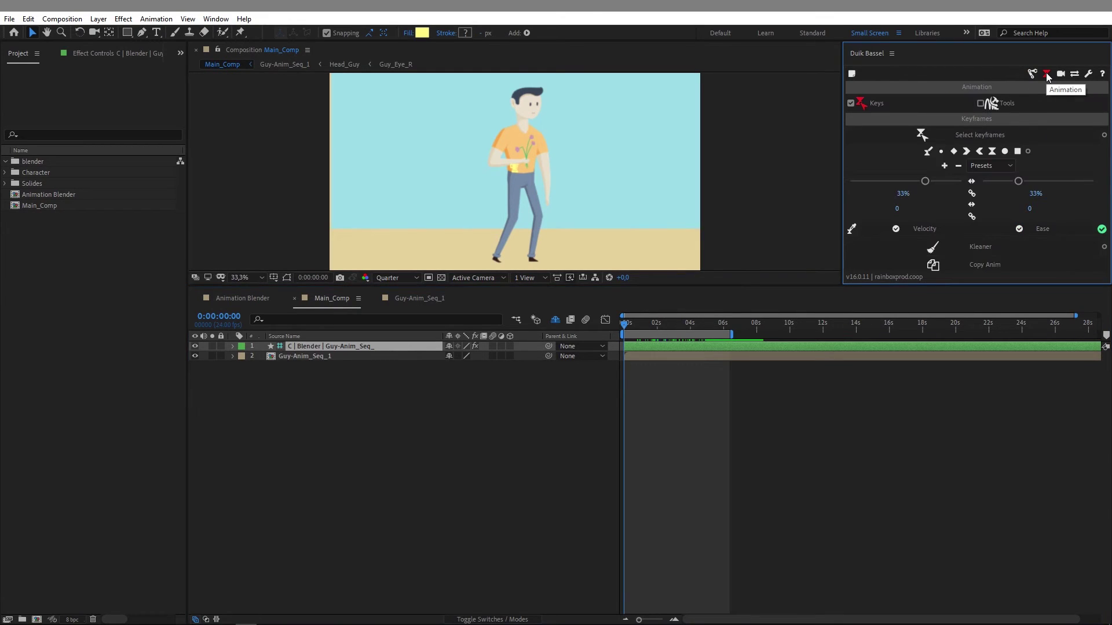
pyautogui.click(1007, 105)
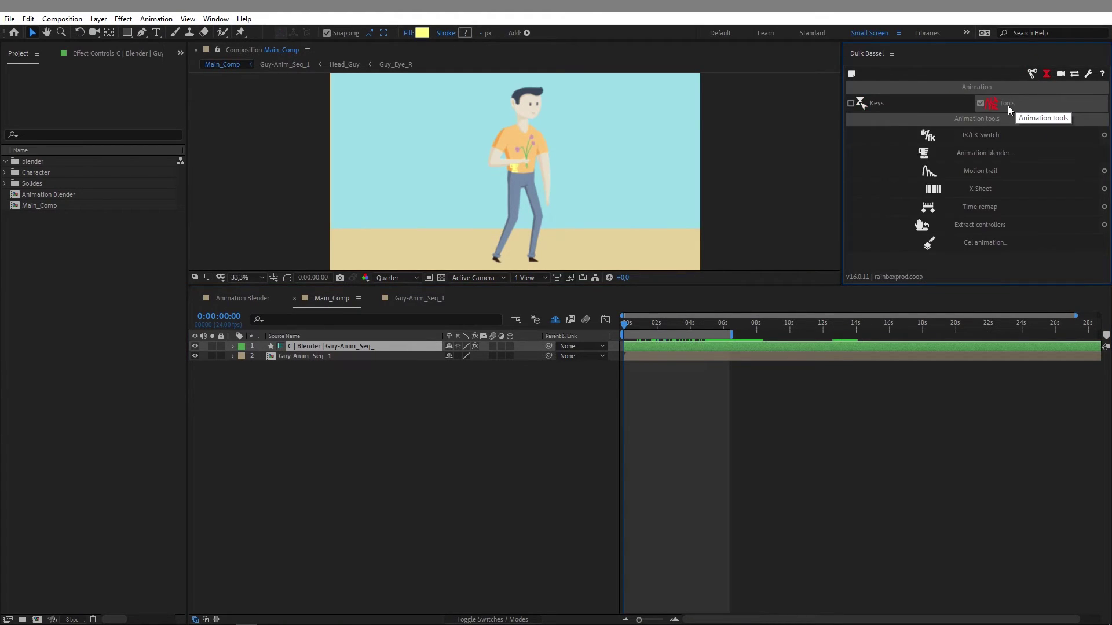
pyautogui.click(976, 154)
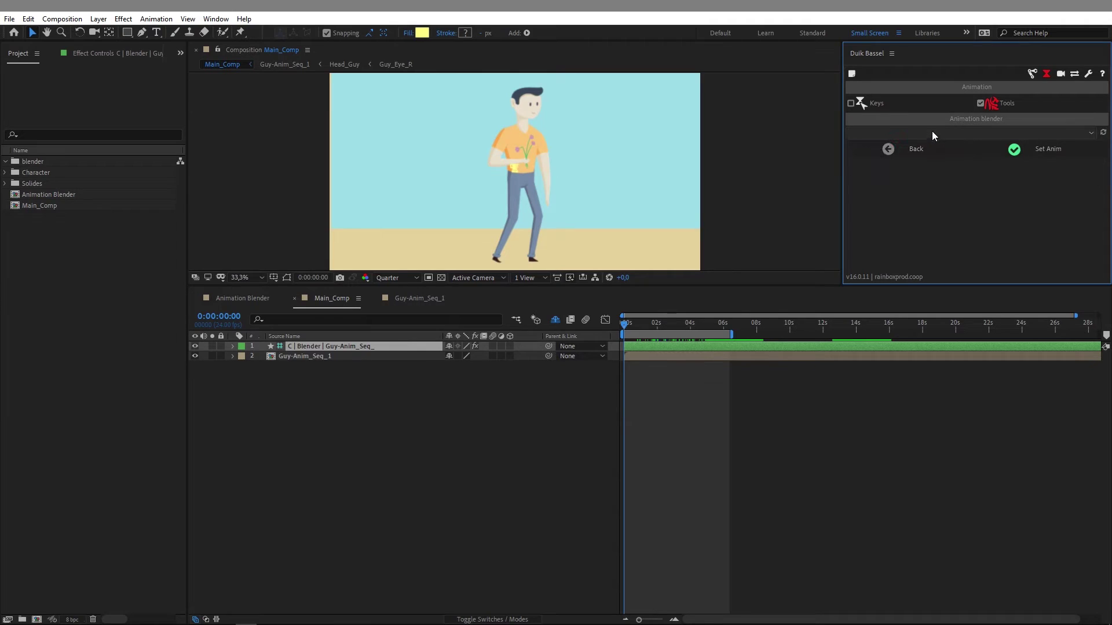
pyautogui.click(932, 134)
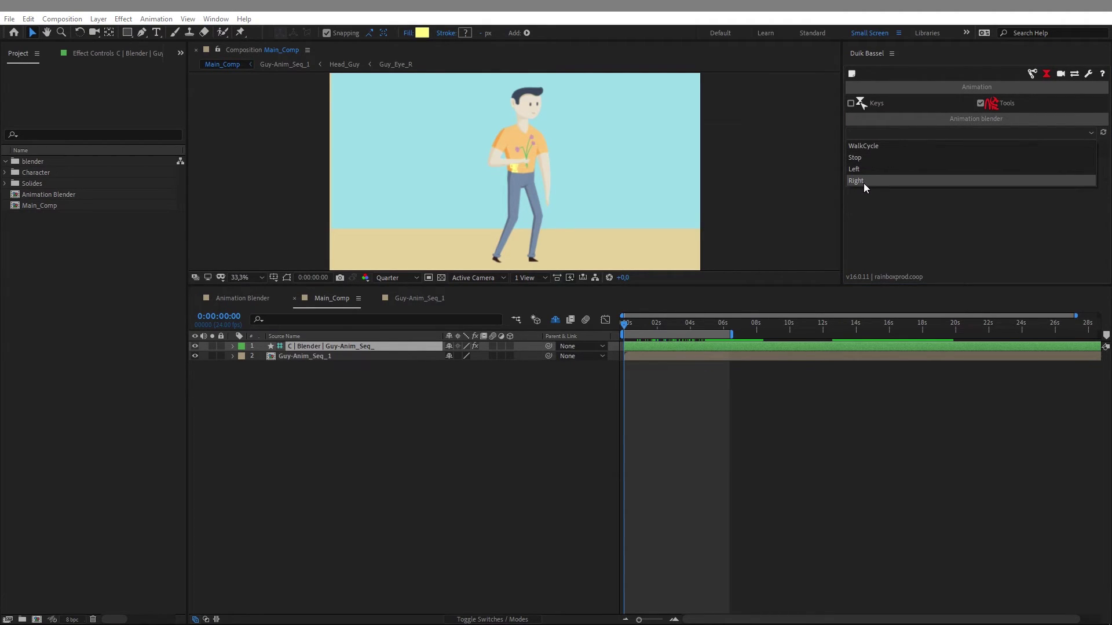
pyautogui.click(870, 147)
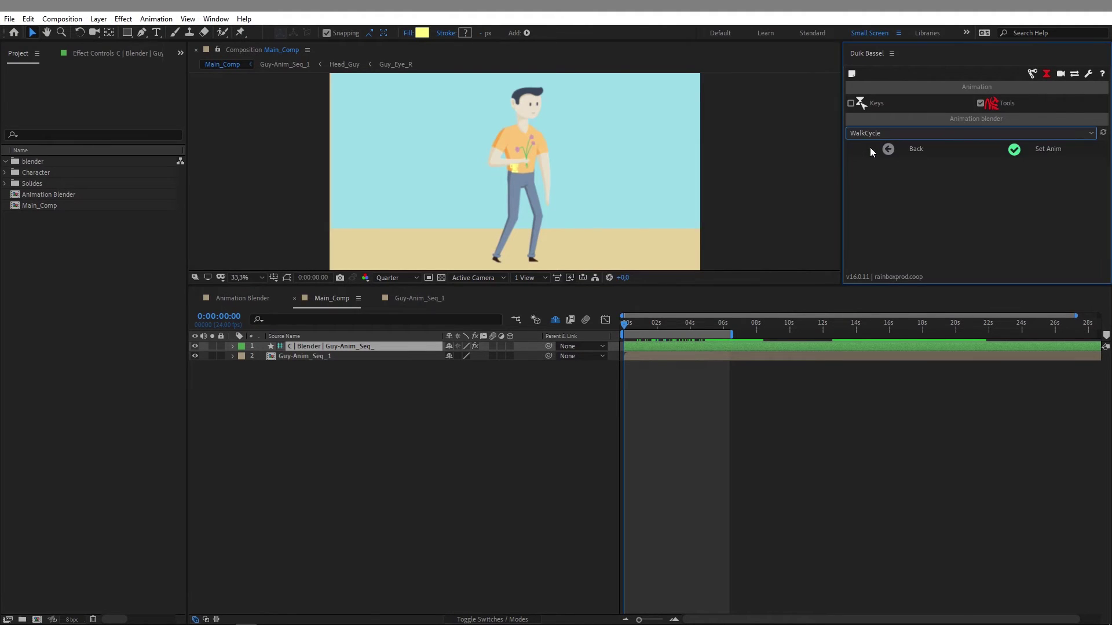
pyautogui.click(1023, 149)
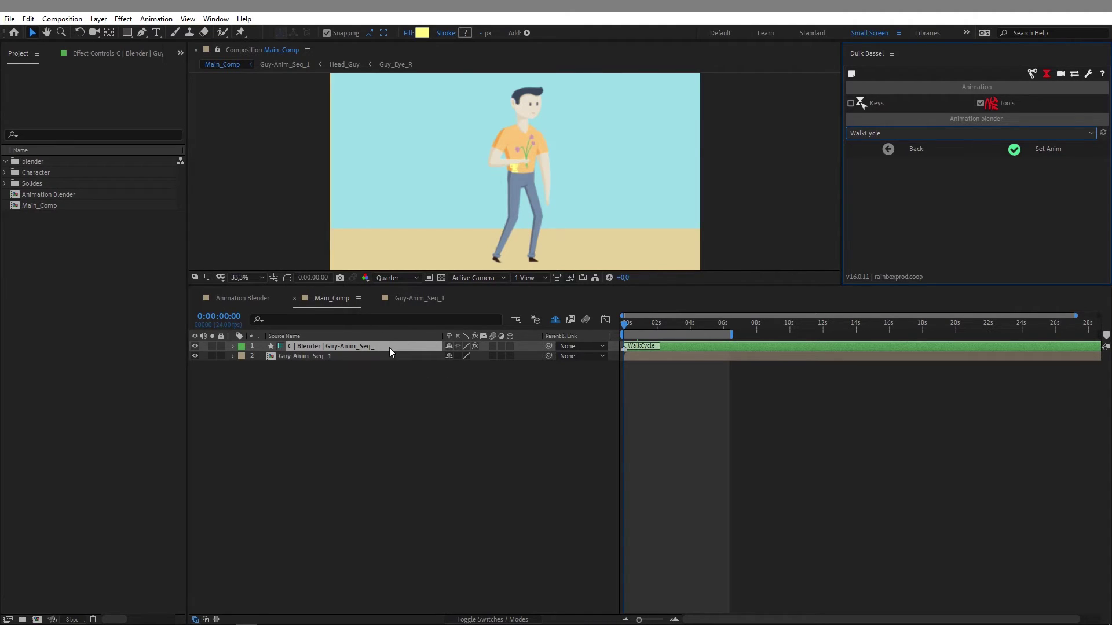
# - Turn on Loop in the blender controller's Animation Blender effect and preview the walk in Main_Comp
pyautogui.click(115, 56)
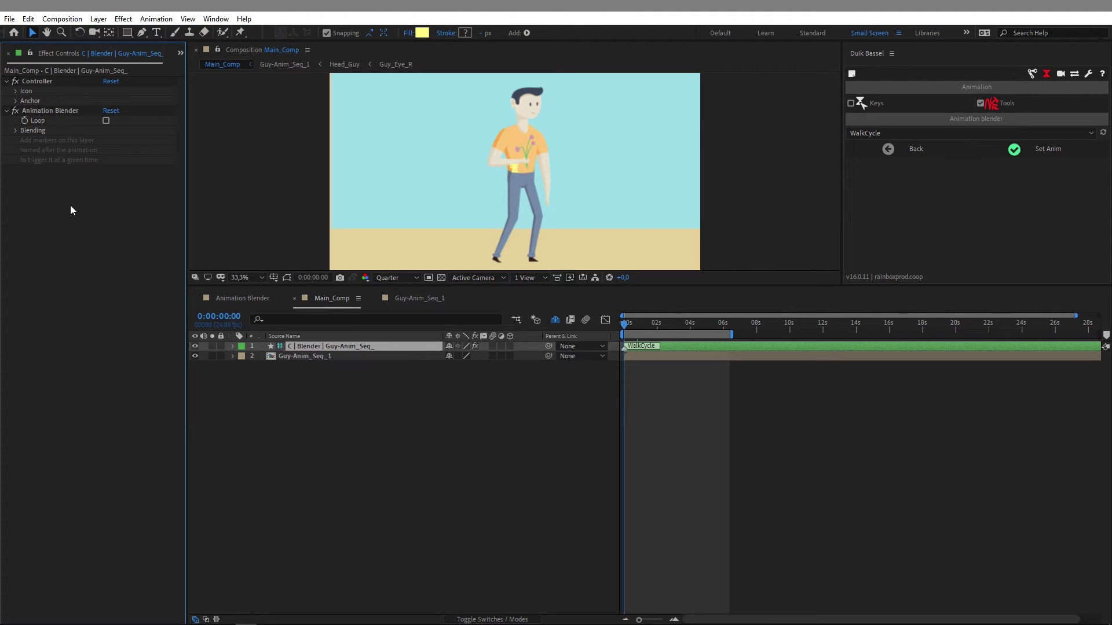
pyautogui.click(106, 121)
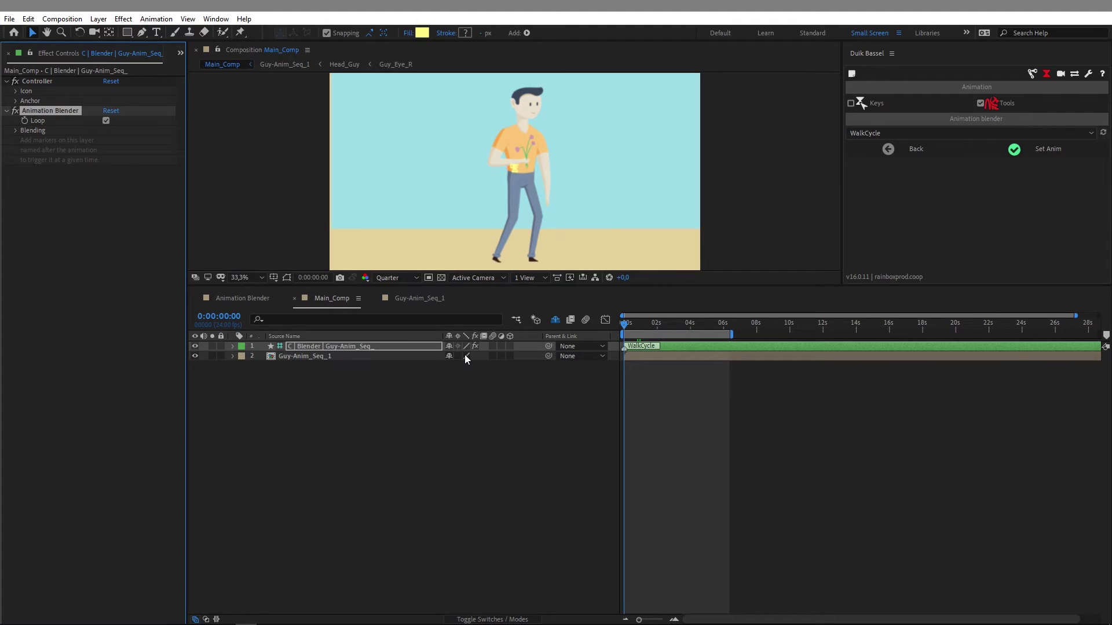
pyautogui.press('space')
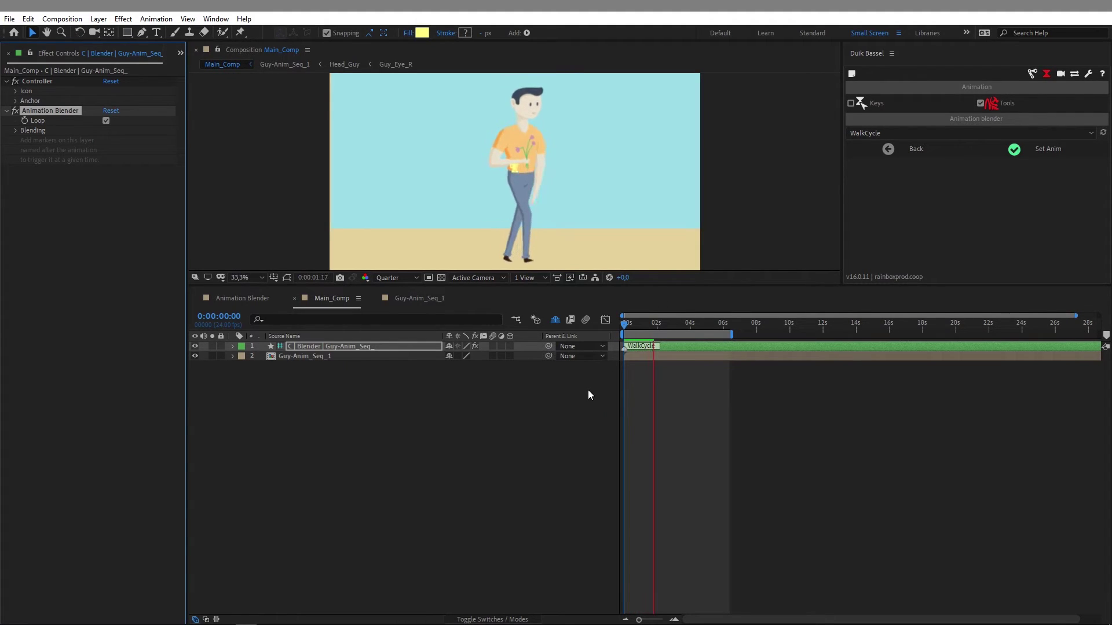
pyautogui.click(697, 354)
pyautogui.press('space')
pyautogui.press('space')
pyautogui.press('space')
# - In Guy-Anim_Seq_1, keyframe the head rotation controller's X Position at 0:00:00:23 and turn the head the other way a few frames on
pyautogui.click(638, 328)
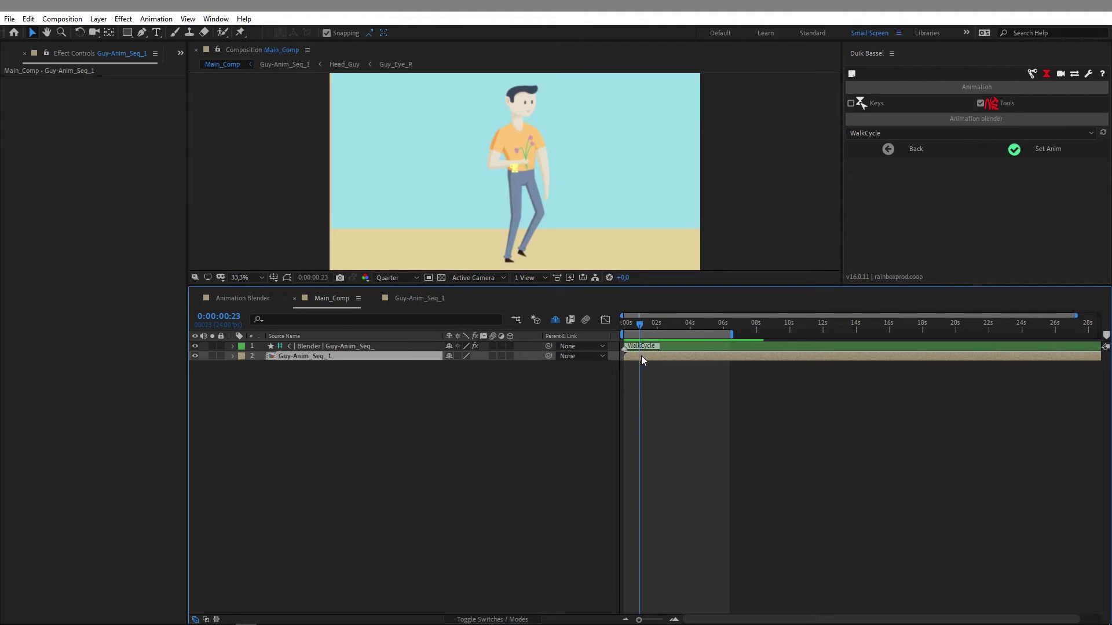
pyautogui.doubleClick(360, 356)
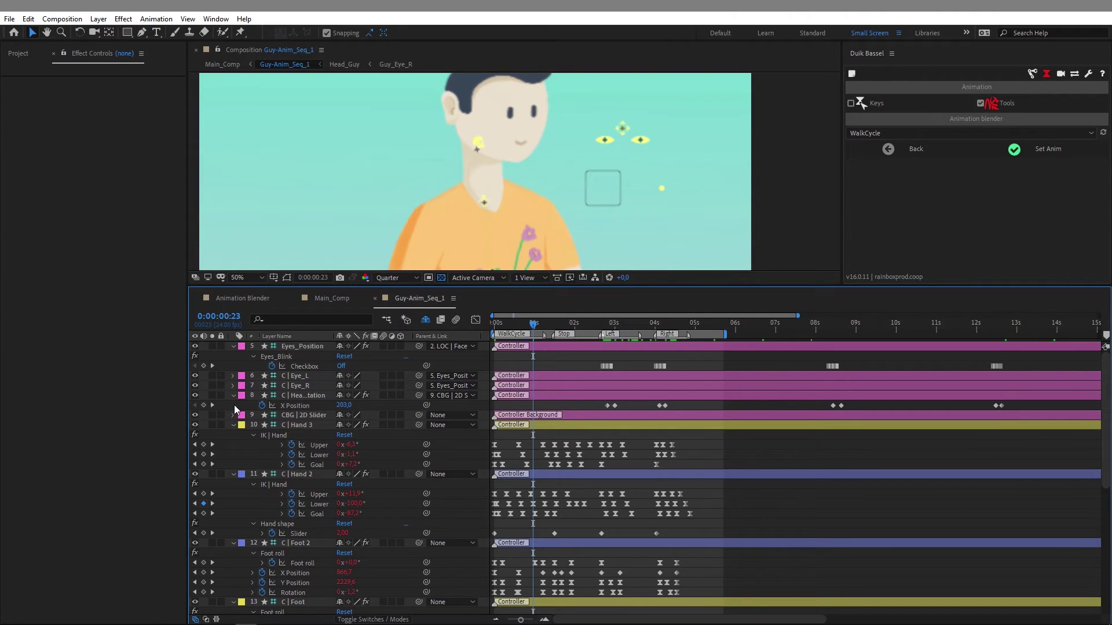
pyautogui.click(203, 405)
pyautogui.press('space')
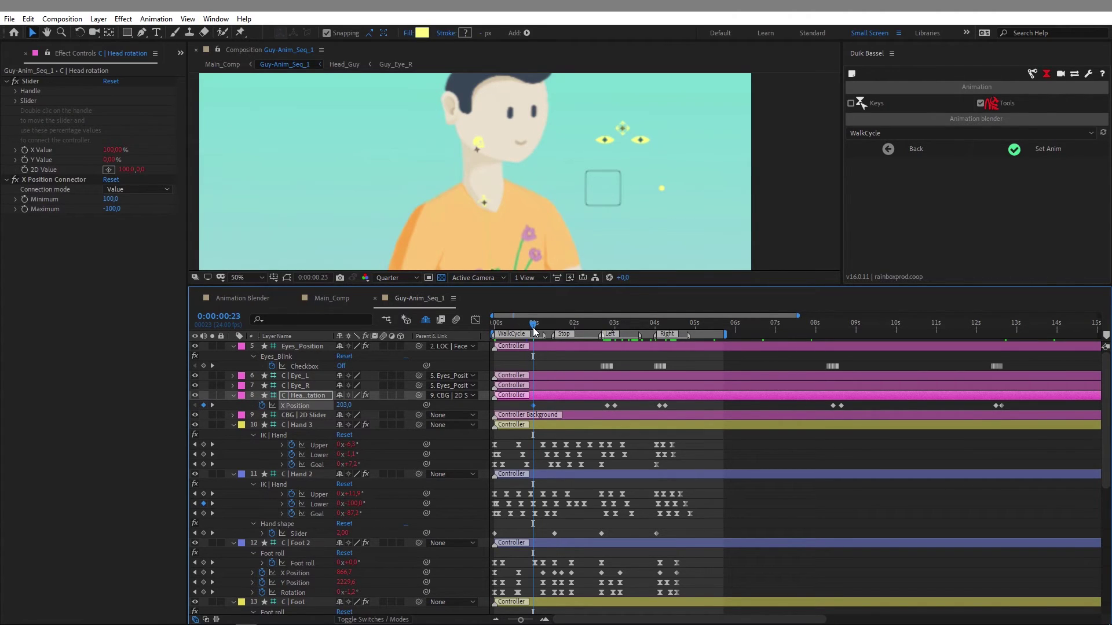
pyautogui.moveTo(661, 191); pyautogui.dragTo(566, 193)
pyautogui.moveTo(539, 328); pyautogui.dragTo(561, 331)
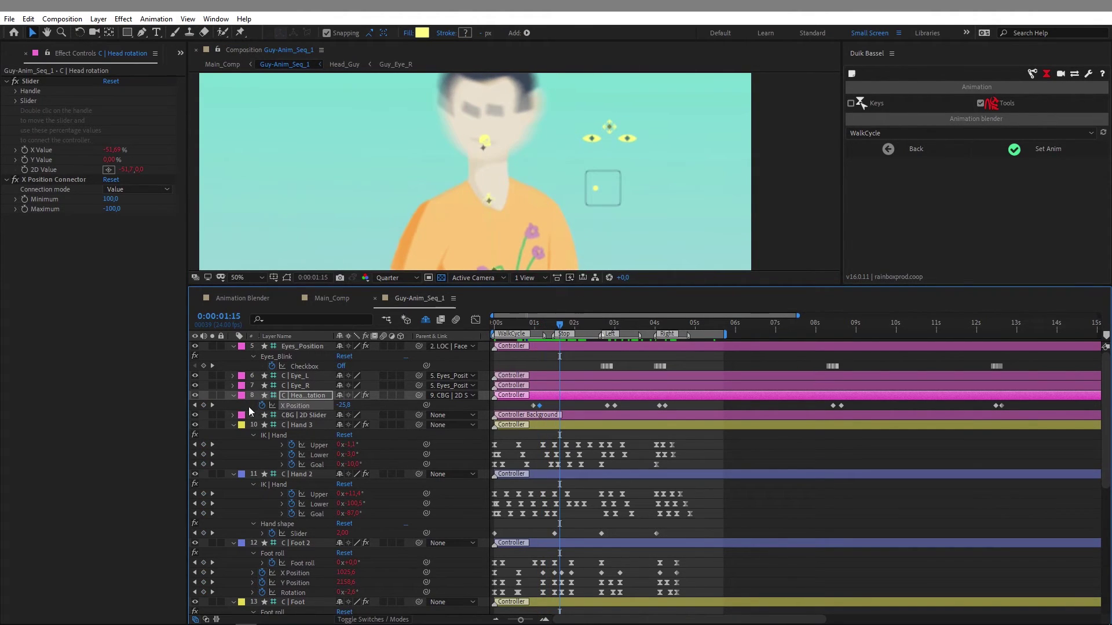
# - Paste copies of the turned and original head rotation keyframes at 0:00:01:15 and 0:00:01:19, and preview Main_Comp
pyautogui.hotkey('ctrl', 'v')
pyautogui.moveTo(560, 326); pyautogui.dragTo(564, 334)
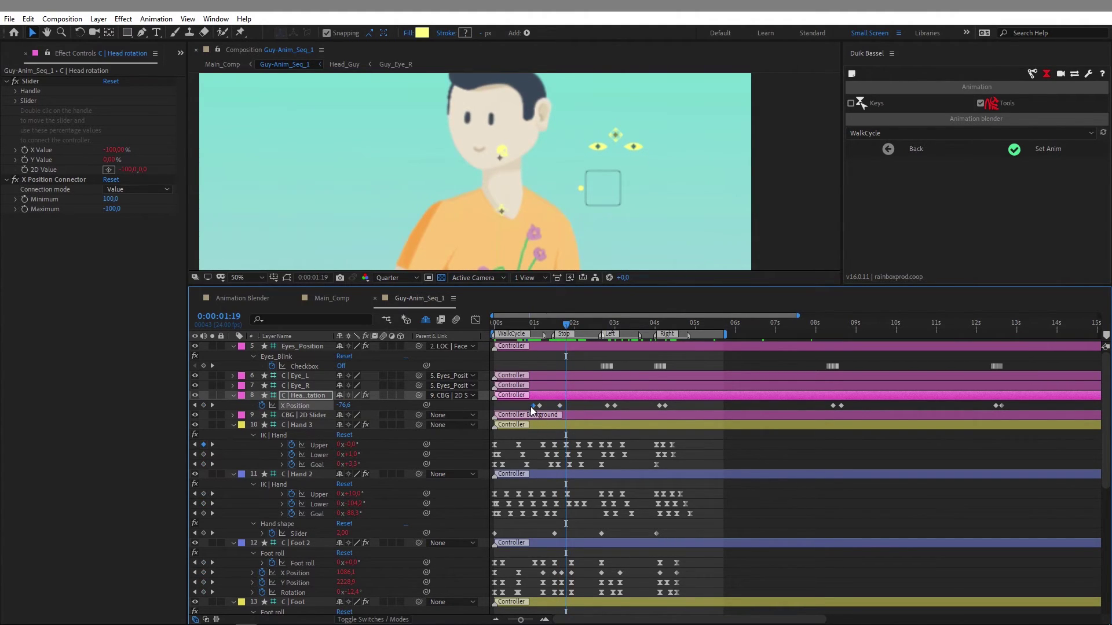
pyautogui.hotkey('ctrl', 'v')
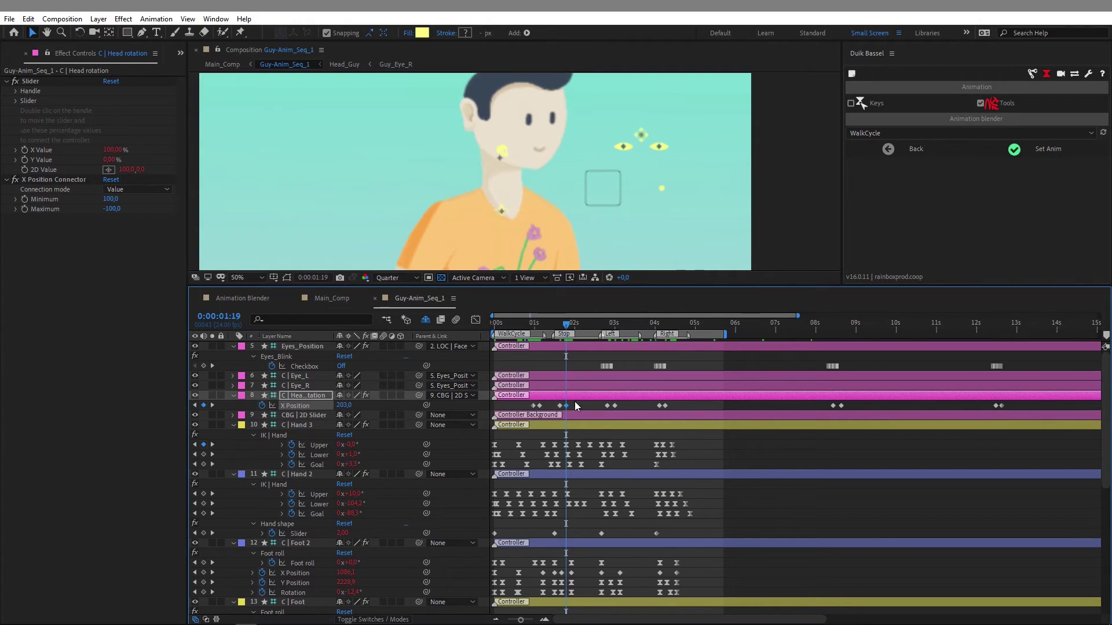
pyautogui.click(577, 405)
pyautogui.click(319, 297)
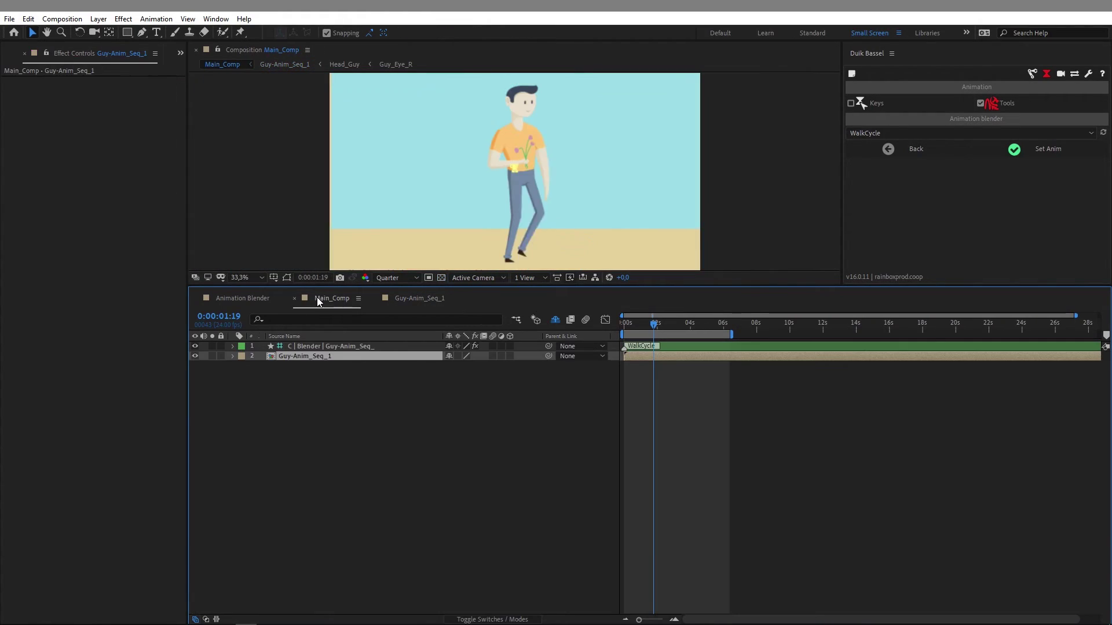
pyautogui.press('space')
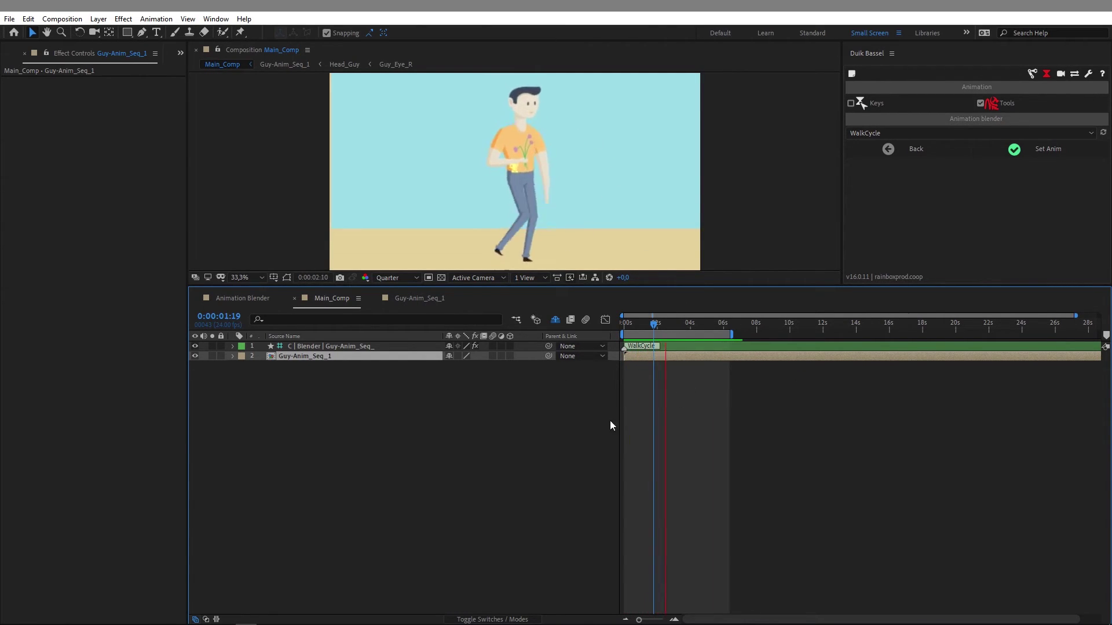
# - Set the Stop animation on the blender controller at 0:00:04:02 in Main_Comp
pyautogui.moveTo(699, 324)
pyautogui.mouseDown()
pyautogui.moveTo(681, 328)
pyautogui.moveTo(691, 330)
pyautogui.mouseUp()
pyautogui.click(701, 346)
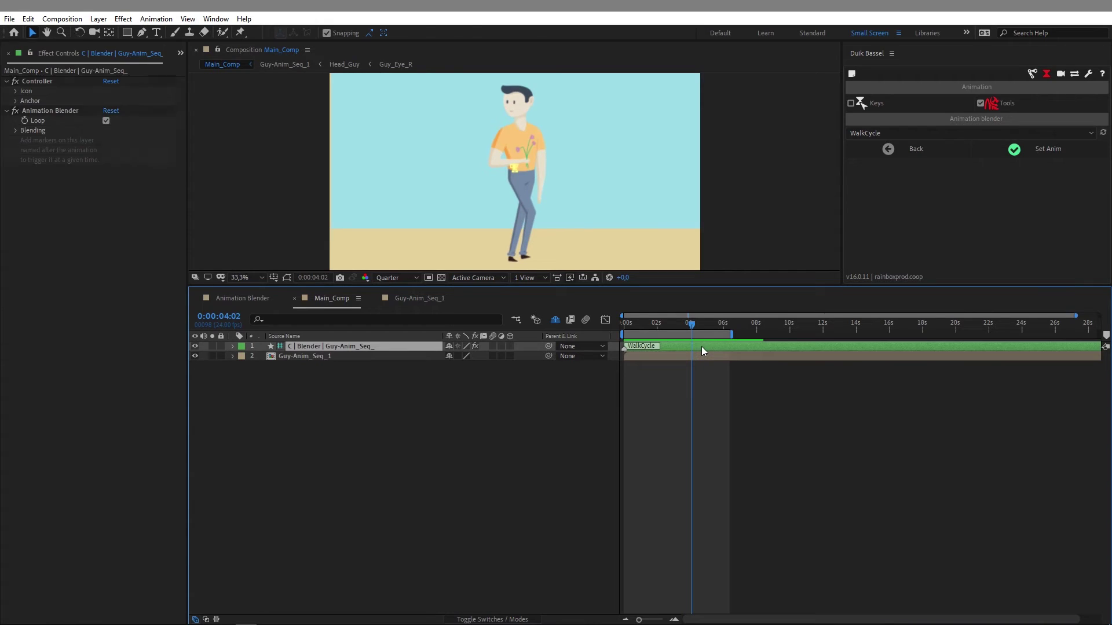
pyautogui.click(901, 134)
pyautogui.click(872, 164)
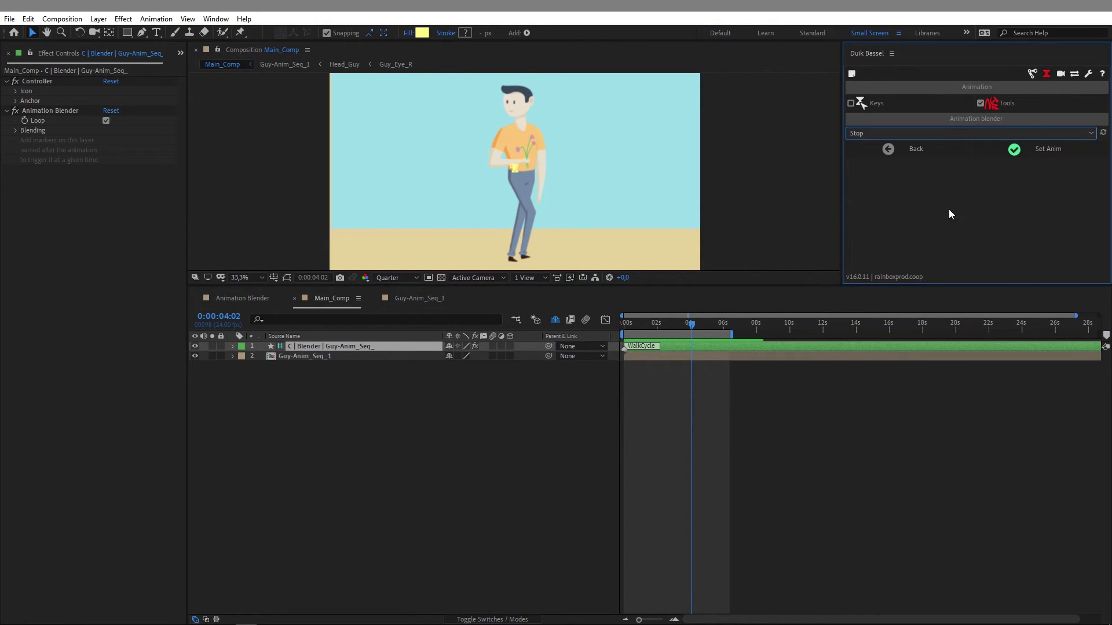
pyautogui.click(1019, 152)
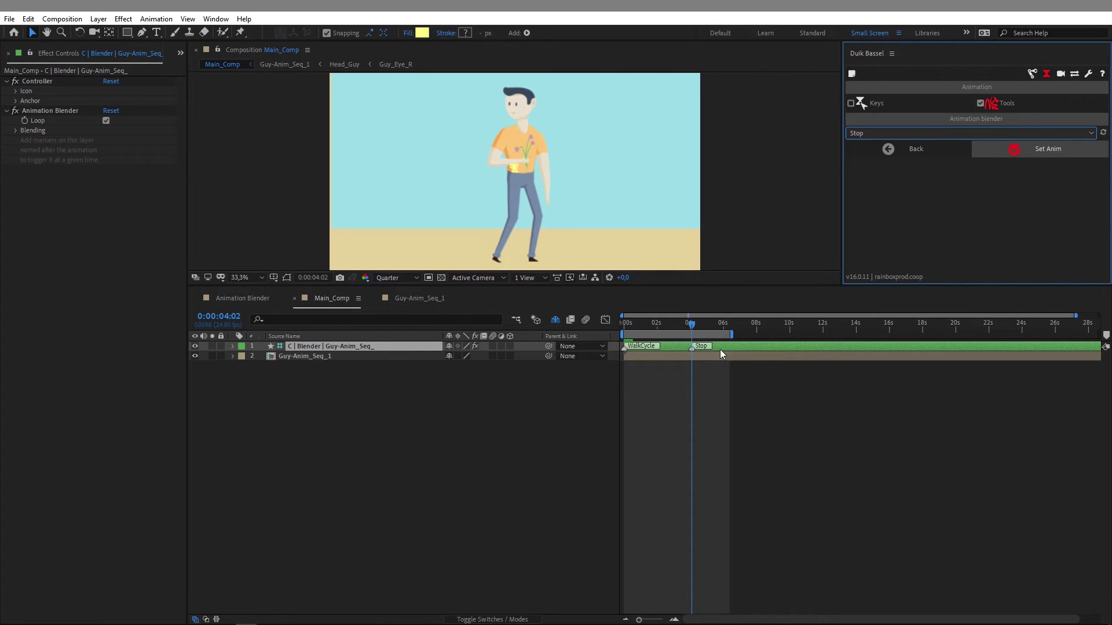
# - Extend the end of Main_Comp's work area to about 10 s and preview the transition from walking to stopping
pyautogui.moveTo(731, 334); pyautogui.dragTo(795, 335)
pyautogui.press('space')
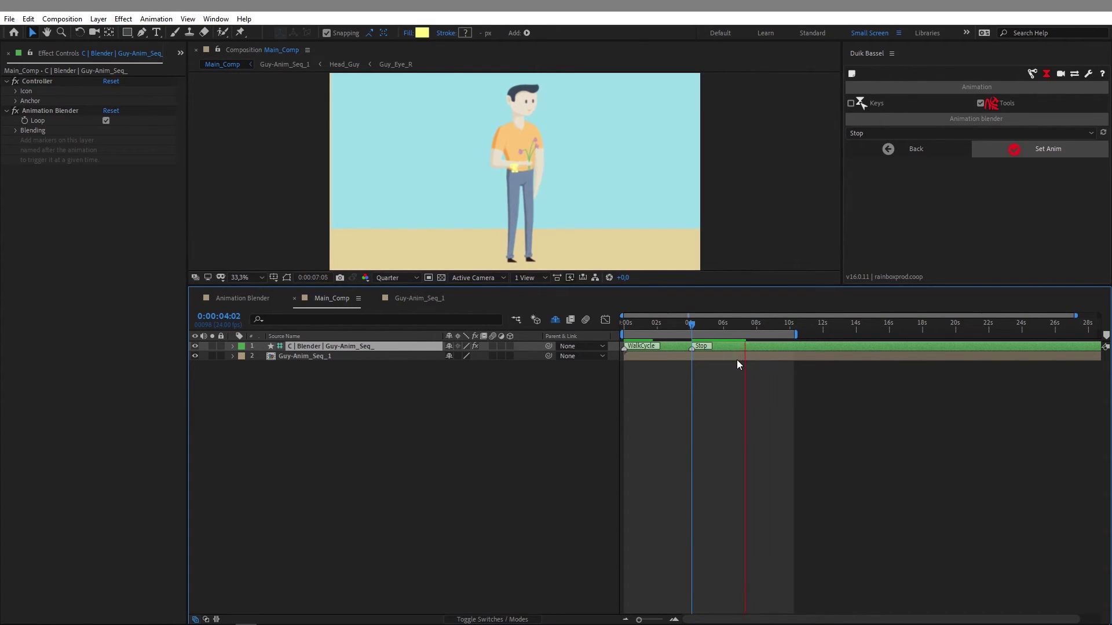
pyautogui.press('space')
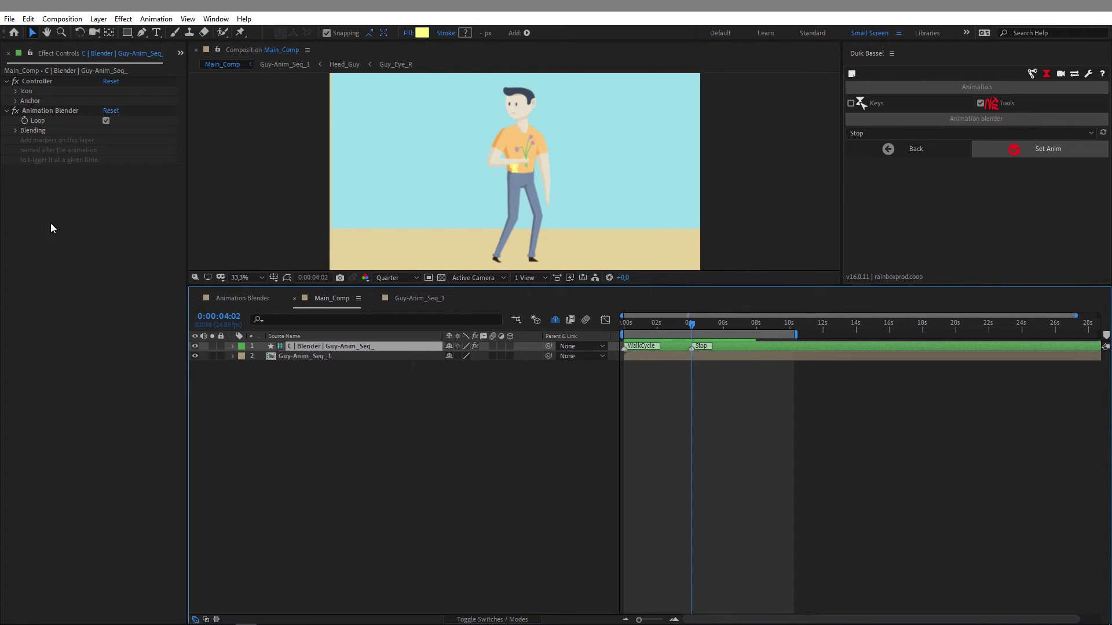
# - Keyframe the Animation Blender's Loop to Off at 0:00:04:02 and On at 0:00:00:00, and preview the result
pyautogui.click(25, 121)
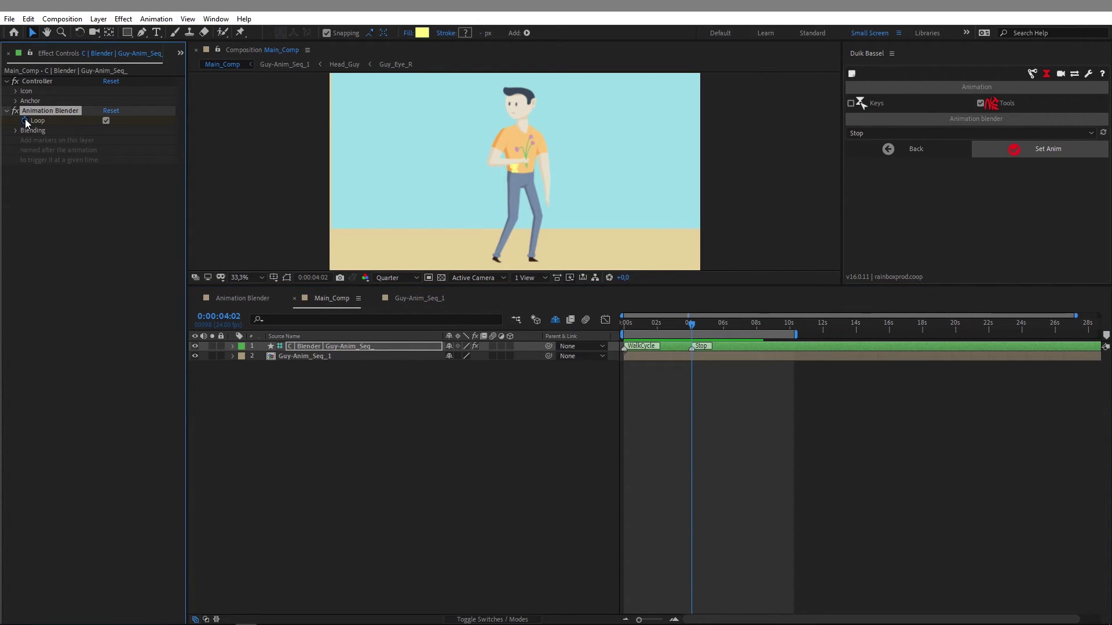
pyautogui.press('u')
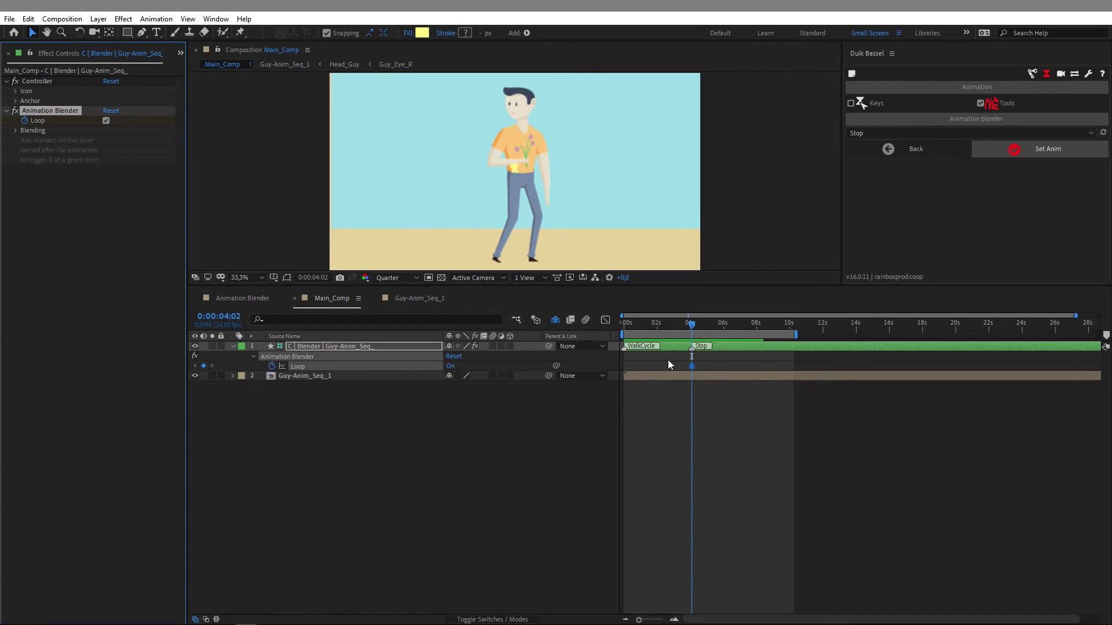
pyautogui.click(450, 366)
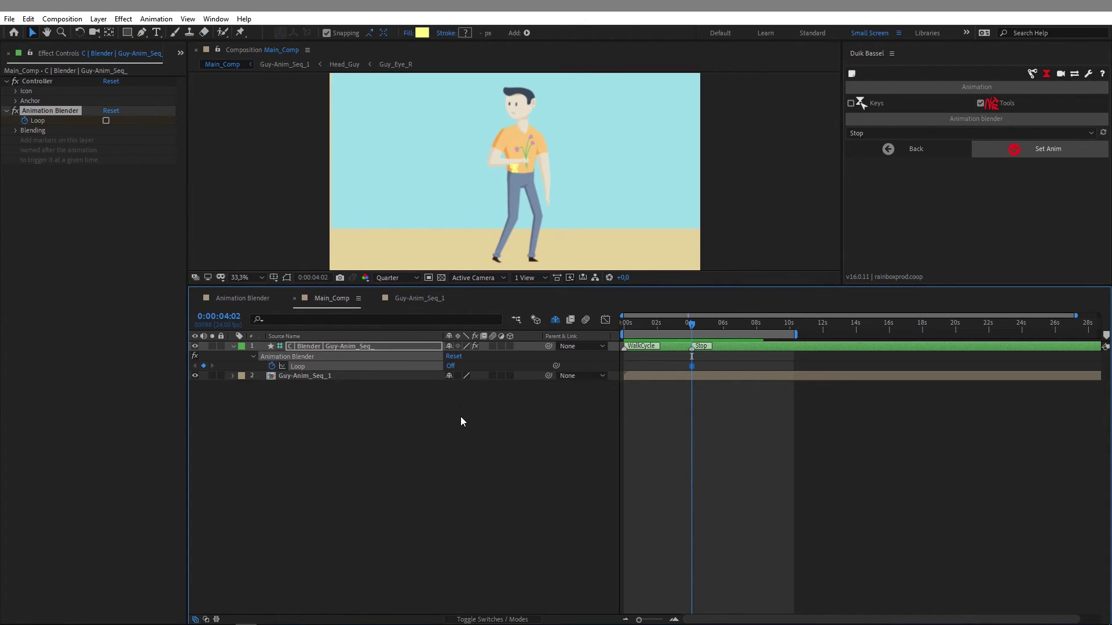
pyautogui.moveTo(652, 329); pyautogui.dragTo(603, 336)
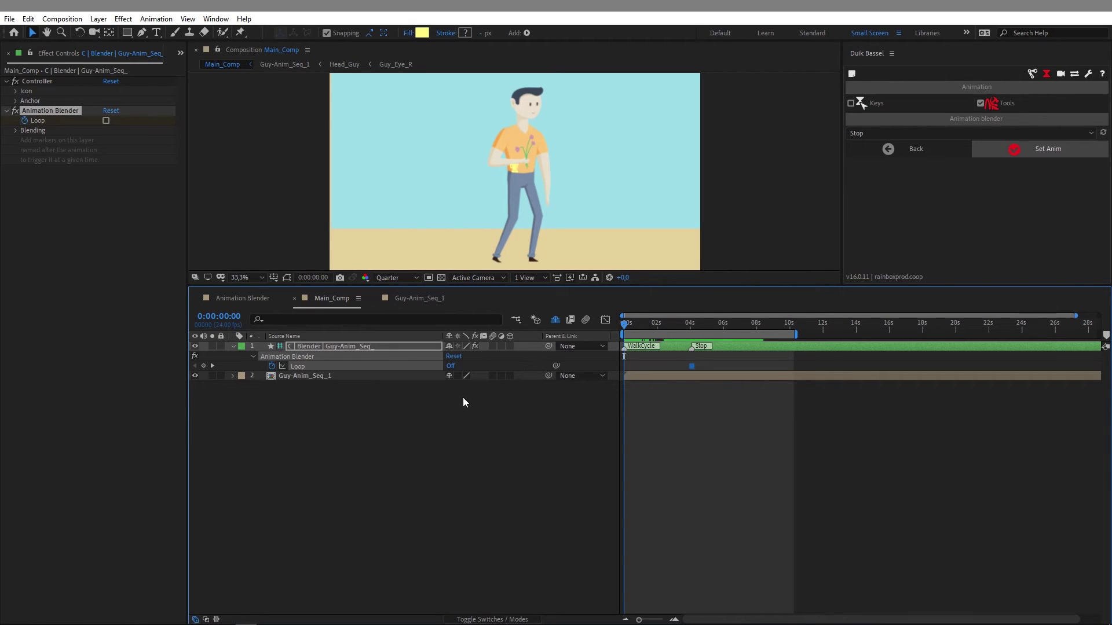
pyautogui.click(450, 367)
pyautogui.press('space')
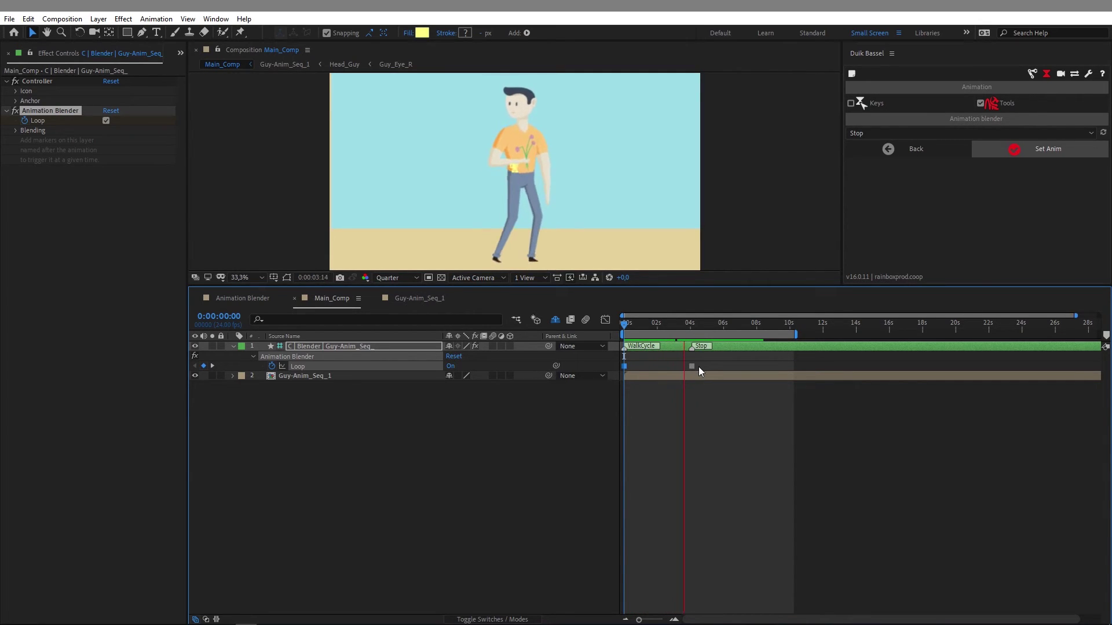
# - Set the Left animation on the blender controller at 0:00:05:12
pyautogui.click(716, 324)
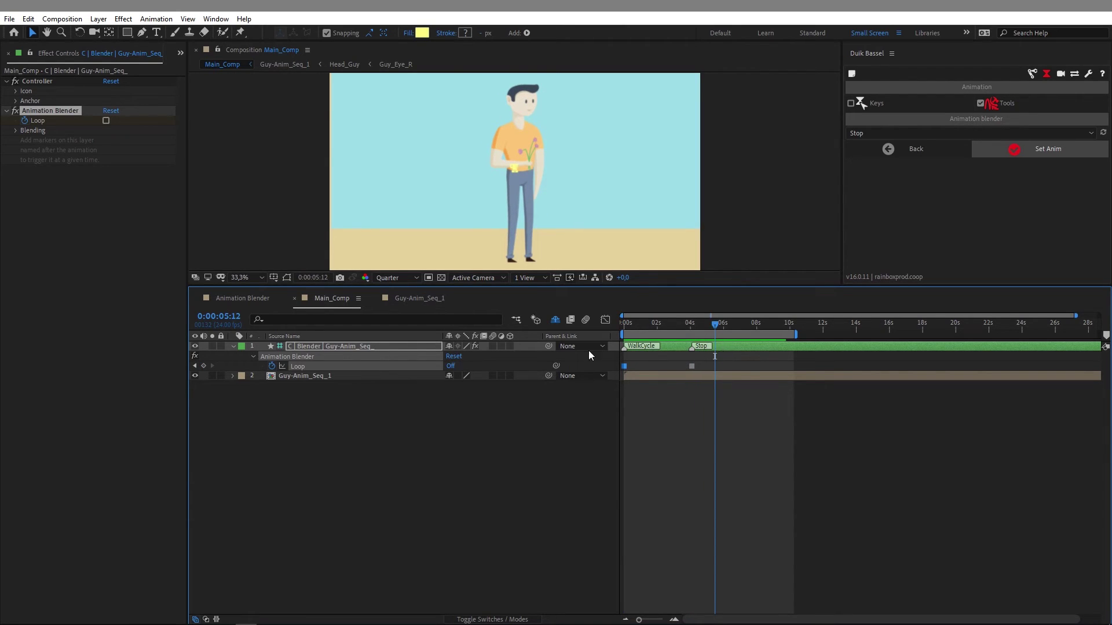
pyautogui.click(359, 348)
pyautogui.click(859, 135)
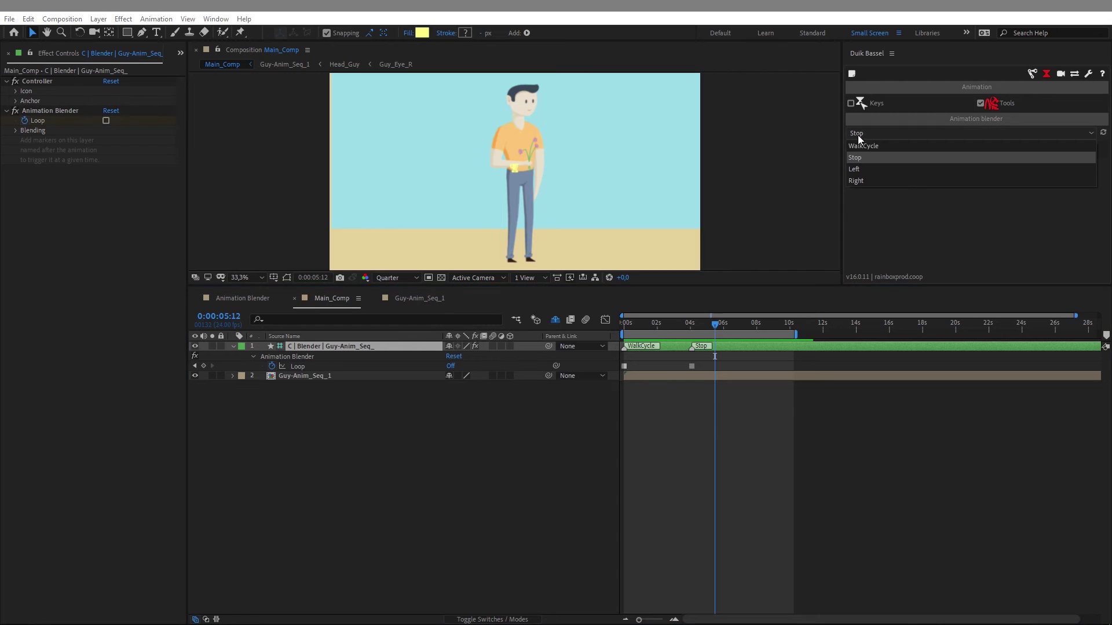
pyautogui.click(855, 169)
pyautogui.click(1014, 149)
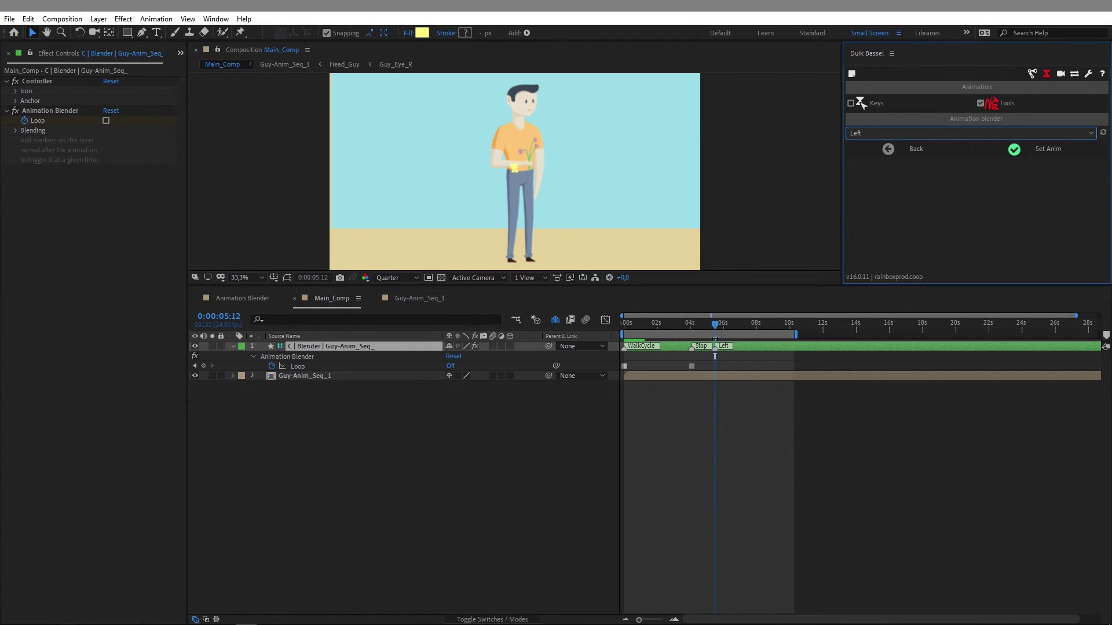
# - In Guy-Anim_Seq_1, move the Left and Right blink and head X Position keyframes to start at 0:00:05:12, and extend the work area to about 7.8 s
pyautogui.doubleClick(724, 376)
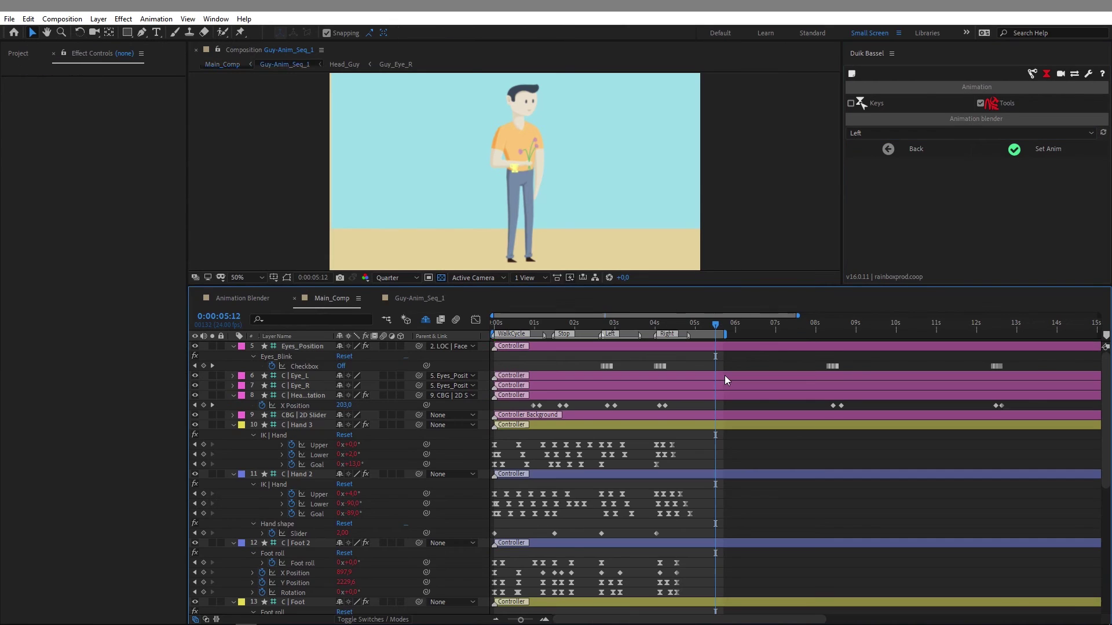
pyautogui.moveTo(699, 364); pyautogui.dragTo(718, 405)
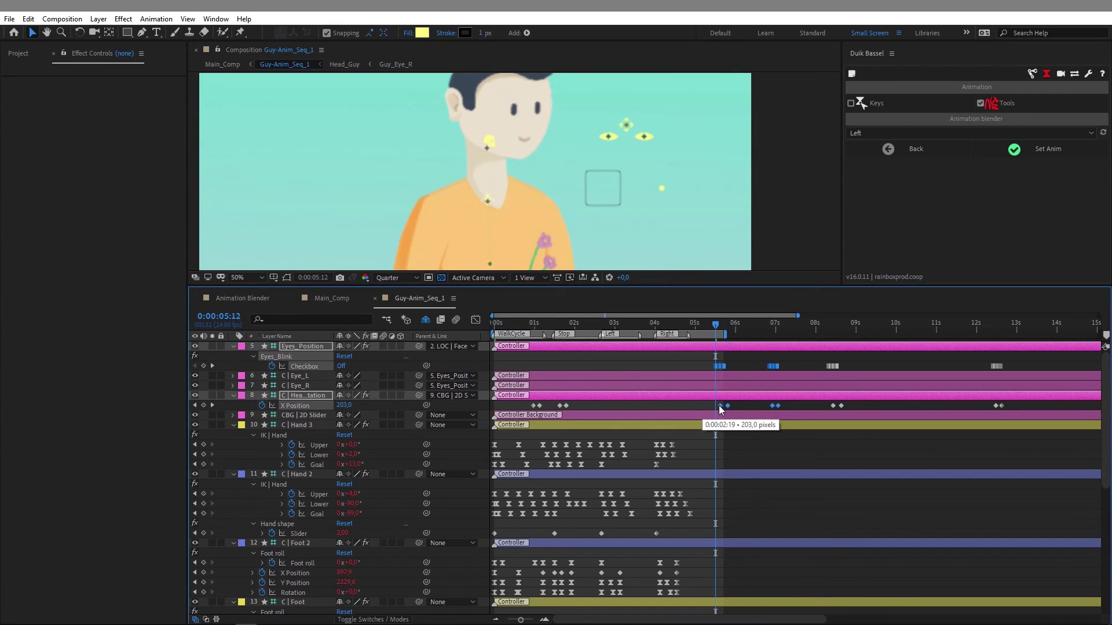
pyautogui.click(738, 358)
pyautogui.moveTo(726, 330); pyautogui.dragTo(807, 329)
pyautogui.moveTo(716, 330); pyautogui.dragTo(746, 338)
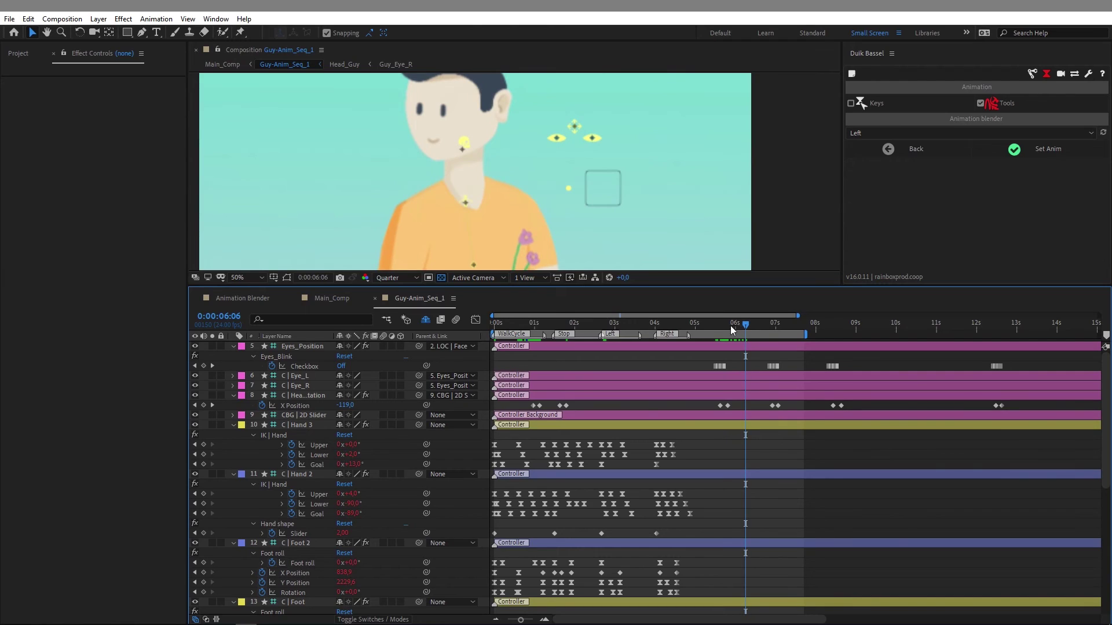
# - Set the Right animation on the blender controller at 0:00:06:10 in Main_Comp
pyautogui.click(221, 64)
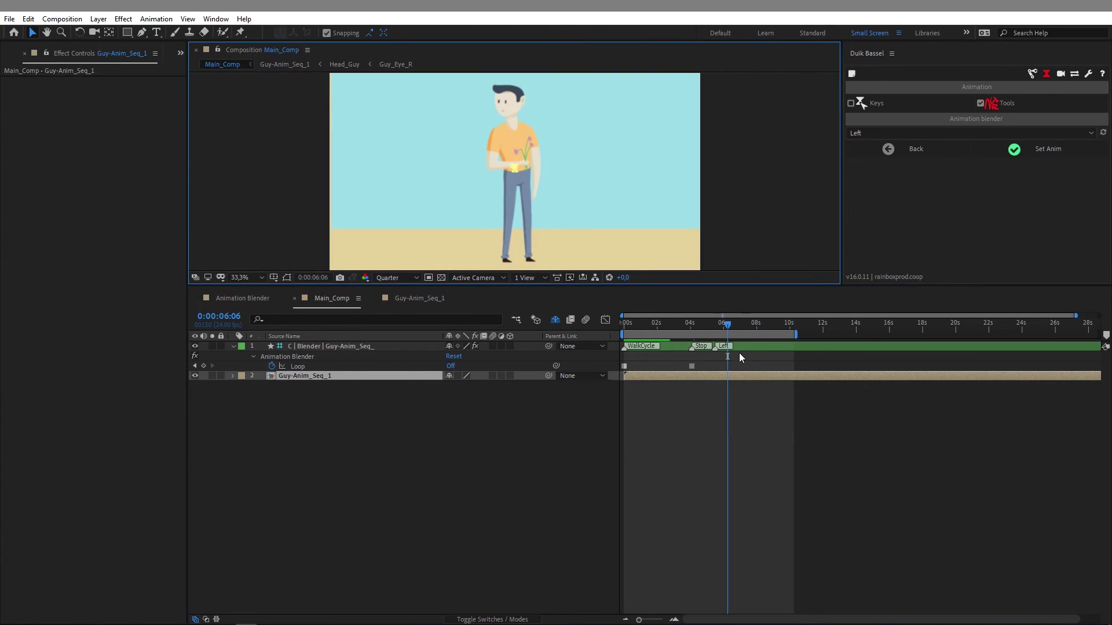
pyautogui.moveTo(731, 329); pyautogui.dragTo(734, 329)
pyautogui.click(879, 134)
pyautogui.click(867, 180)
pyautogui.click(1014, 150)
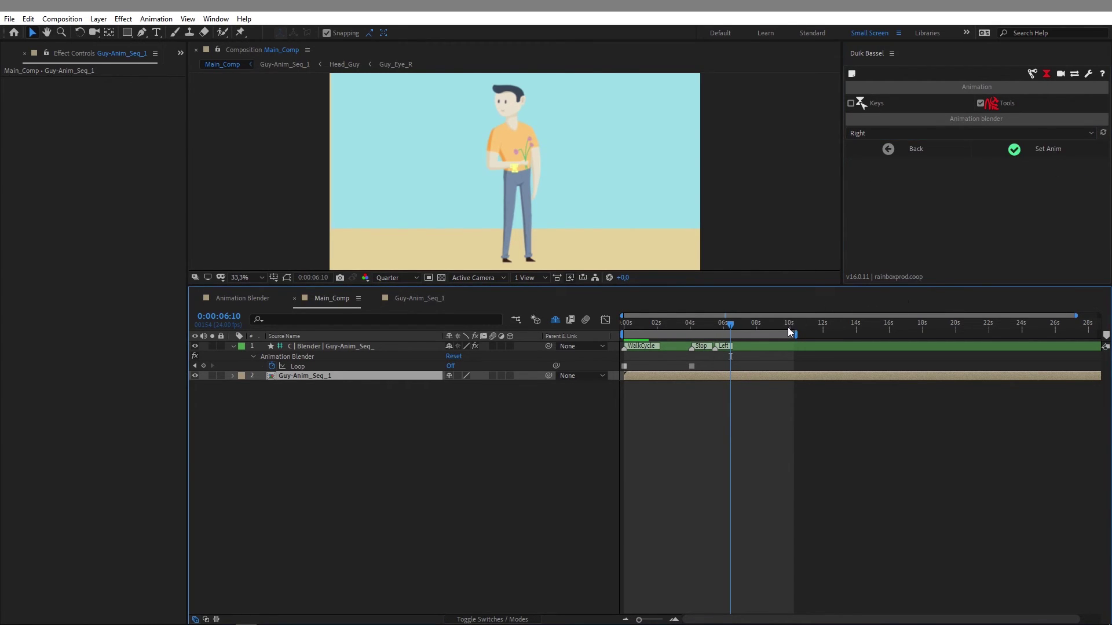
pyautogui.click(777, 352)
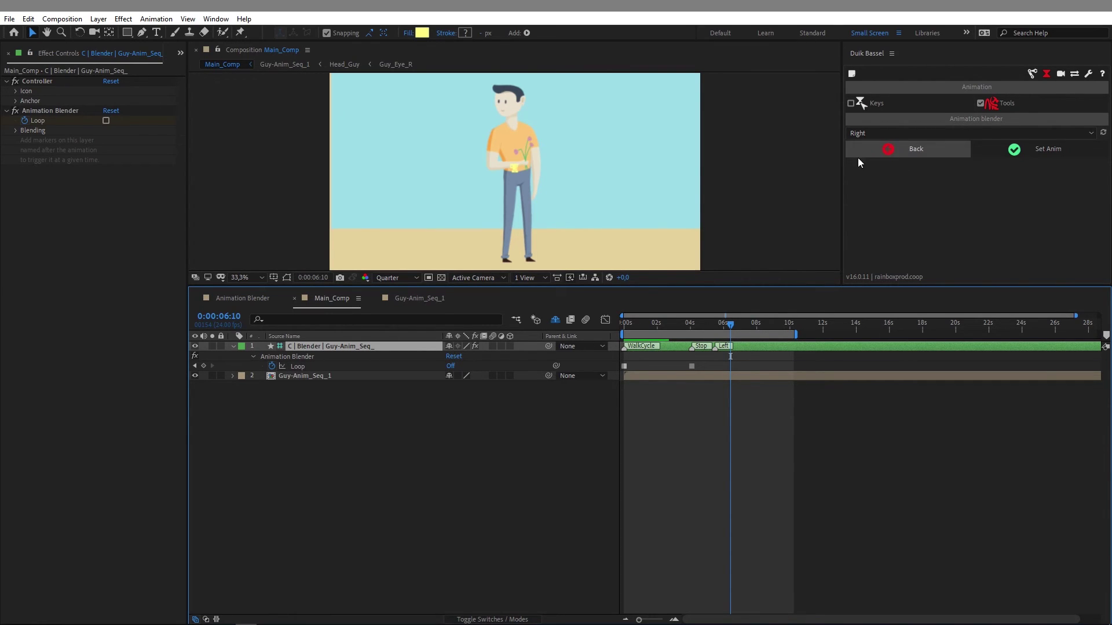
pyautogui.click(1037, 150)
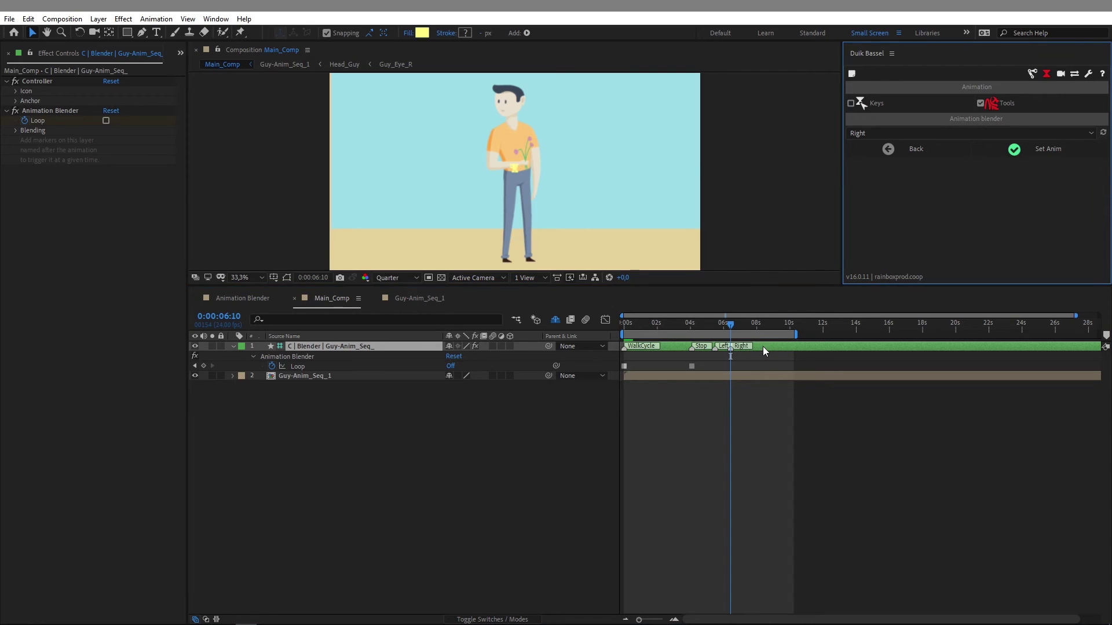
# - In Guy-Anim_Seq_1, move the Right turn's blink and head X Position keyframes to start at 0:00:06:10, and return to Main_Comp
pyautogui.doubleClick(737, 376)
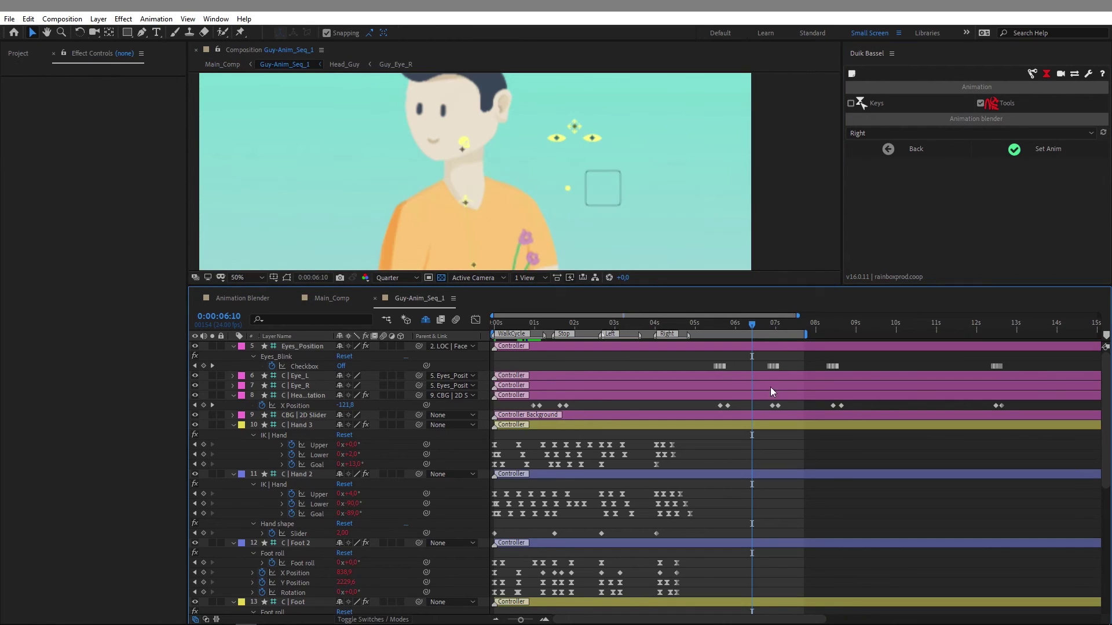
pyautogui.moveTo(787, 361); pyautogui.dragTo(753, 404)
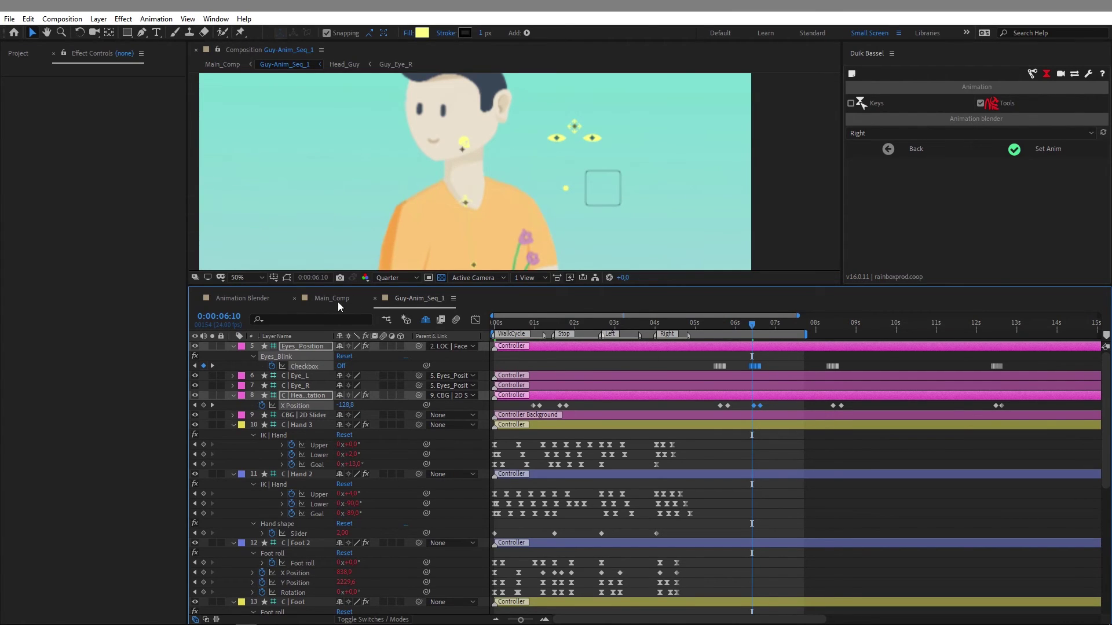
pyautogui.click(364, 303)
# - Preview the sequence in Main_Comp, replaying the change from walking to stopping from 0:00:03:17
pyautogui.click(520, 469)
pyautogui.press('space')
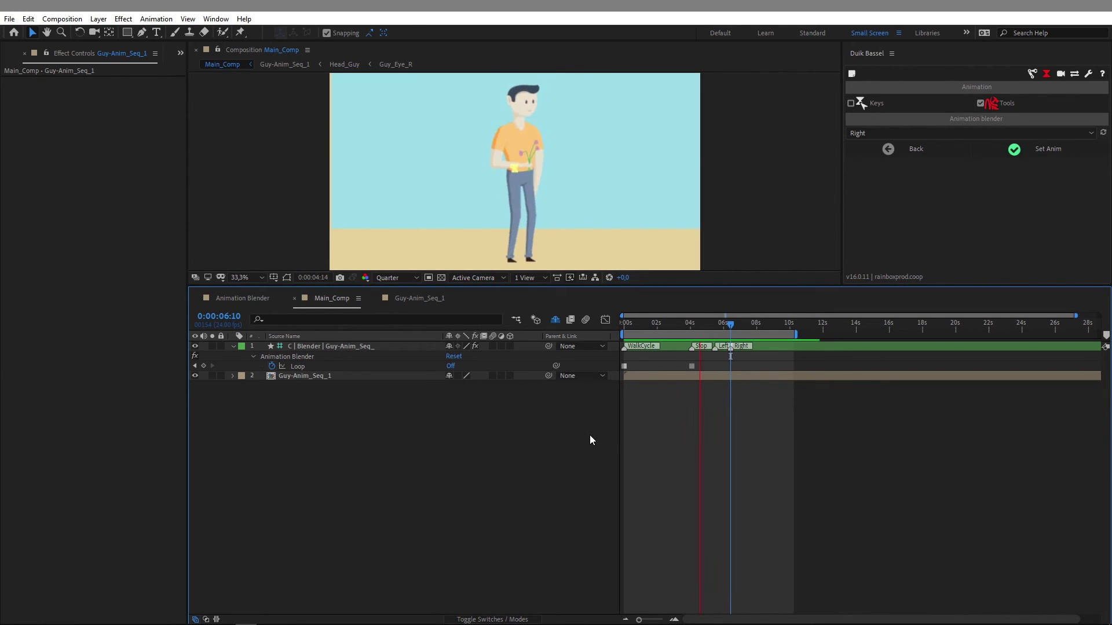
pyautogui.press('space')
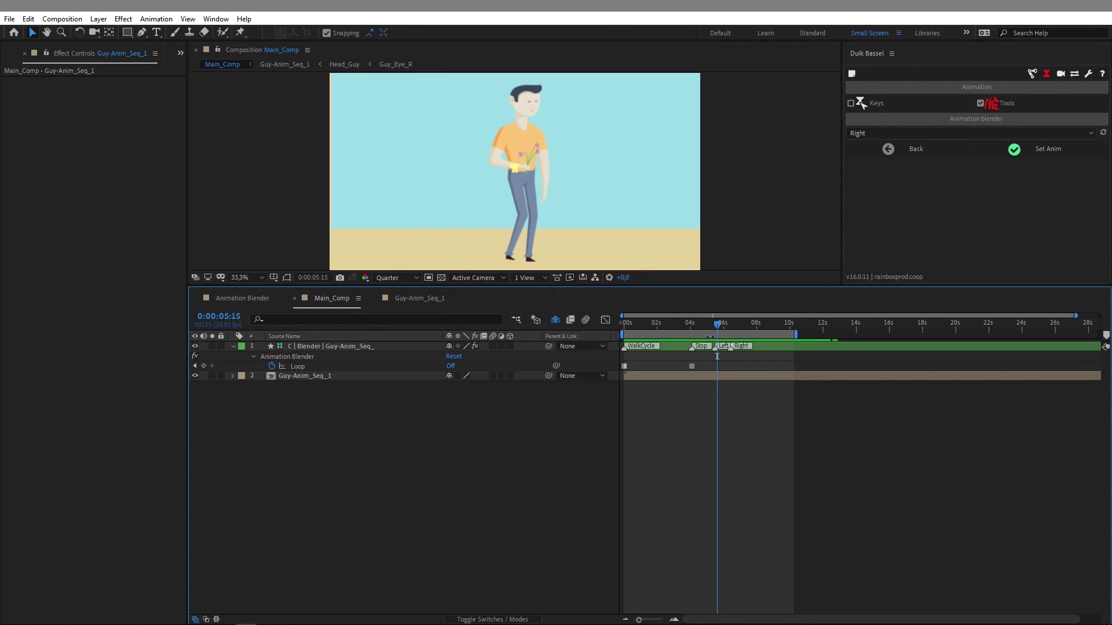
pyautogui.moveTo(717, 327); pyautogui.dragTo(686, 335)
pyautogui.press('space')
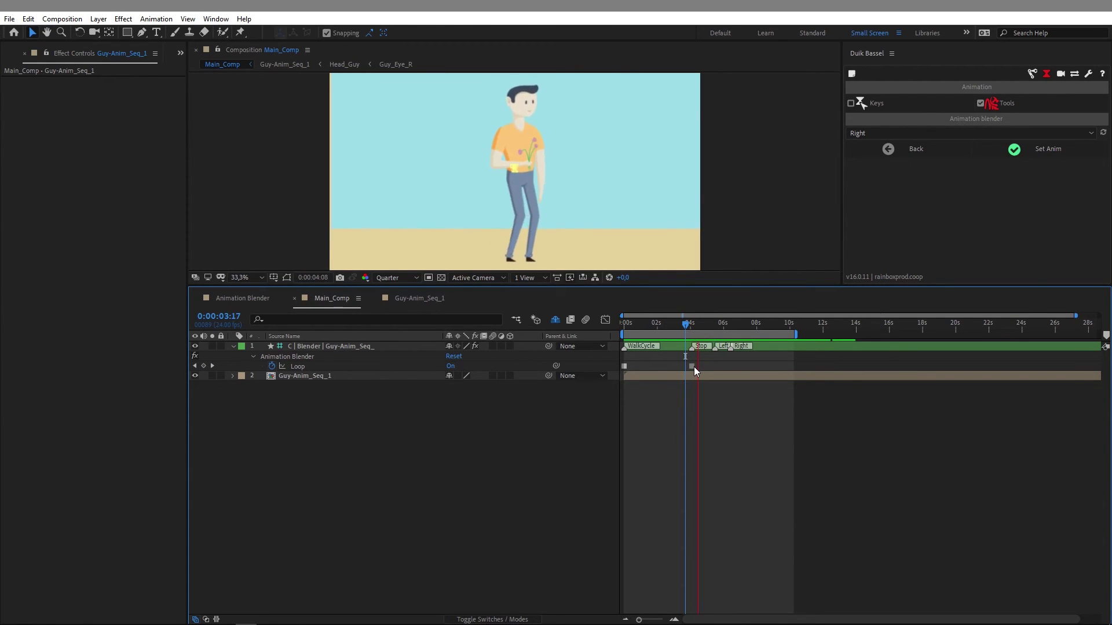
pyautogui.press('space')
# - Show the blender controller's Blending options and set the Interpolation to Ease
pyautogui.click(373, 350)
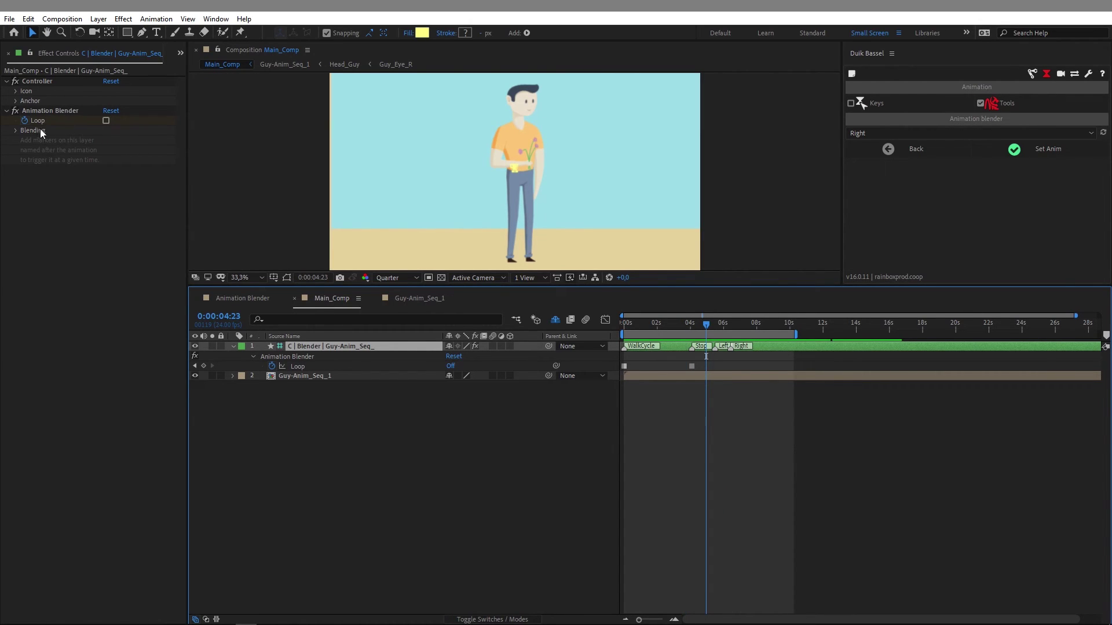
pyautogui.click(17, 133)
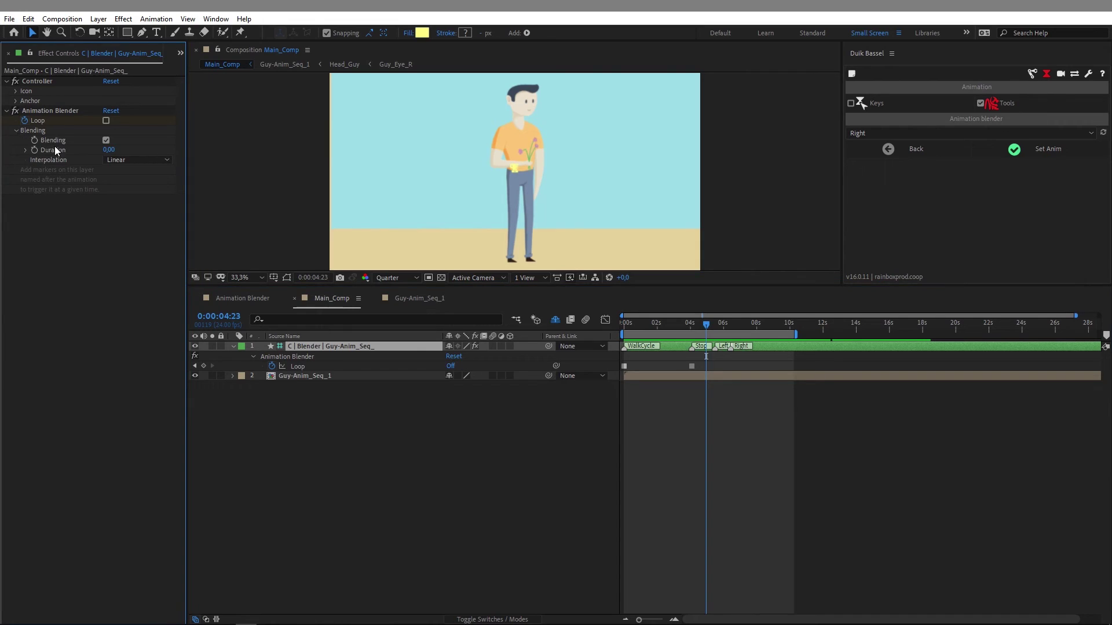
pyautogui.click(106, 140)
pyautogui.click(118, 162)
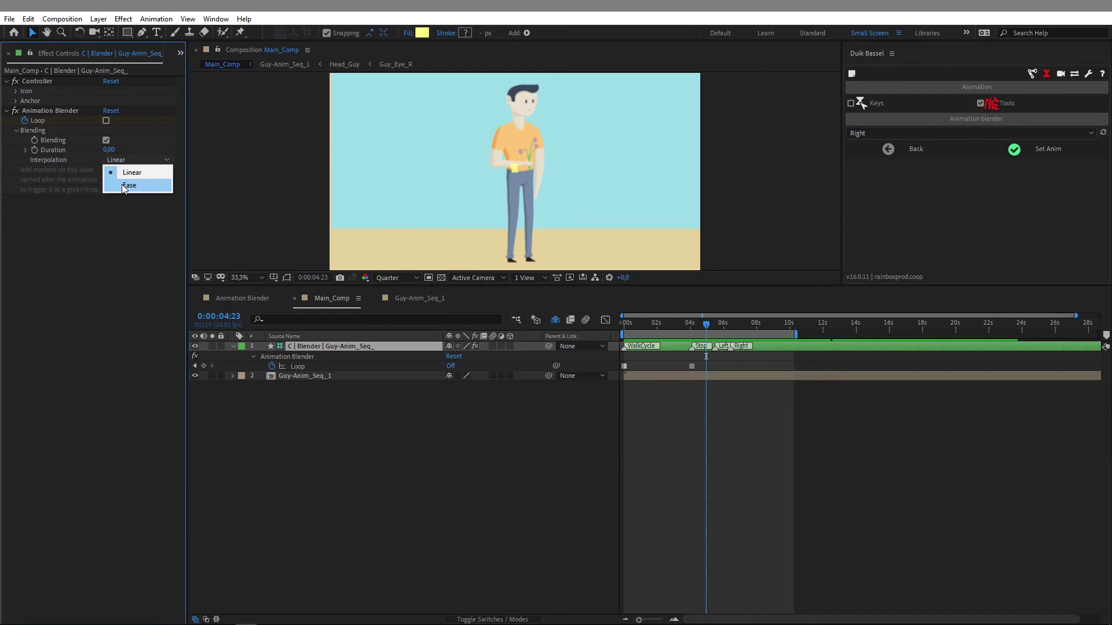
pyautogui.click(123, 186)
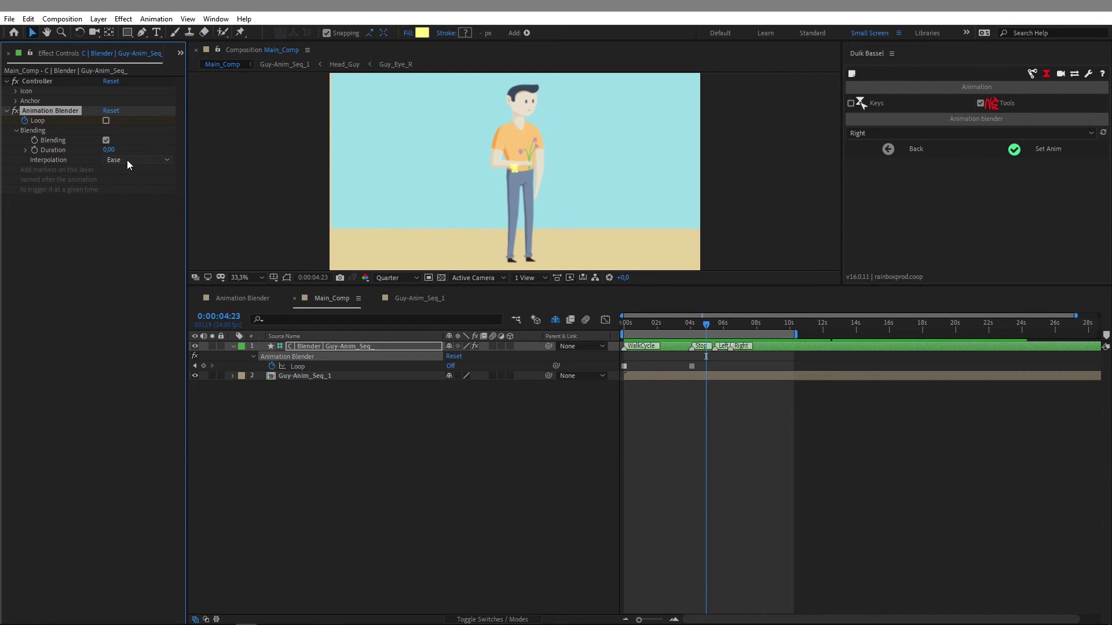
# - Try a blending Duration of 0.5, reduce it to 0.31, and preview the walk-to-stop transition from 0:00:03:13
pyautogui.moveTo(109, 149); pyautogui.dragTo(123, 149)
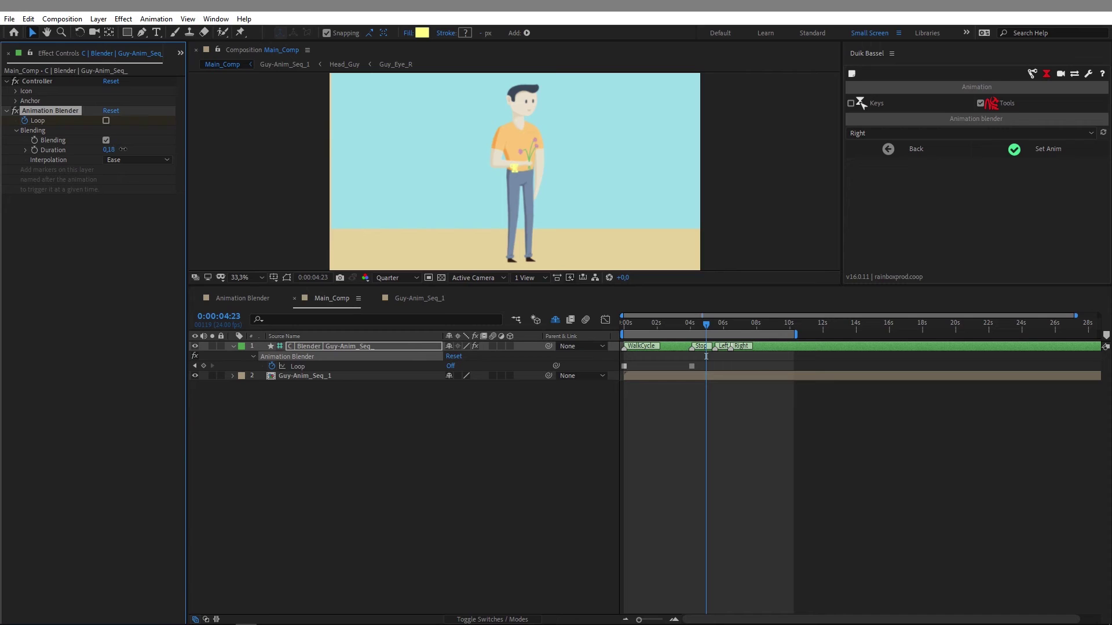
pyautogui.click(26, 150)
pyautogui.click(116, 151)
pyautogui.write('0')
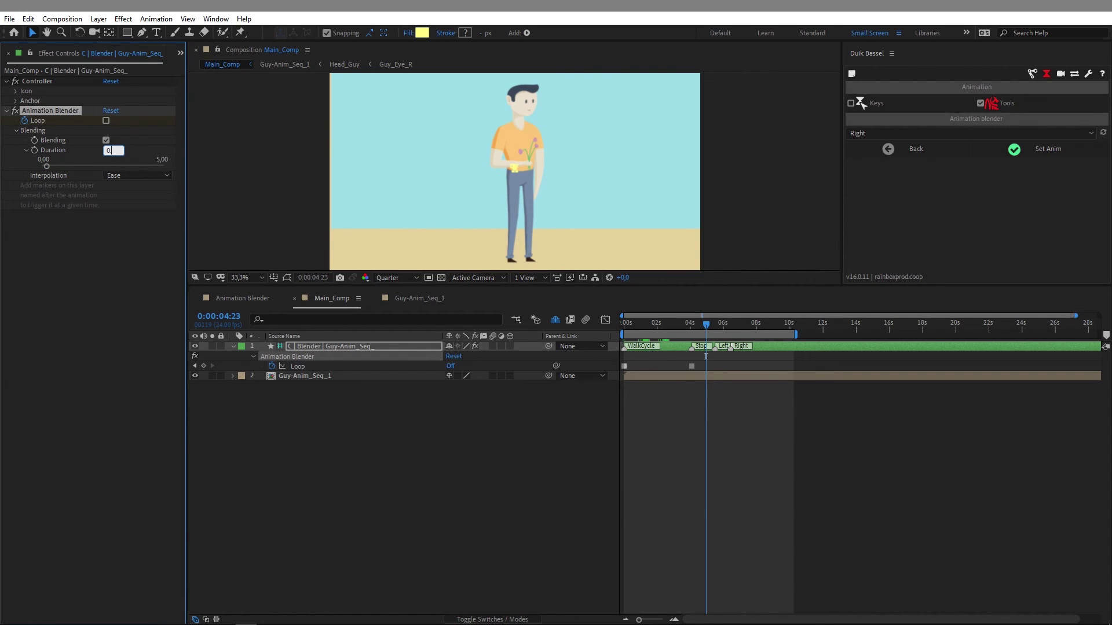
pyautogui.write('.5')
pyautogui.press('Return')
pyautogui.moveTo(54, 168); pyautogui.dragTo(50, 167)
pyautogui.press('space')
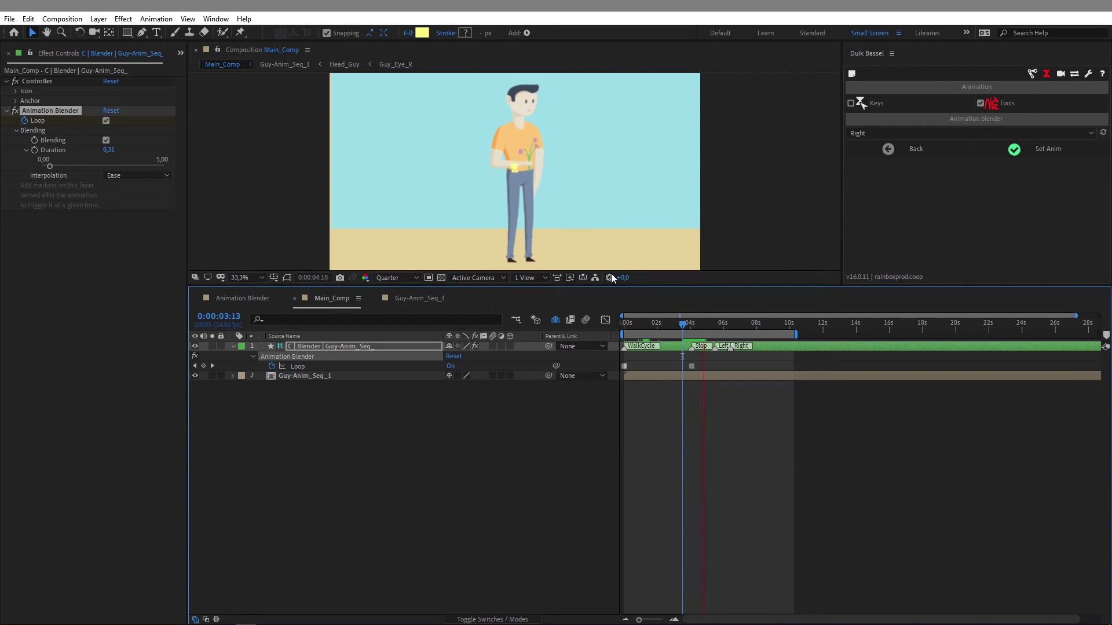
# - Turn off the Animation Blender effect and examine the full character at the start of Stop, 0:00:01:12, in Guy-Anim_Seq_1
pyautogui.click(16, 87)
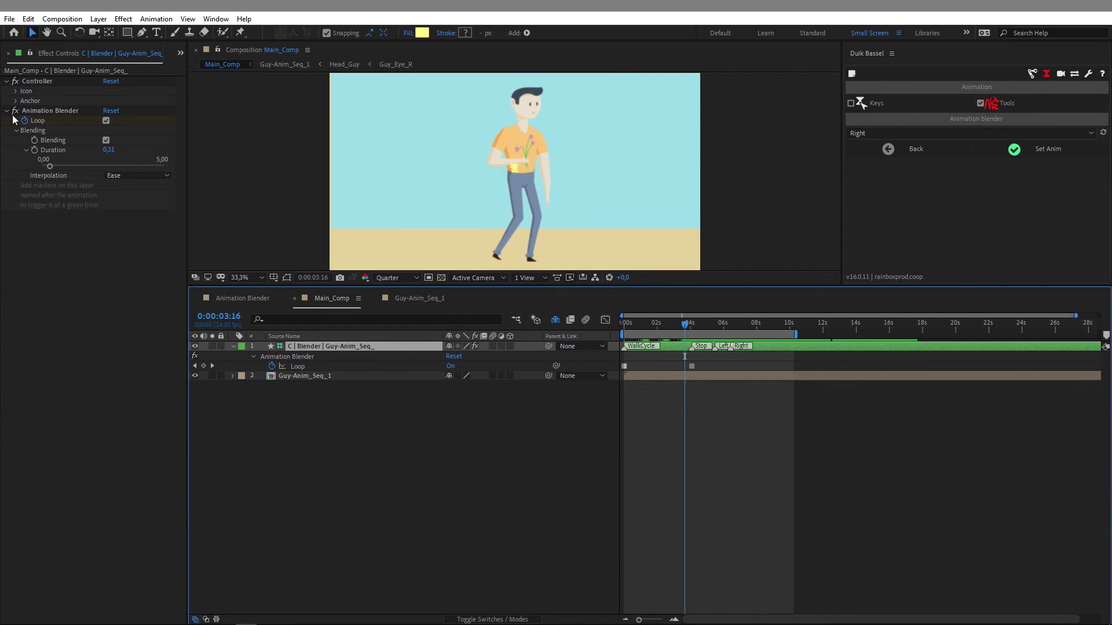
pyautogui.click(15, 112)
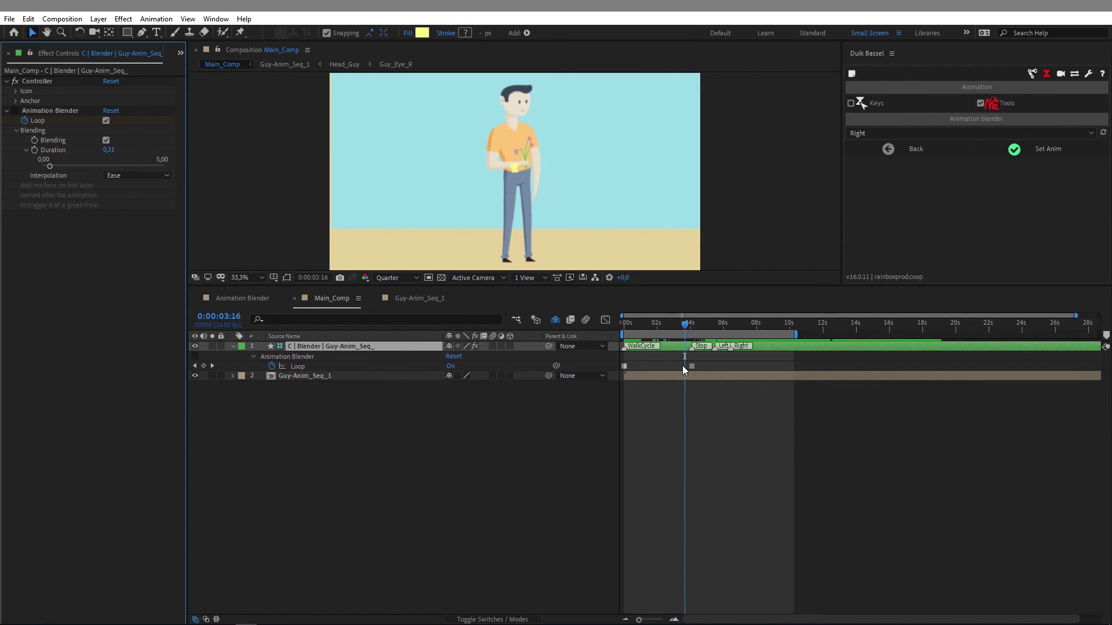
pyautogui.click(408, 301)
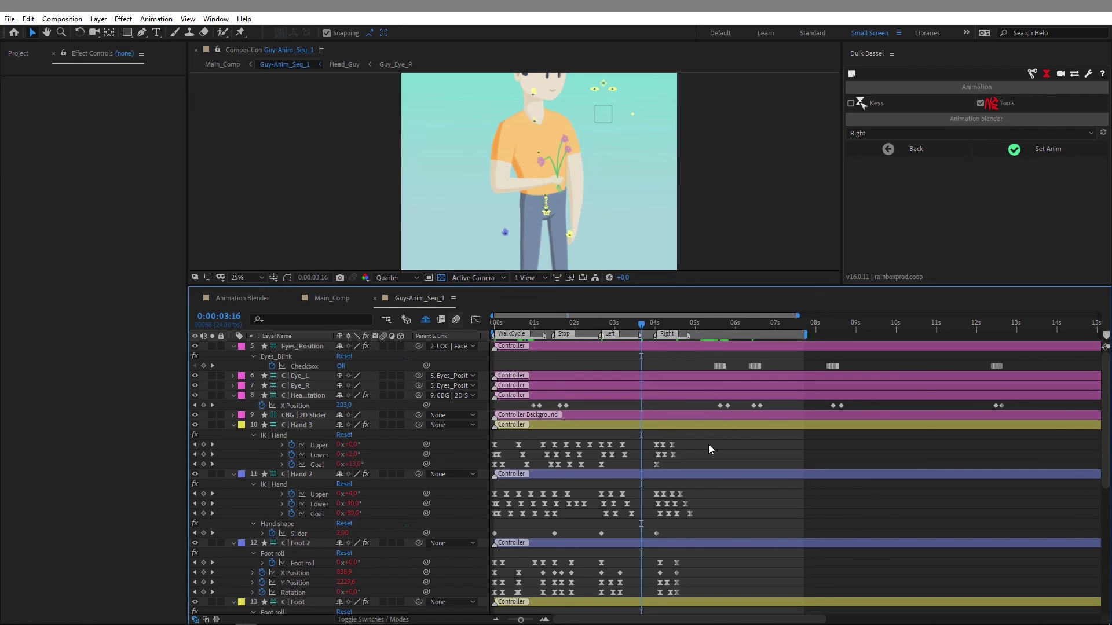
pyautogui.moveTo(637, 324); pyautogui.dragTo(555, 323)
pyautogui.scroll(-1, 568, 229)
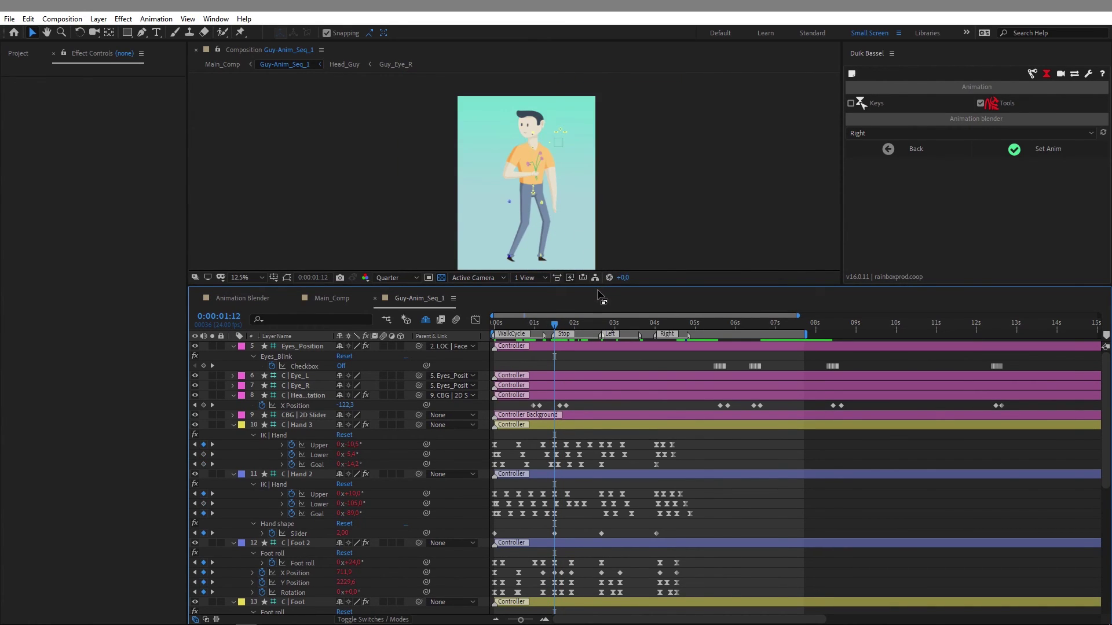
pyautogui.moveTo(598, 291); pyautogui.dragTo(618, 458)
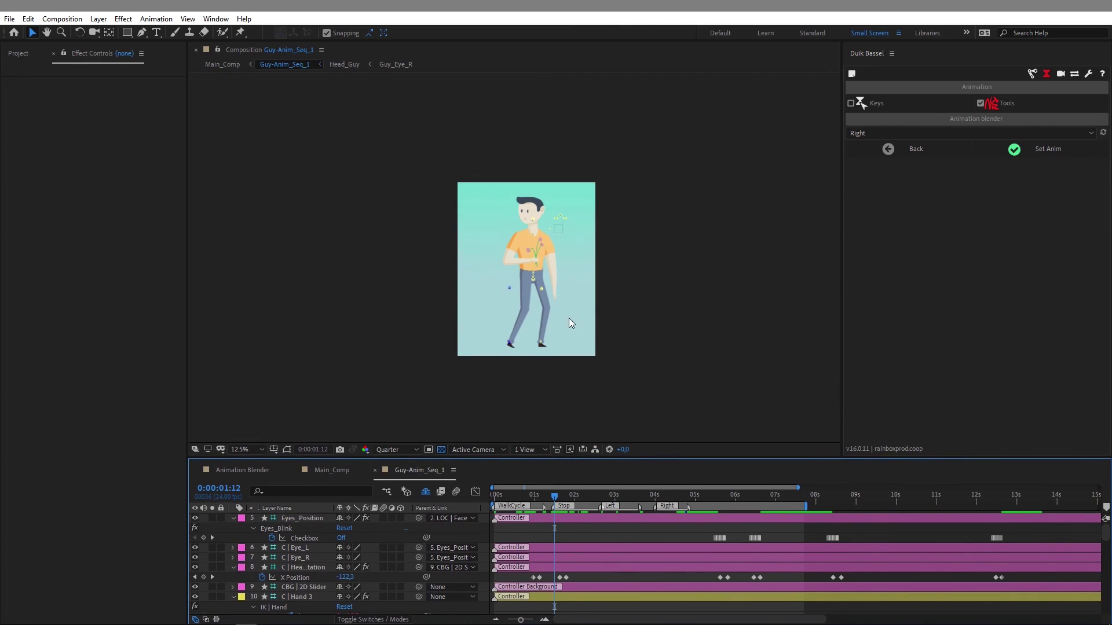
pyautogui.scroll(1, 572, 323)
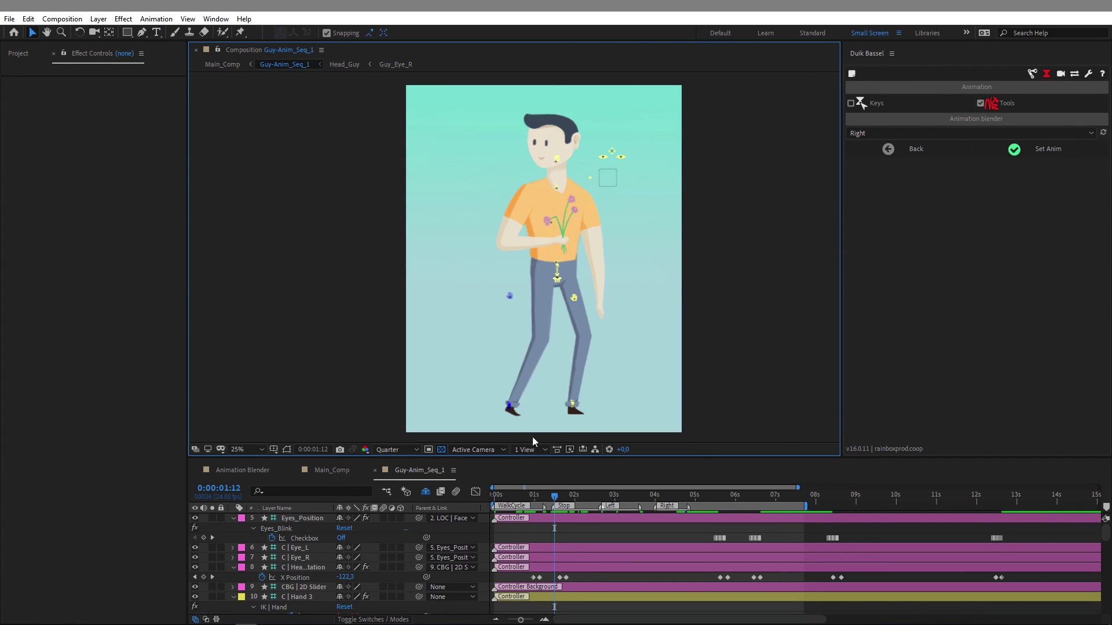
# - Compare the pose at 0:00:01:05 with the Stop pose at 0:00:01:12, and re-enable the Animation Blender effect in Main_Comp
pyautogui.click(542, 497)
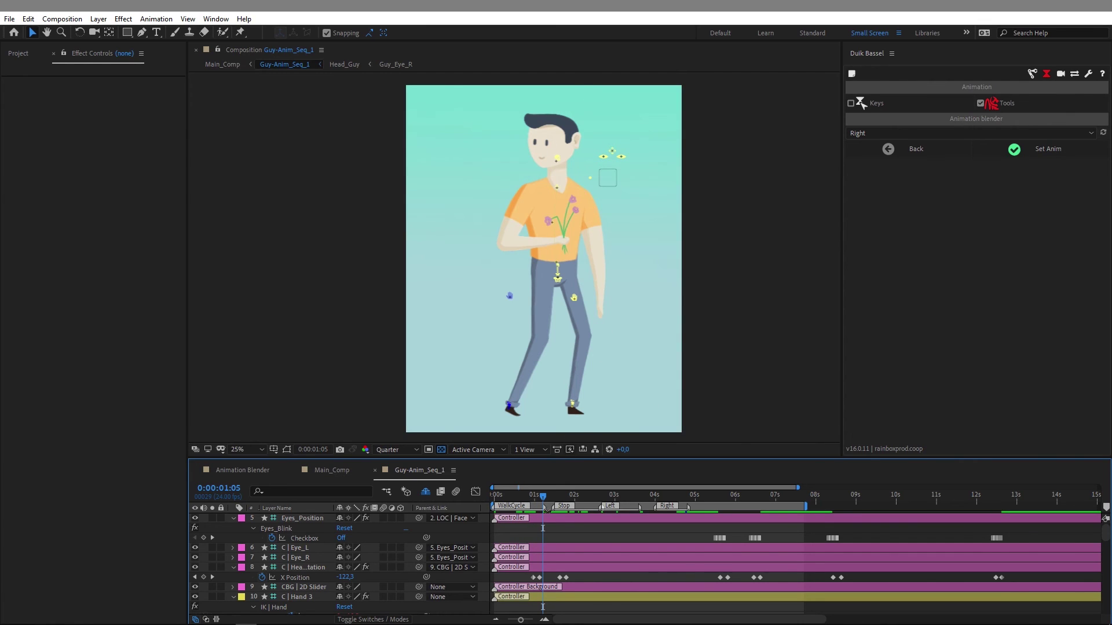
pyautogui.moveTo(550, 501); pyautogui.dragTo(556, 502)
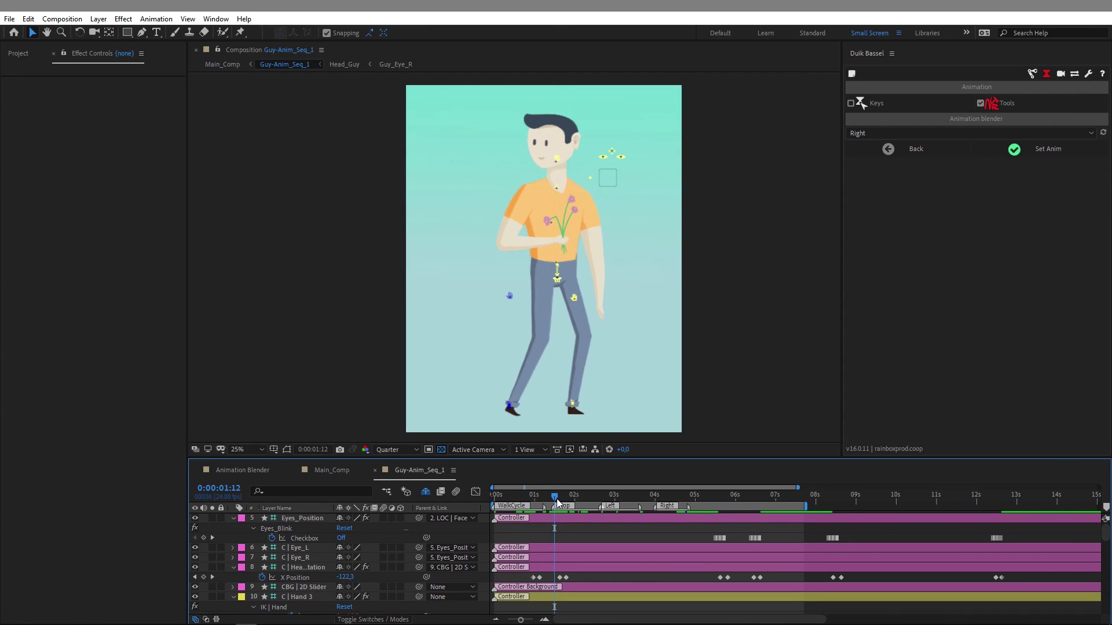
pyautogui.moveTo(556, 495)
pyautogui.mouseDown()
pyautogui.moveTo(605, 499)
pyautogui.moveTo(595, 517)
pyautogui.moveTo(594, 498)
pyautogui.moveTo(608, 502)
pyautogui.moveTo(556, 495)
pyautogui.mouseUp()
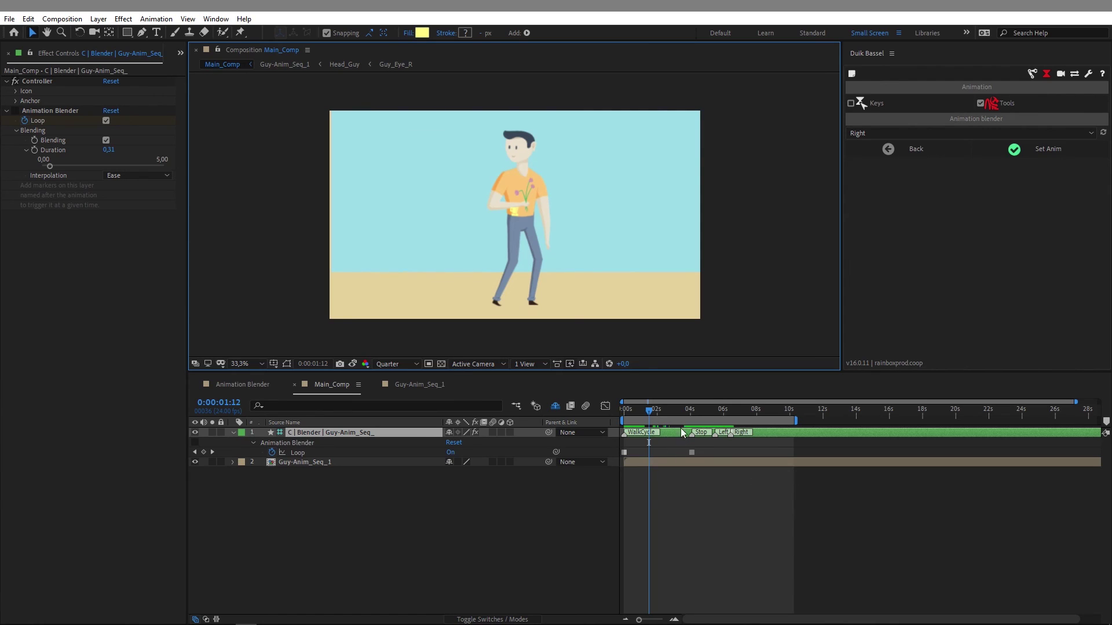
pyautogui.click(15, 112)
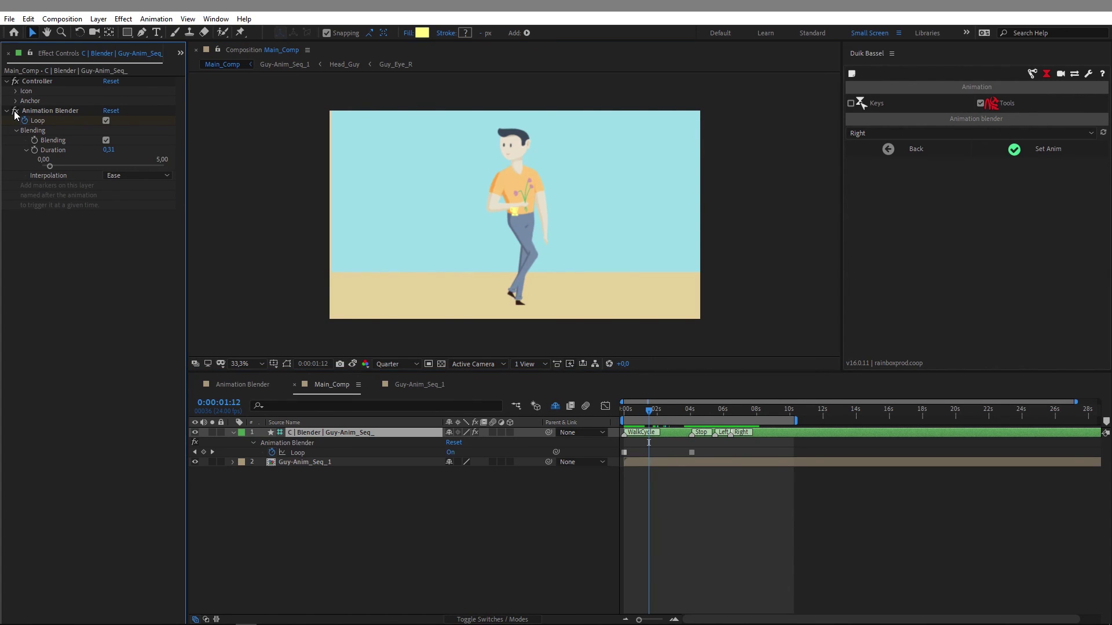
# - Move the Stop marker and the Loop Off keyframe to 0:00:03:15, checking the walking pose there against the snapshot
pyautogui.moveTo(652, 410); pyautogui.dragTo(690, 421)
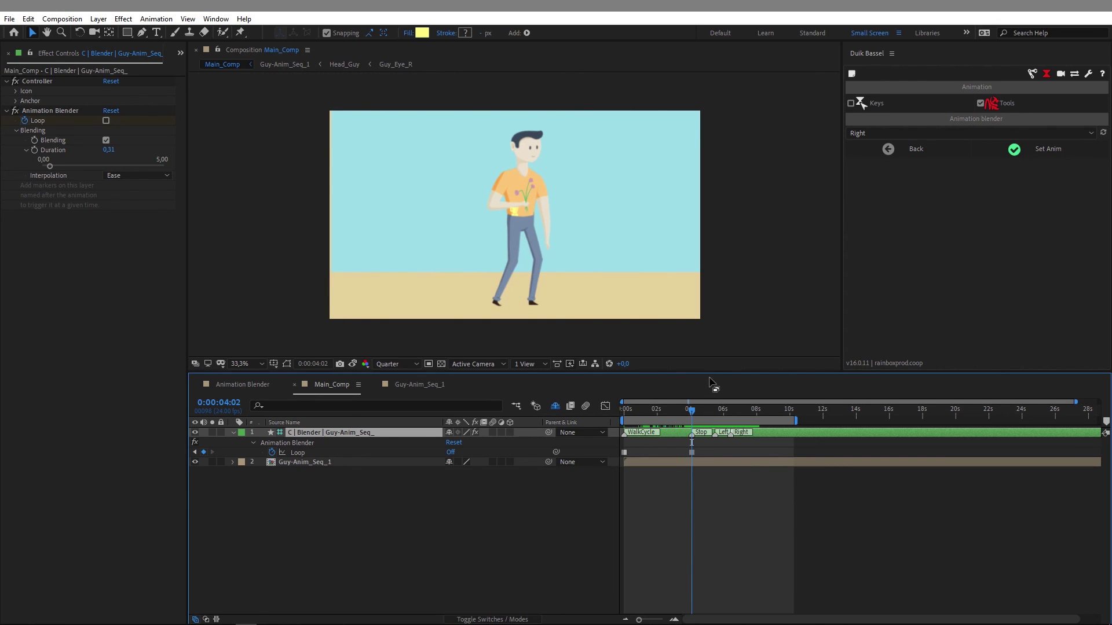
pyautogui.click(674, 620)
pyautogui.press('pageup')
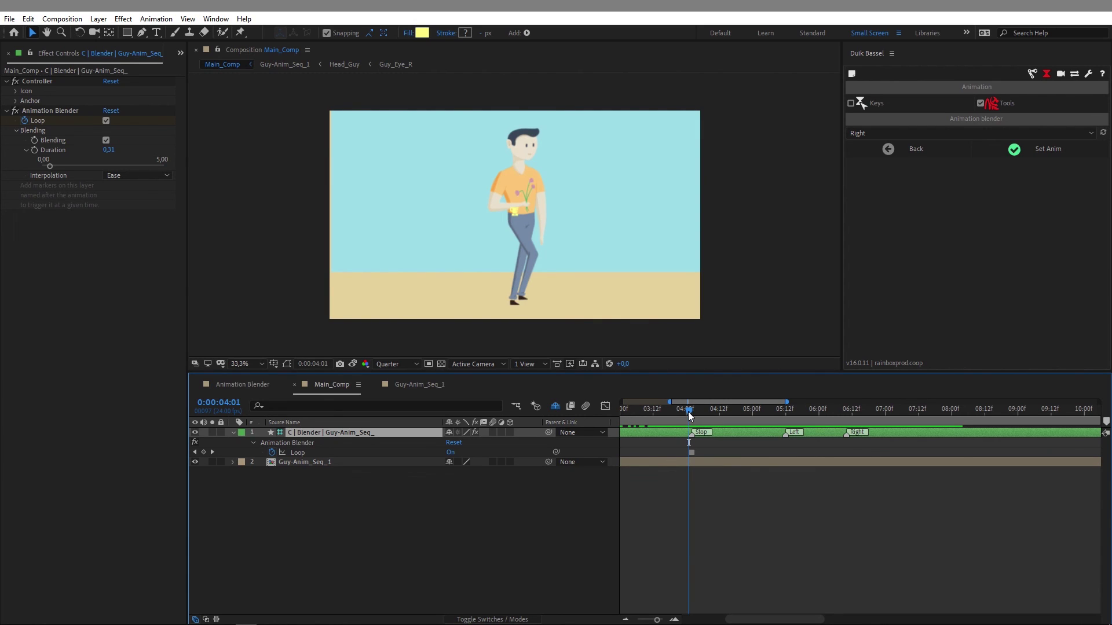
pyautogui.moveTo(688, 415); pyautogui.dragTo(662, 423)
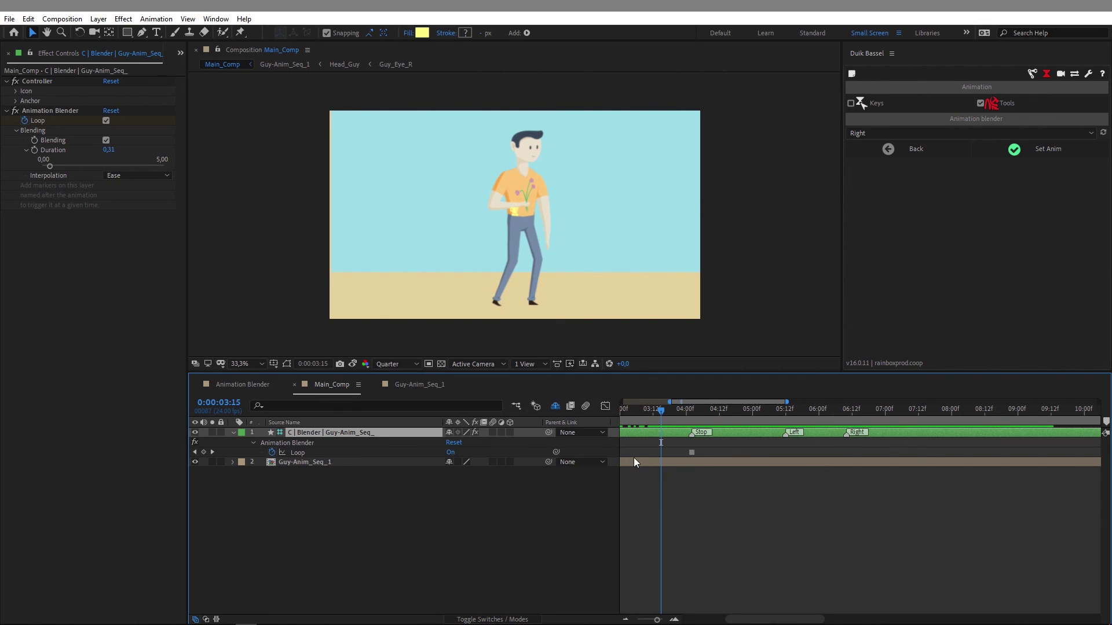
pyautogui.click(352, 364)
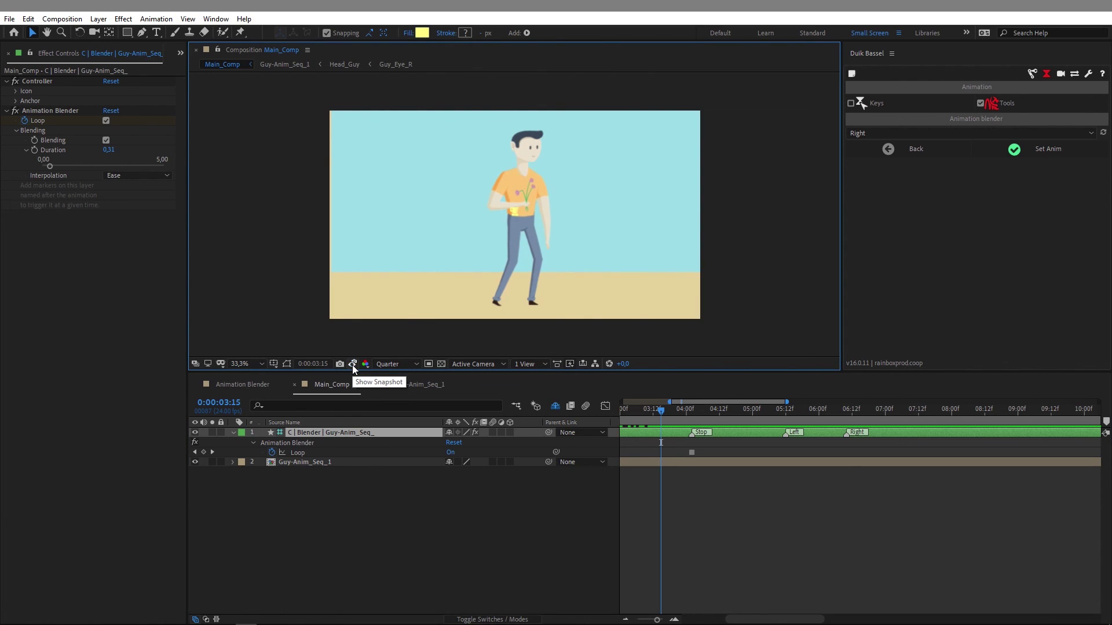
pyautogui.moveTo(693, 435)
pyautogui.mouseDown()
pyautogui.moveTo(691, 454)
pyautogui.moveTo(668, 453)
pyautogui.mouseUp()
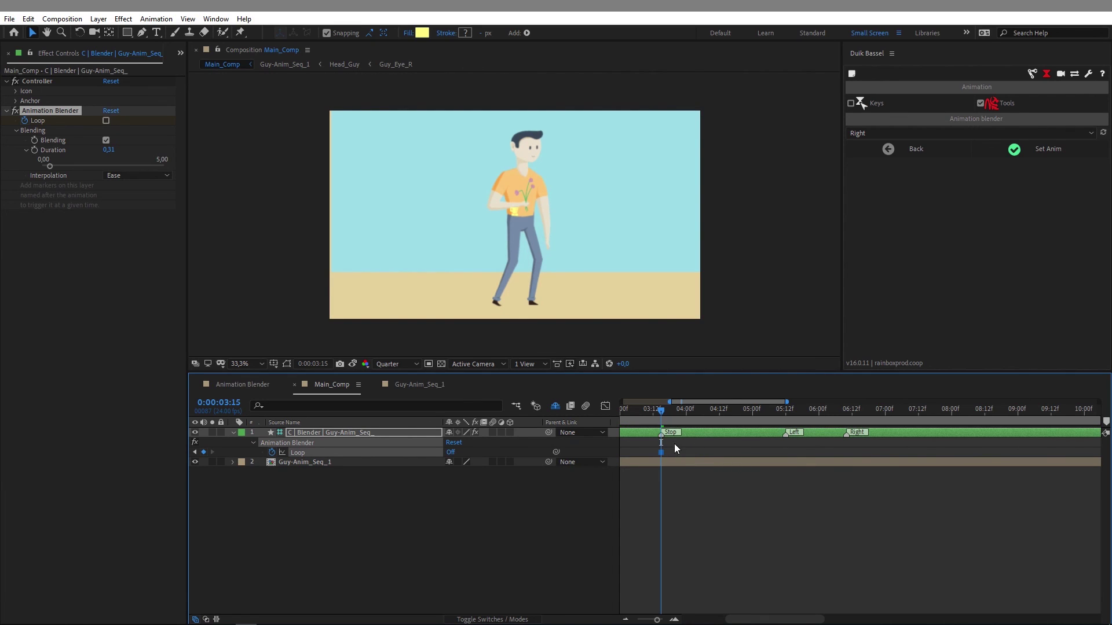
pyautogui.click(597, 530)
pyautogui.moveTo(656, 620); pyautogui.dragTo(649, 620)
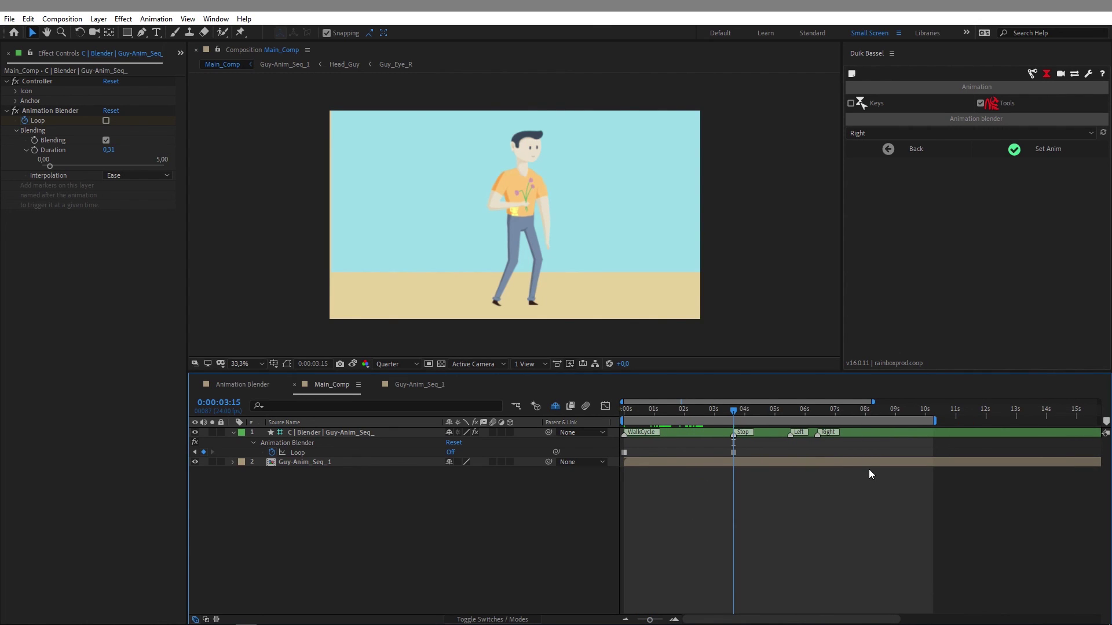
# - Preview the full blended animation sequence in Main_Comp and open the Animation Blender setup in Duik's rigging links and constraints
pyautogui.press('space')
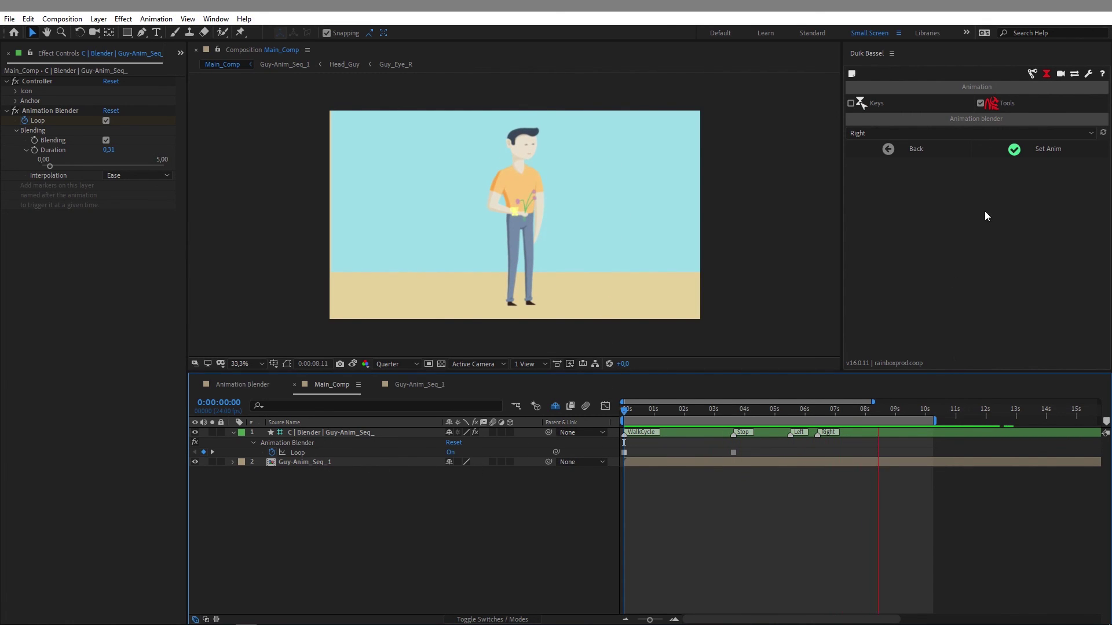
pyautogui.click(1033, 71)
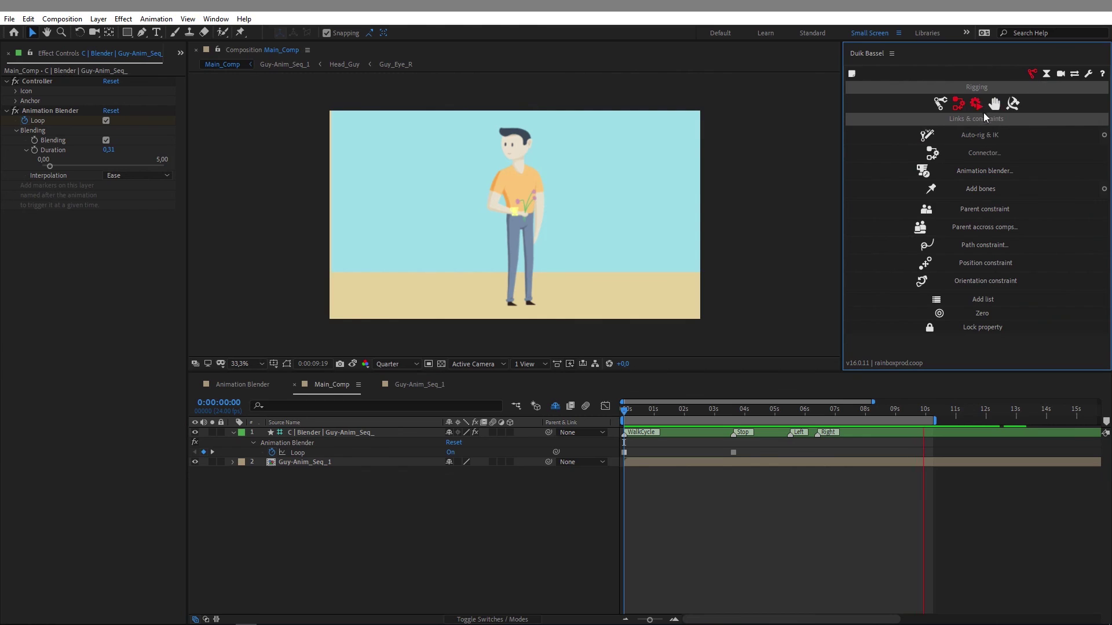
pyautogui.click(982, 171)
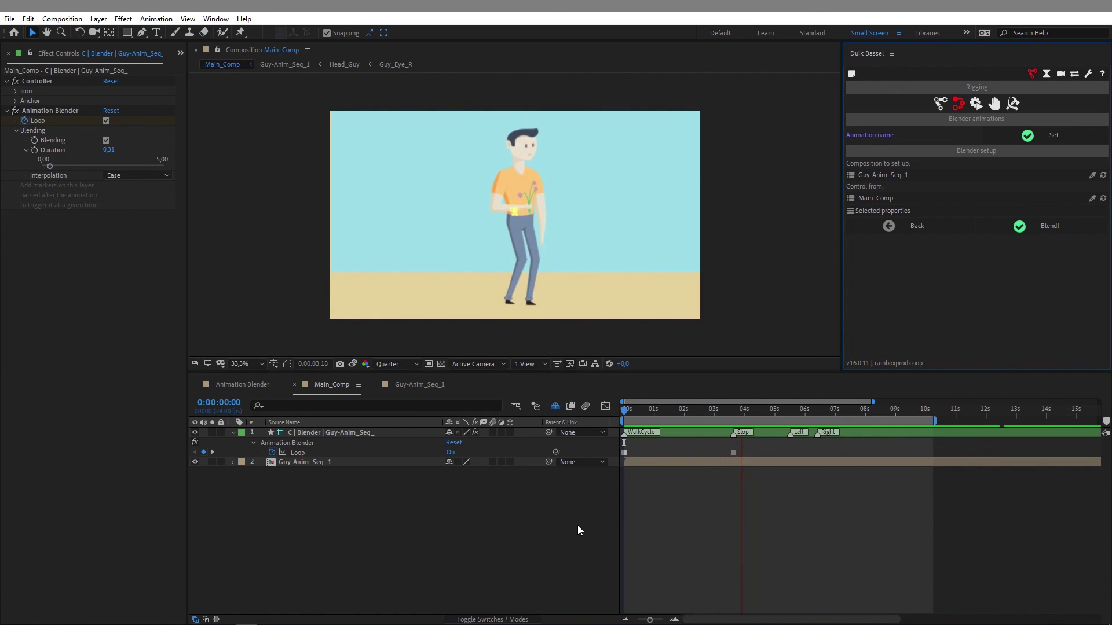
pyautogui.click(540, 511)
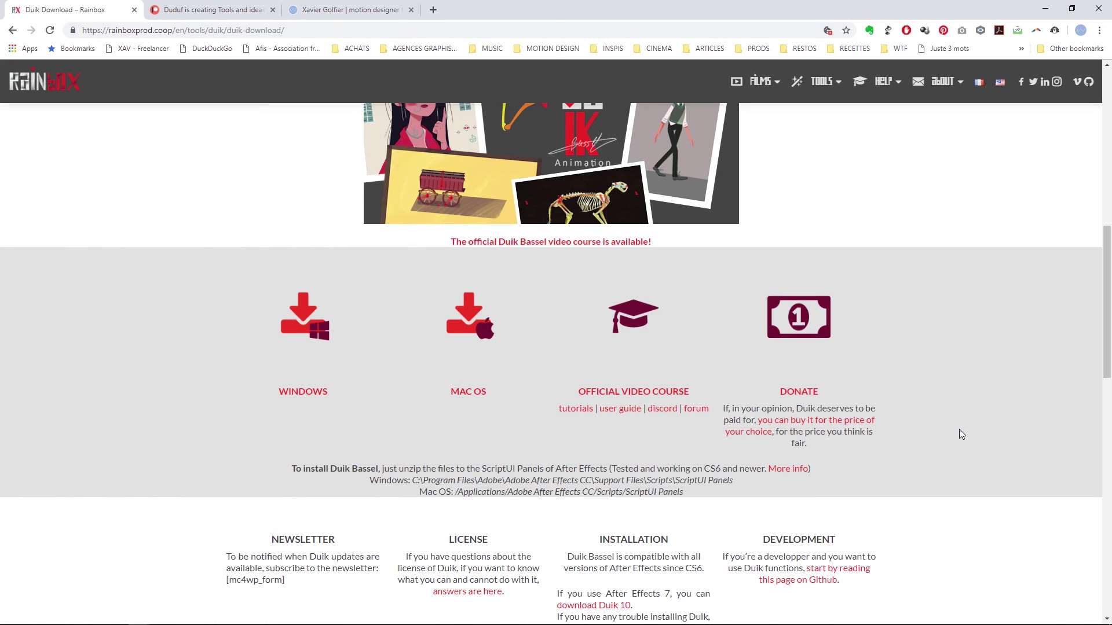
# - In the web browser, view Duduf's Patreon posts and the Tutorial category of the xav-motiondesign.com blog
pyautogui.click(220, 10)
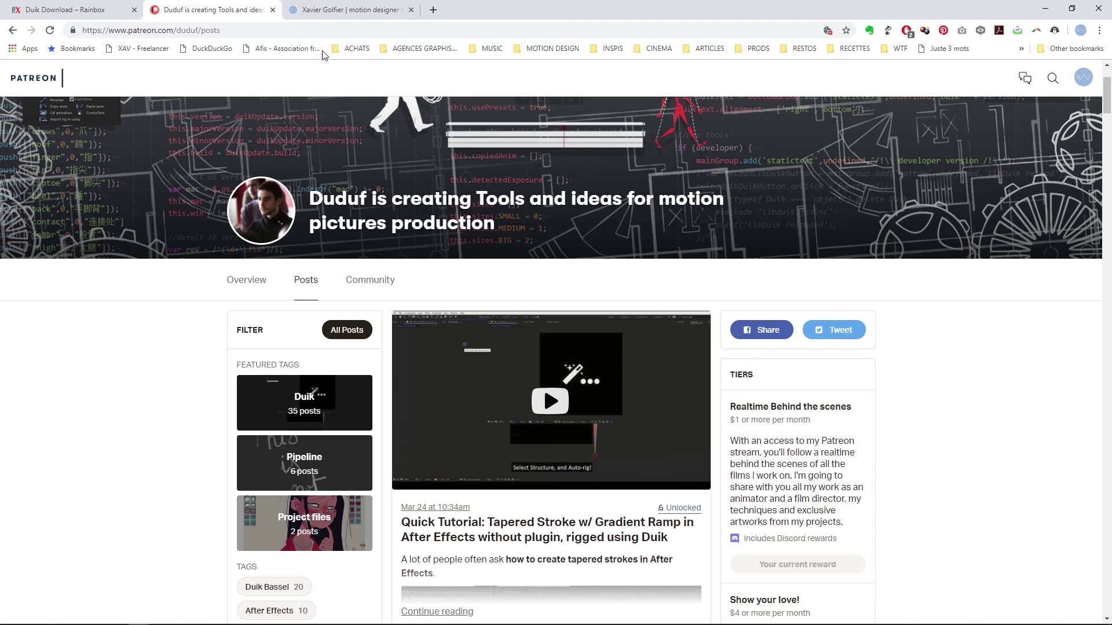
pyautogui.click(346, 10)
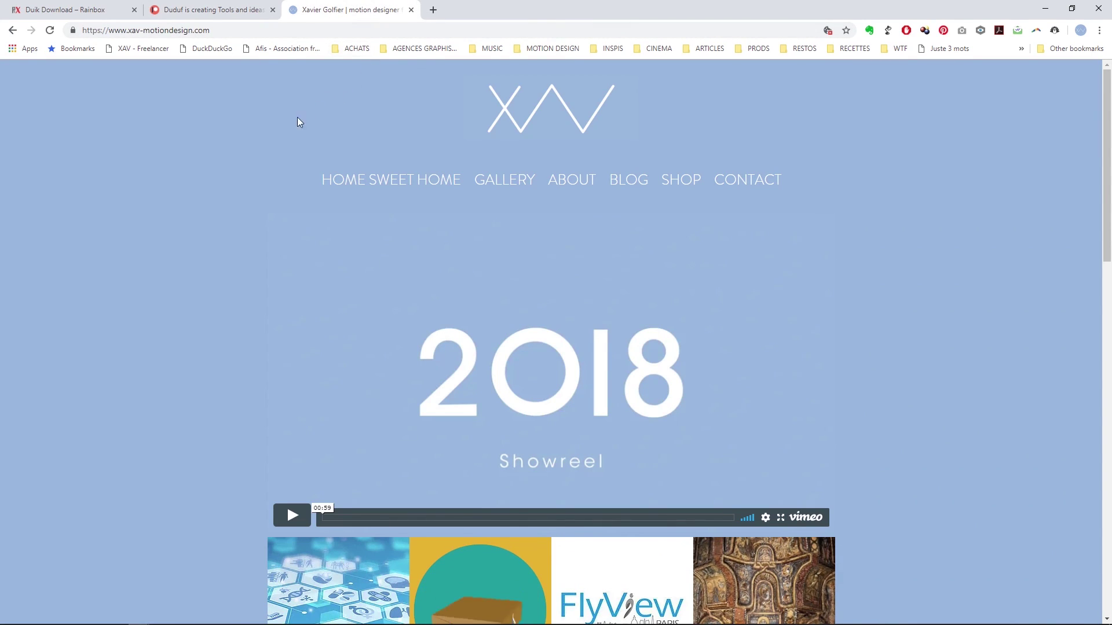
pyautogui.click(616, 182)
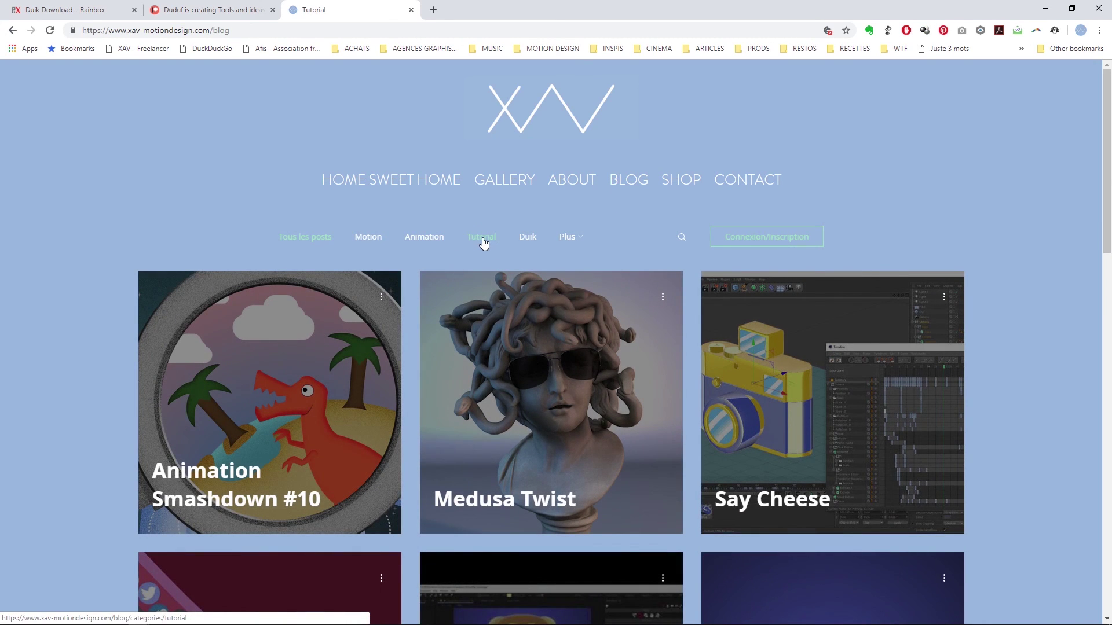
pyautogui.click(484, 242)
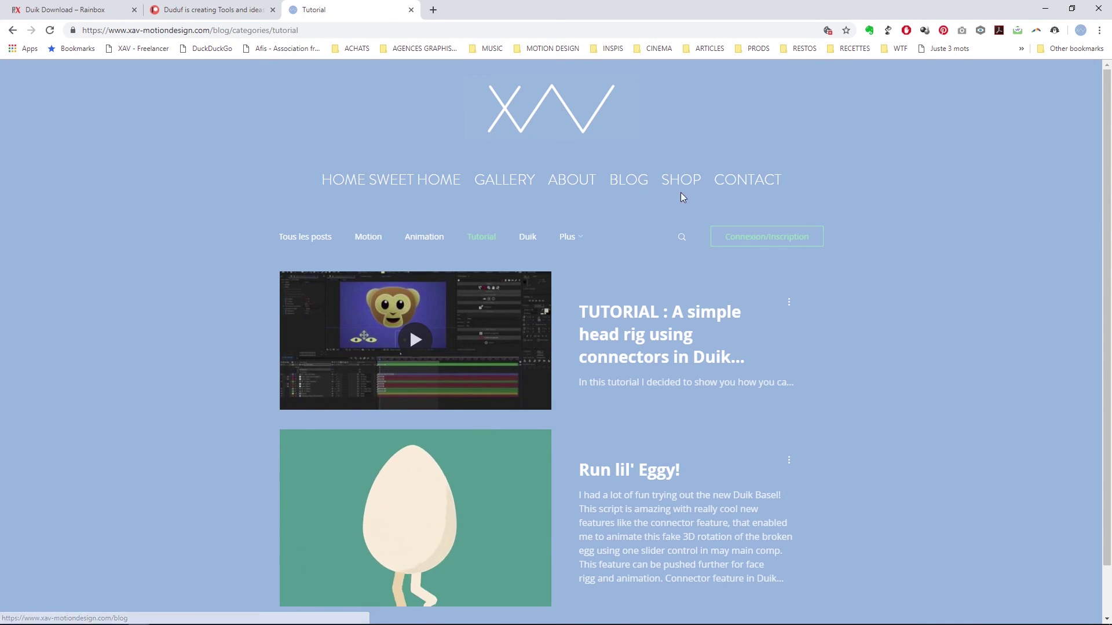
# - Open the site's Eggzquisite shop, show all its products, and browse the listings through page 2
pyautogui.click(687, 184)
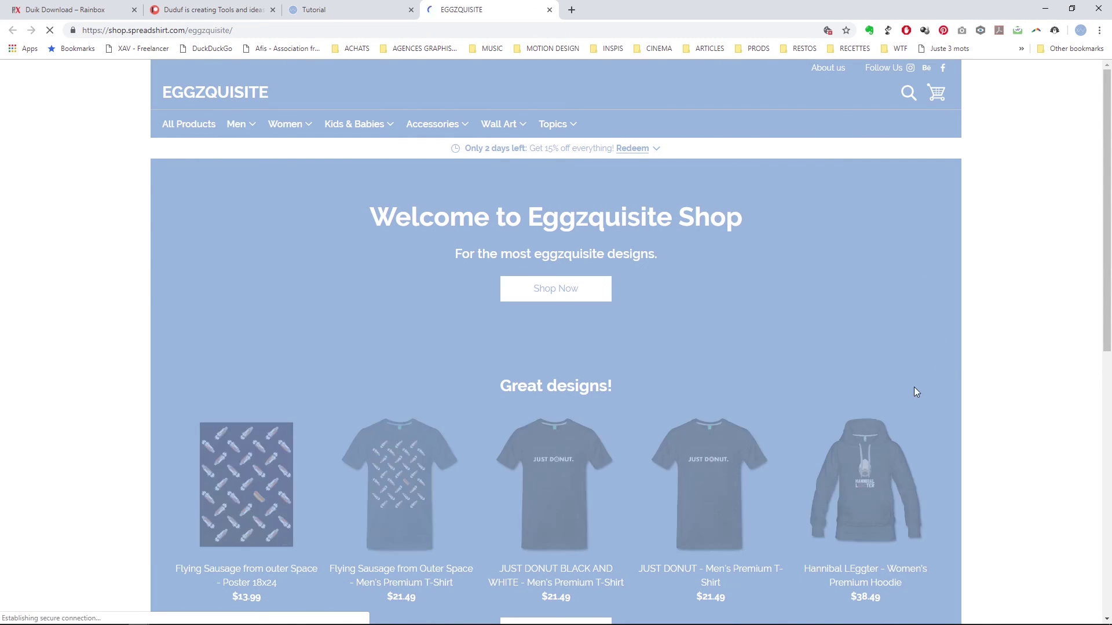
pyautogui.scroll(-4, 724, 403)
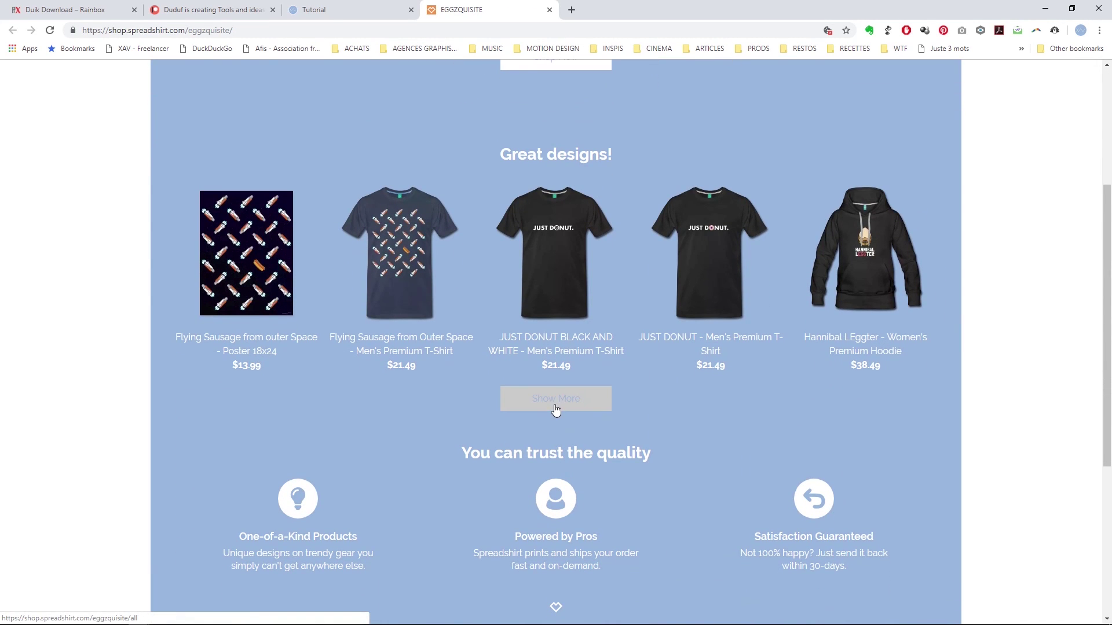
pyautogui.click(556, 410)
pyautogui.scroll(-4, 944, 428)
pyautogui.scroll(-14, 953, 421)
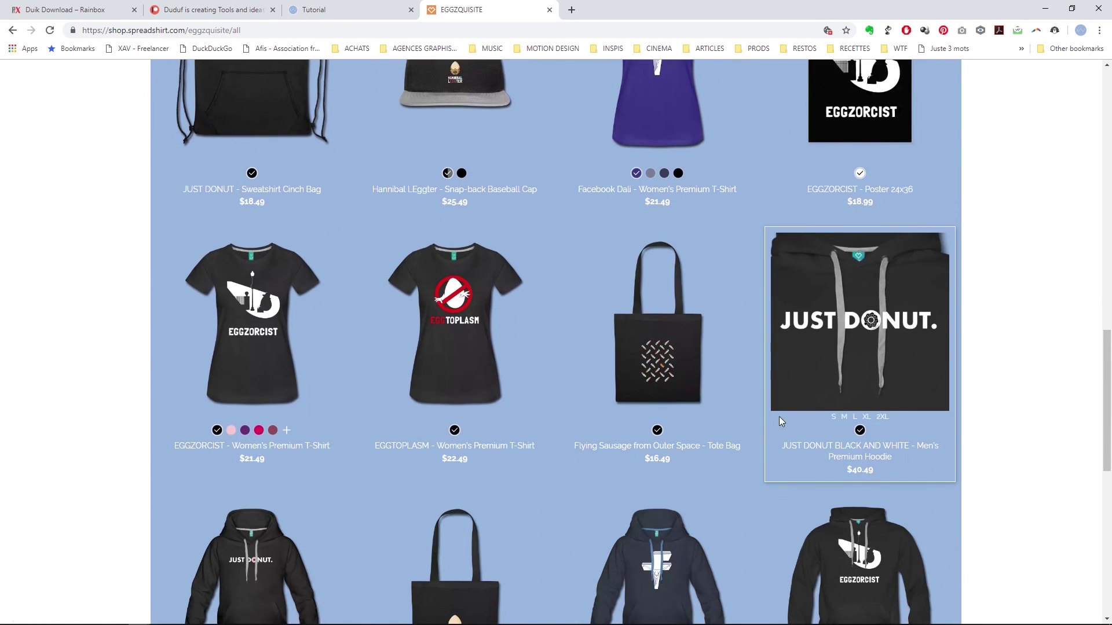
pyautogui.scroll(-10, 770, 415)
pyautogui.click(559, 392)
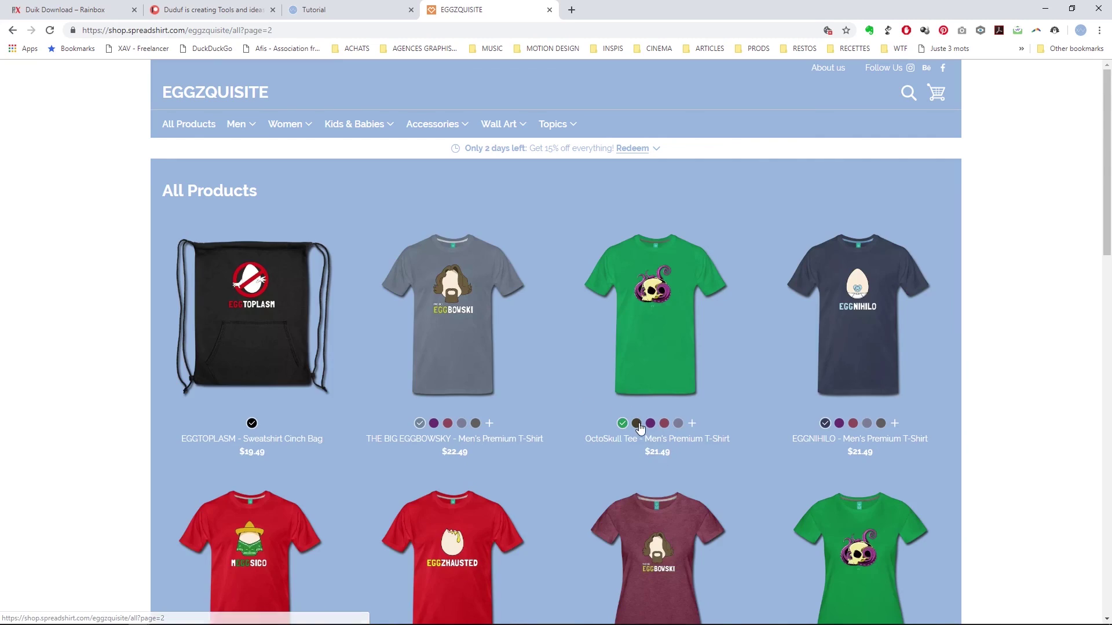
pyautogui.scroll(-15, 817, 397)
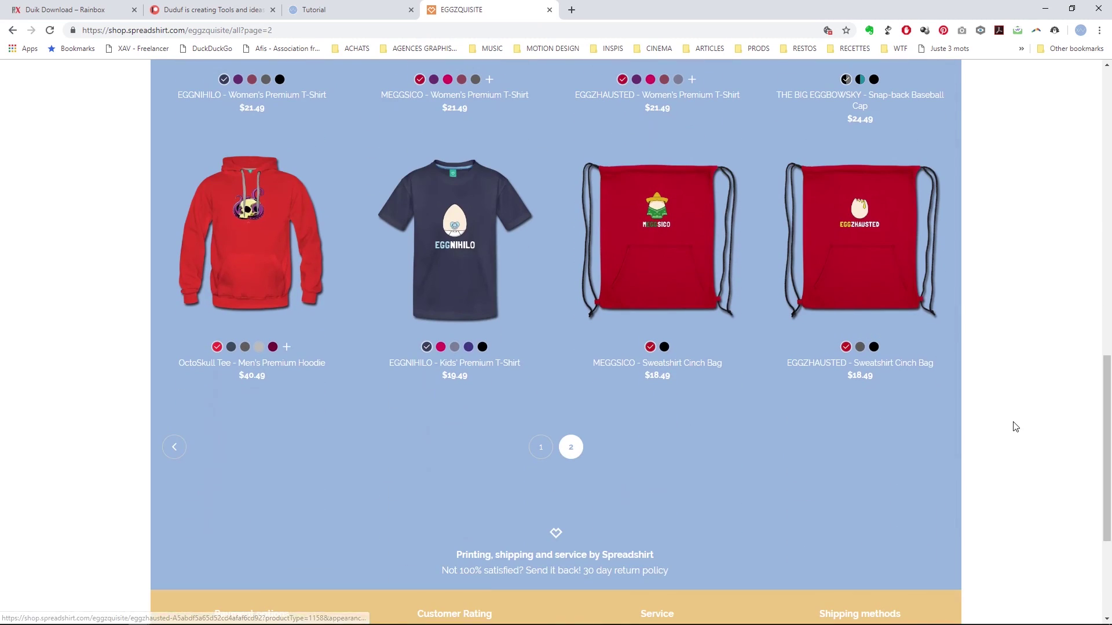